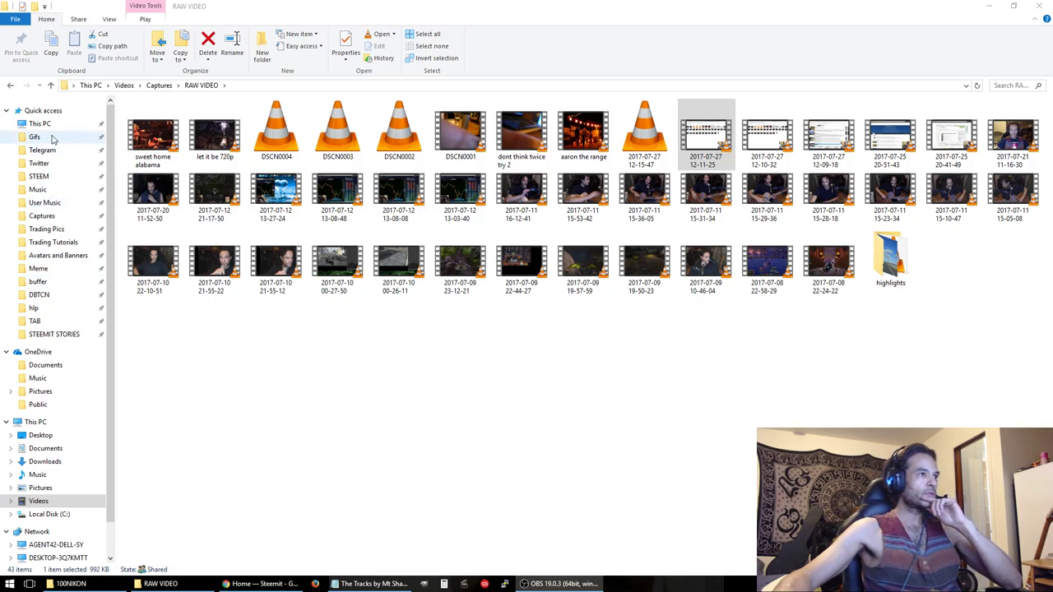
- Open the DSCN8476 video from the 100NIKON folder in VLC media player and shift the player window toward the screen's centre
click(38, 176)
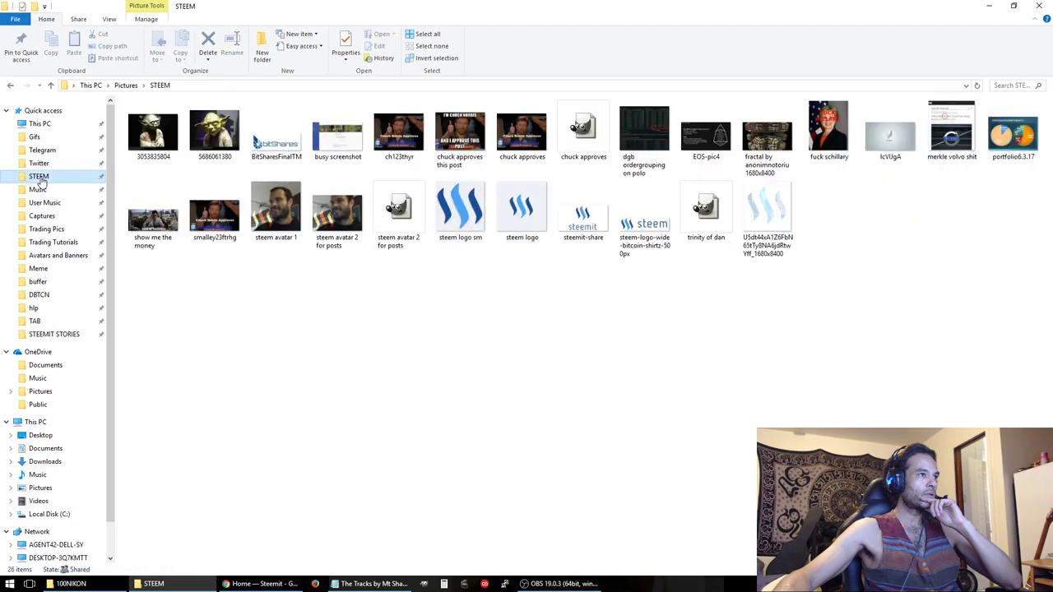
key(alt+Left)
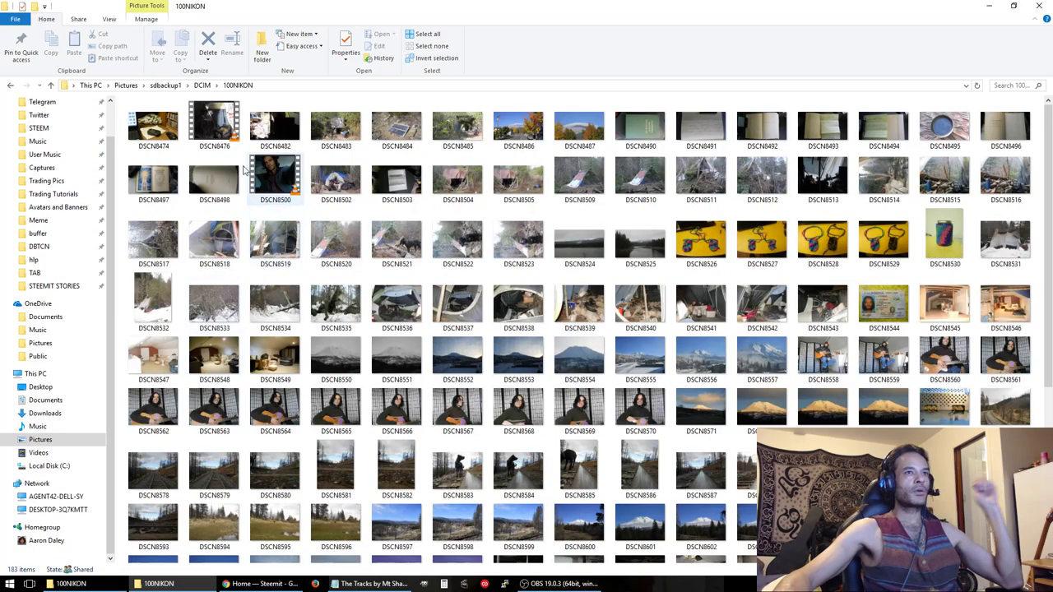
double_click(221, 119)
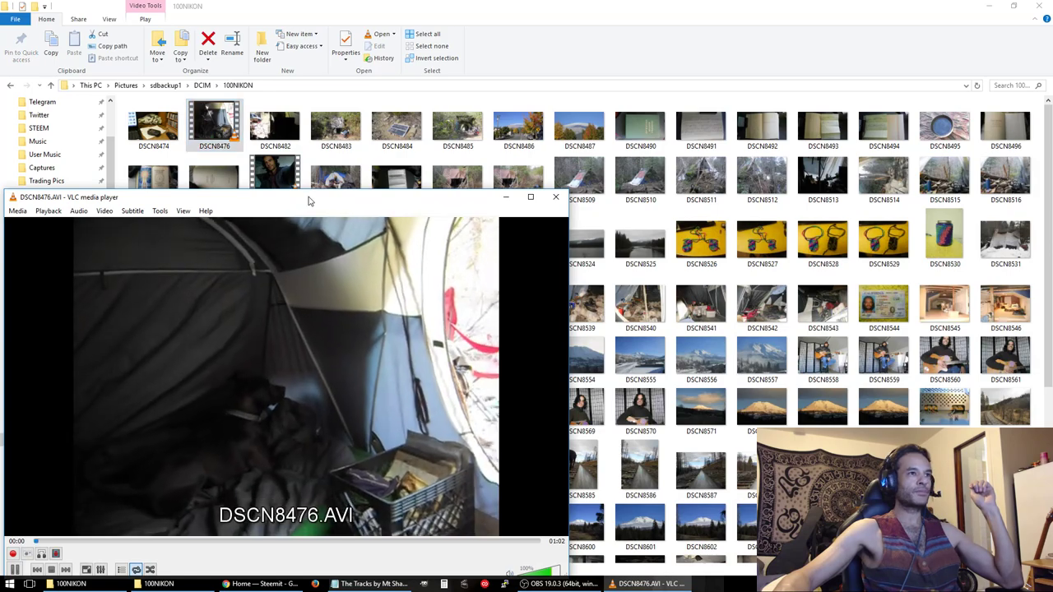
drag(309, 202, 570, 99)
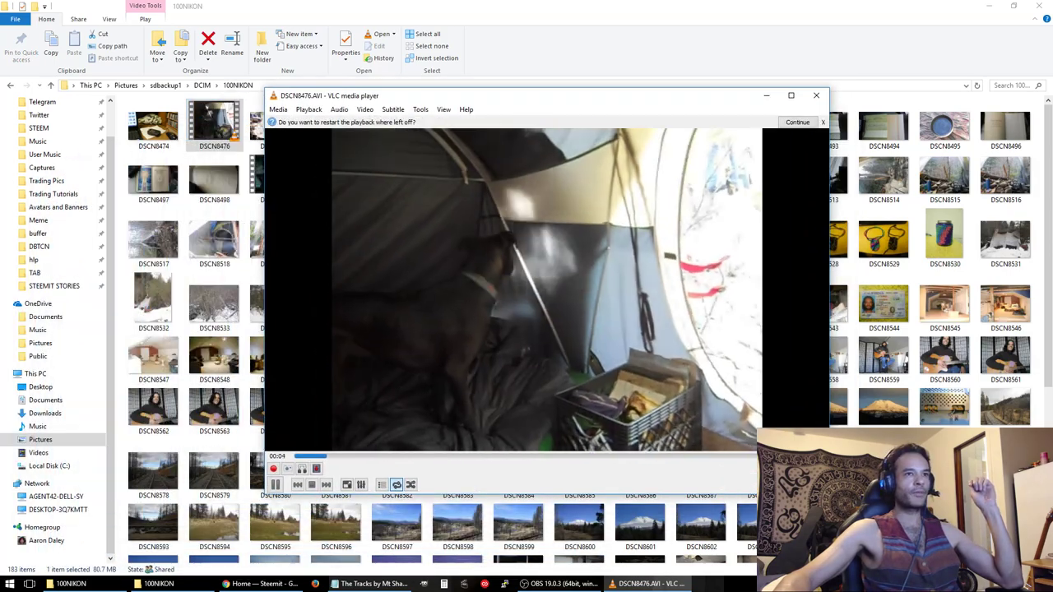
scroll(510, 272, down, 3)
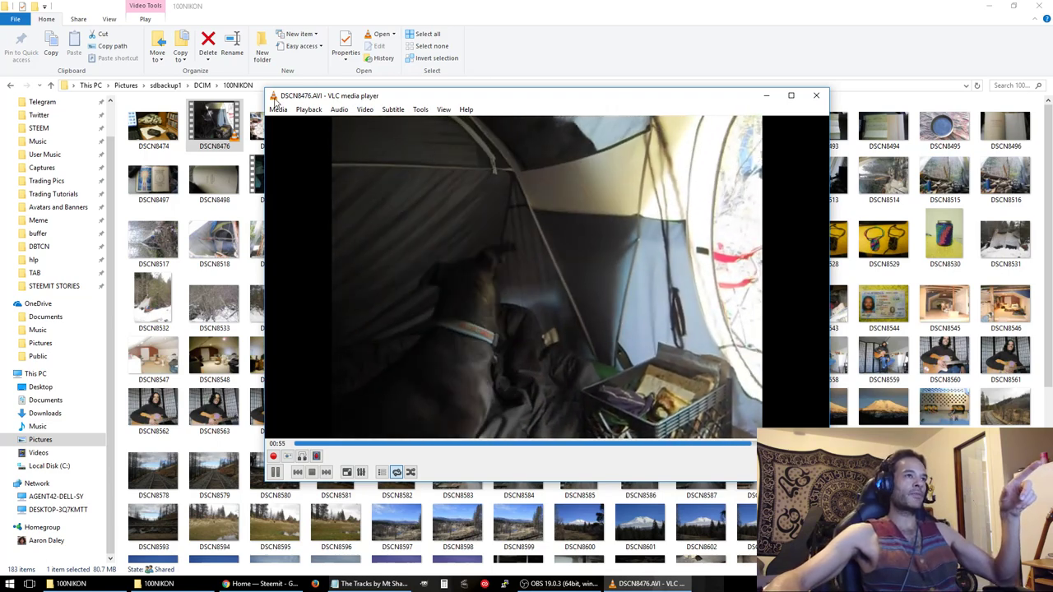
- Check VLC's version information and pause the DSCN8476 video
click(466, 110)
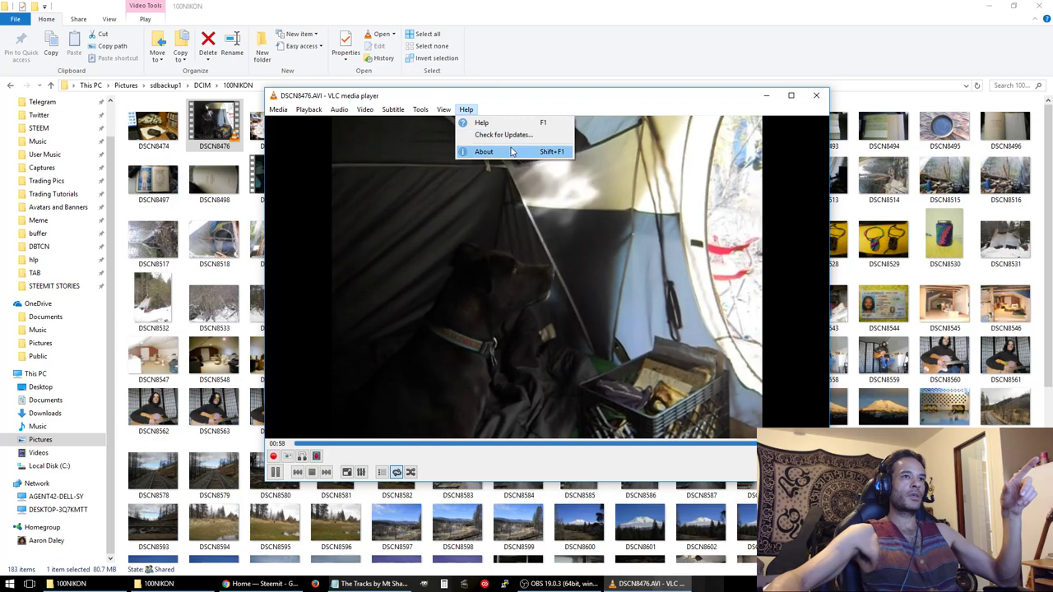
click(506, 149)
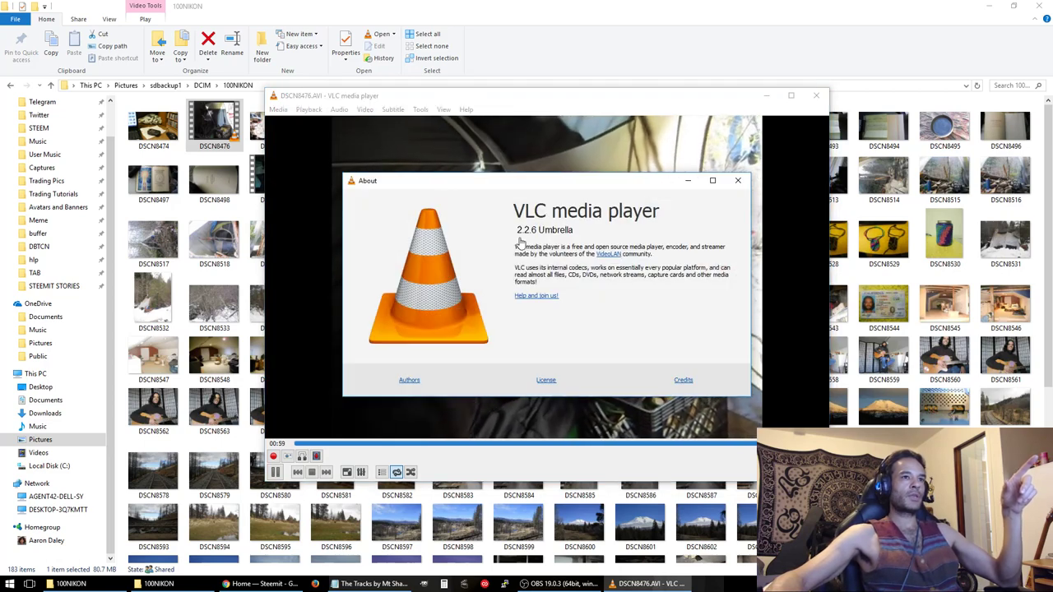
click(740, 186)
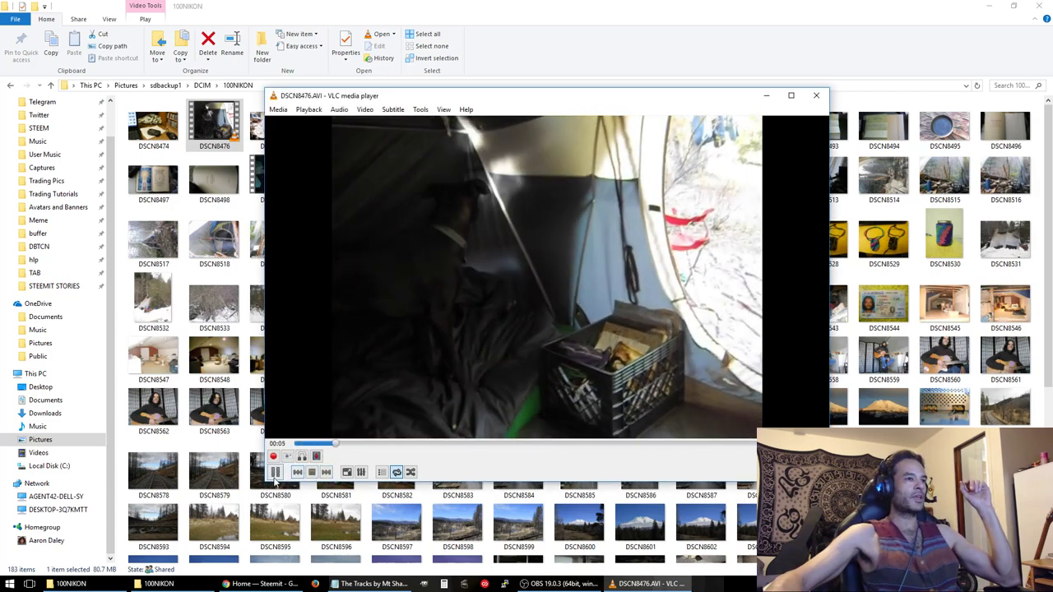
click(275, 475)
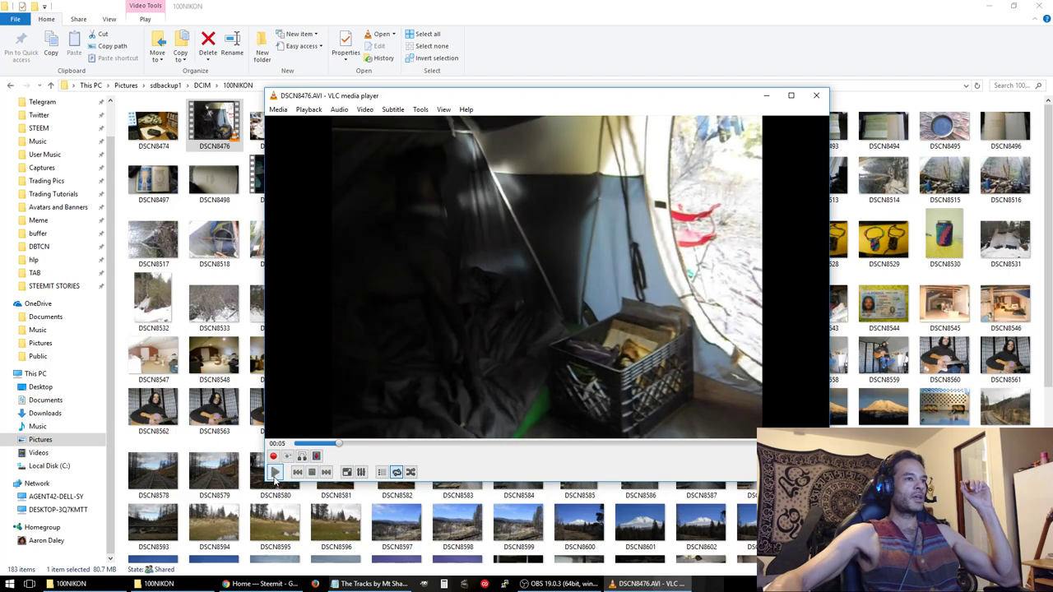
click(279, 111)
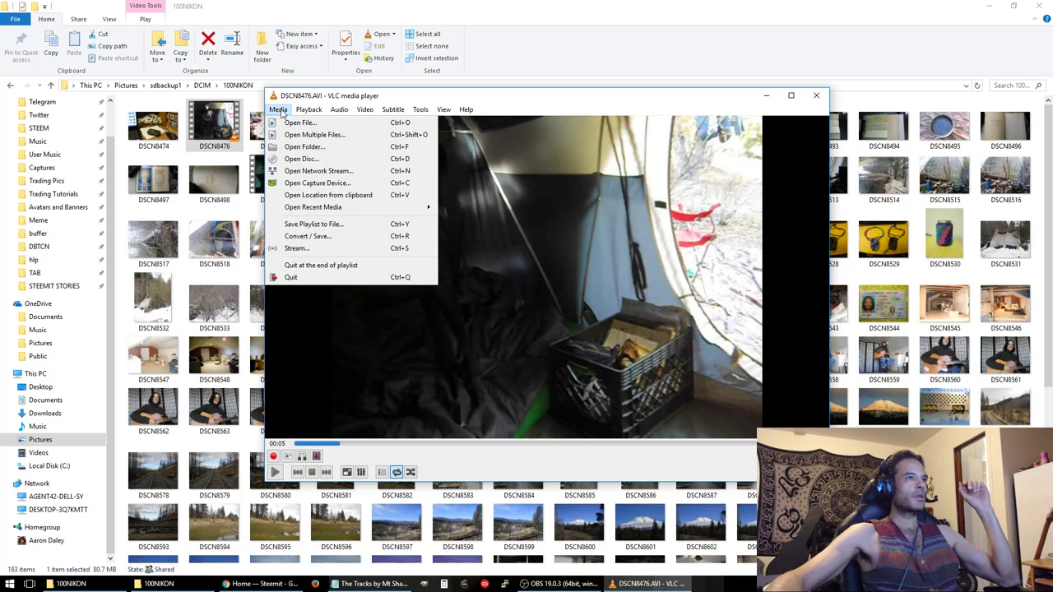
click(329, 237)
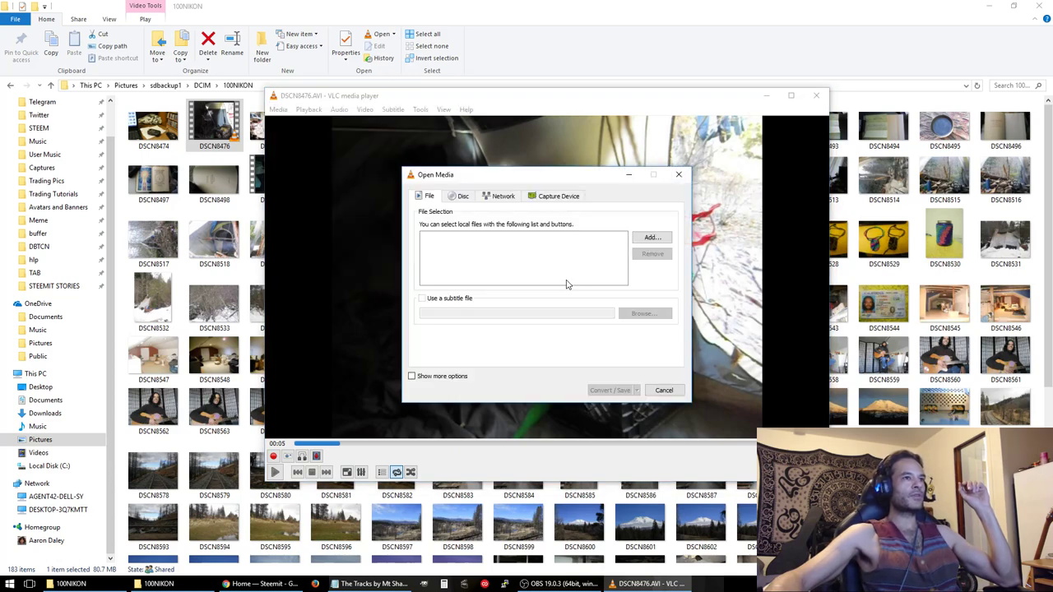
click(651, 237)
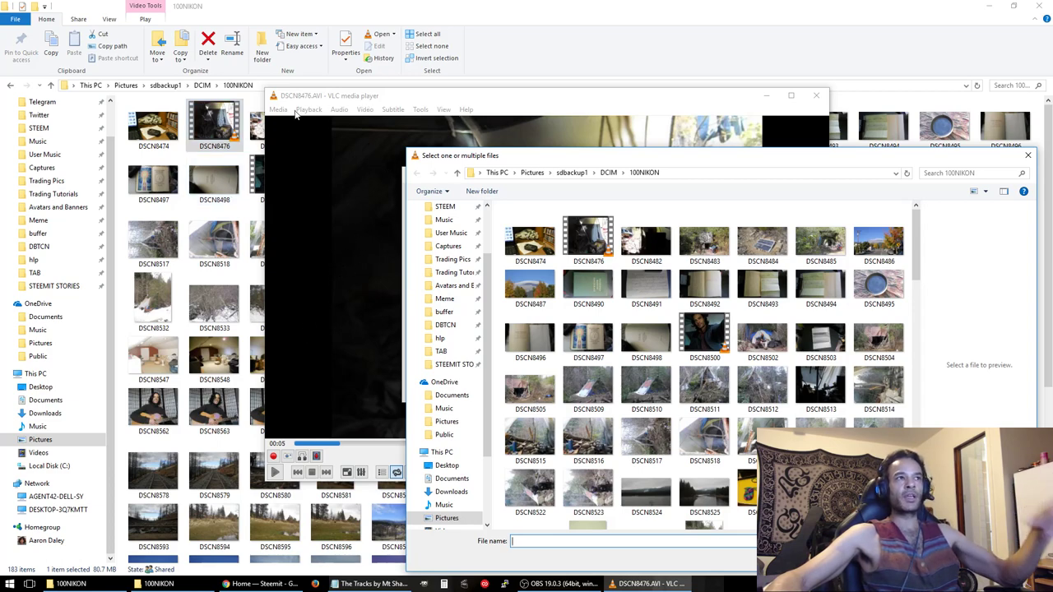
key(Escape)
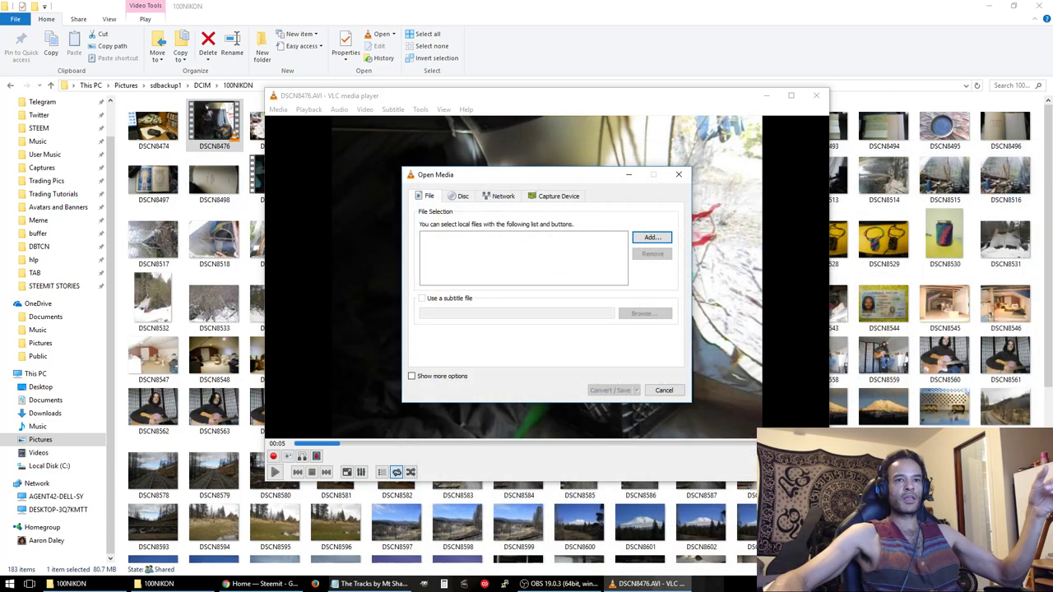
click(679, 175)
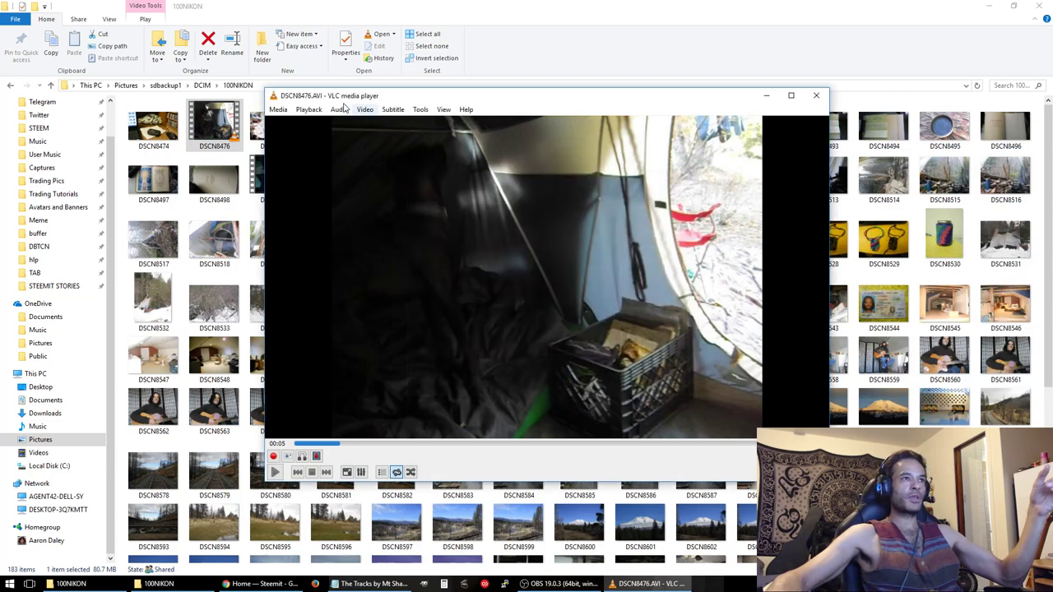
- Add the DSCN8476 video as the source for Convert / Save and proceed to its conversion settings
click(277, 108)
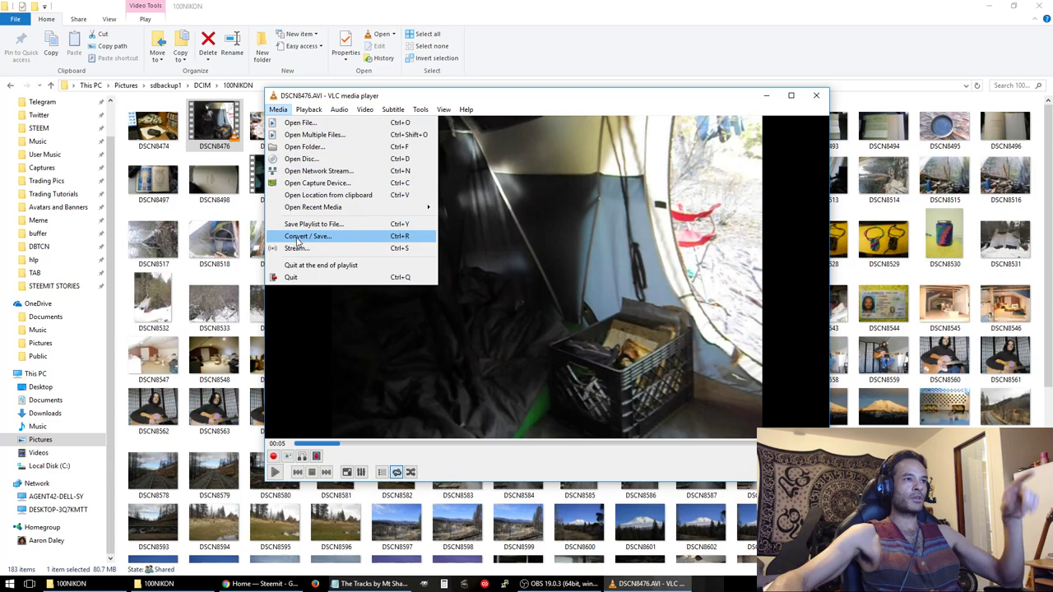
click(324, 239)
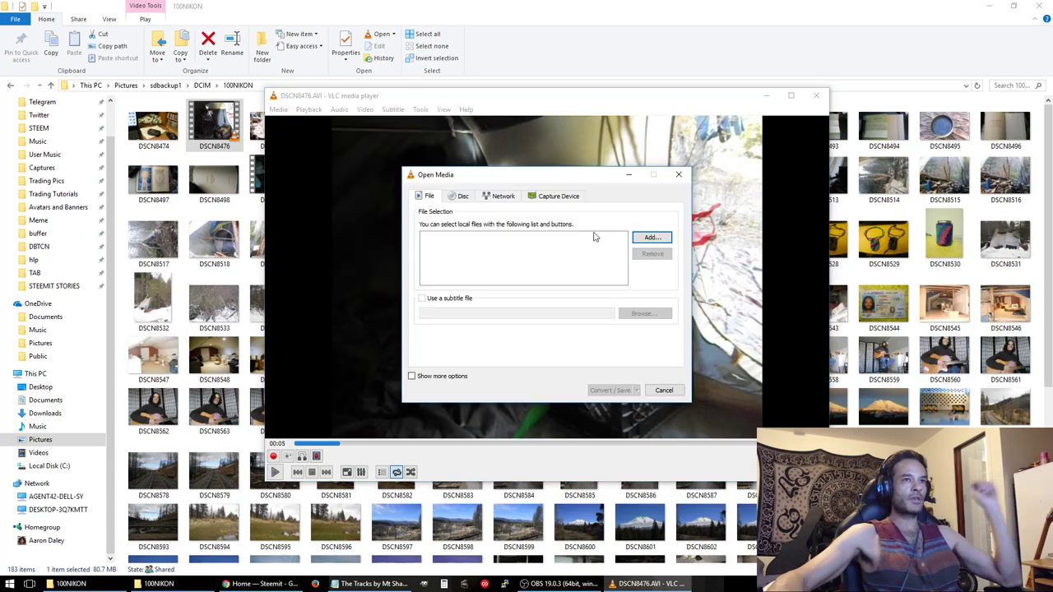
click(652, 238)
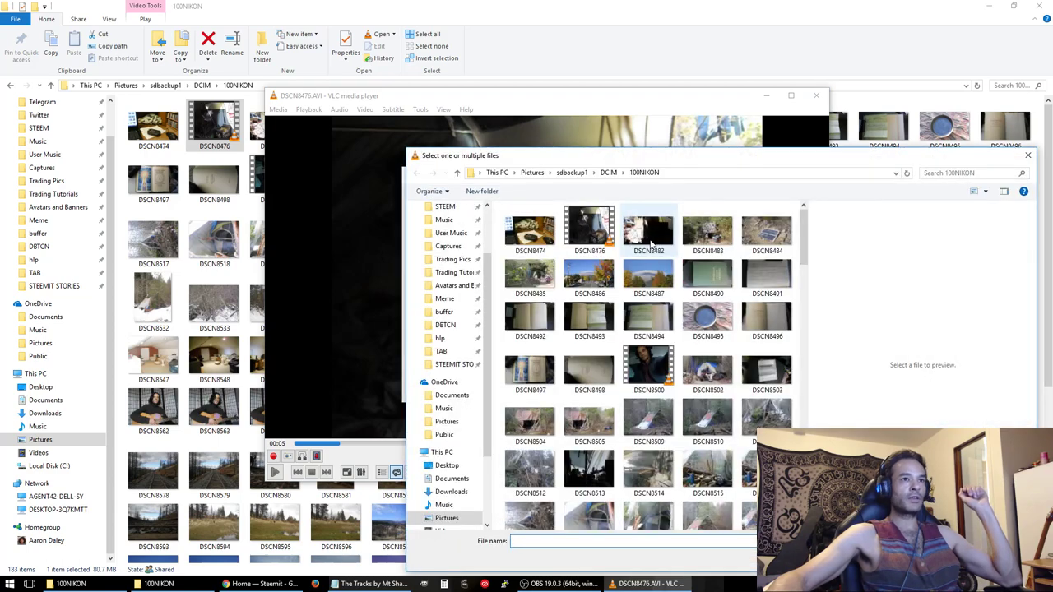
double_click(584, 234)
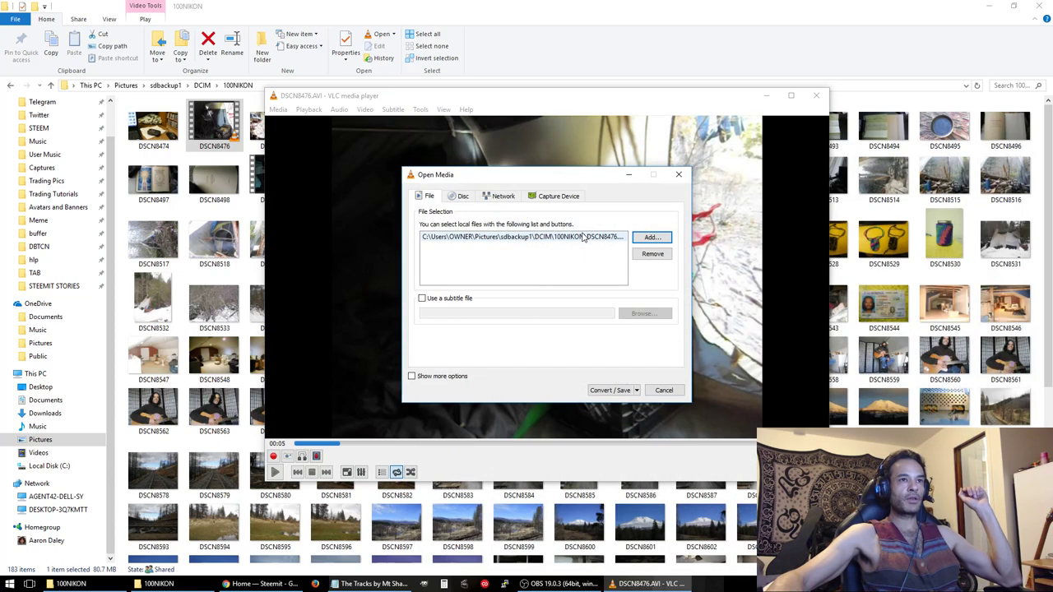
click(611, 391)
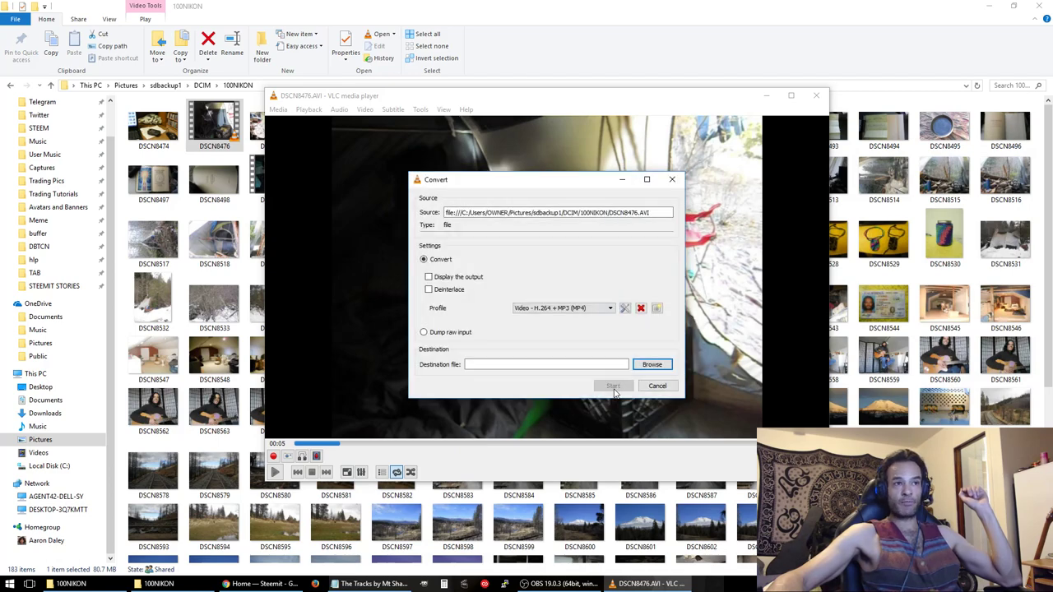
- Set the conversion profile to Audio - MP3
click(611, 309)
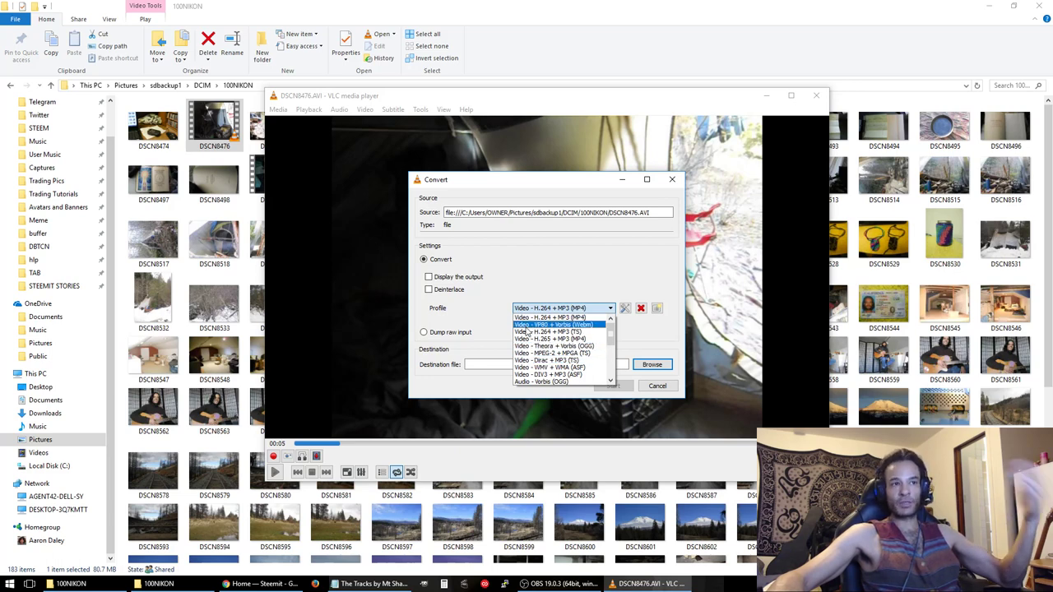
scroll(527, 330, down, 2)
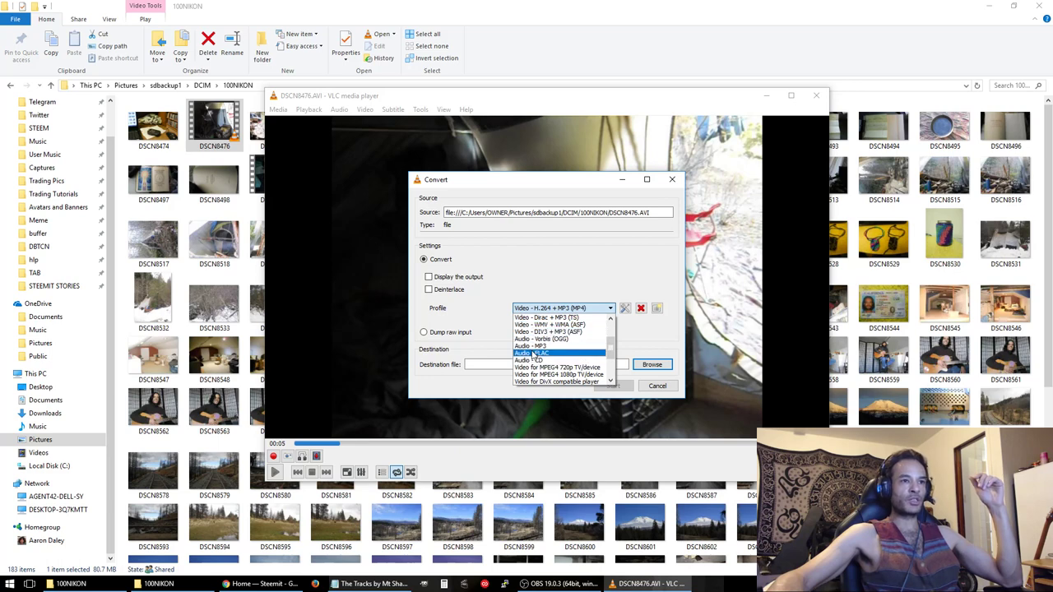
scroll(539, 362, down, 2)
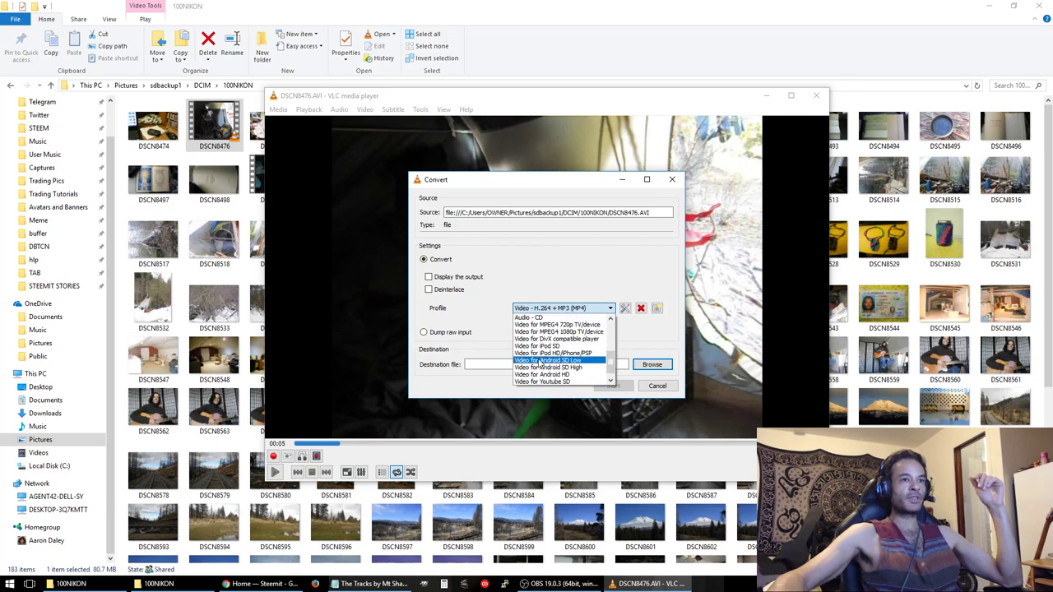
scroll(556, 364, up, 2)
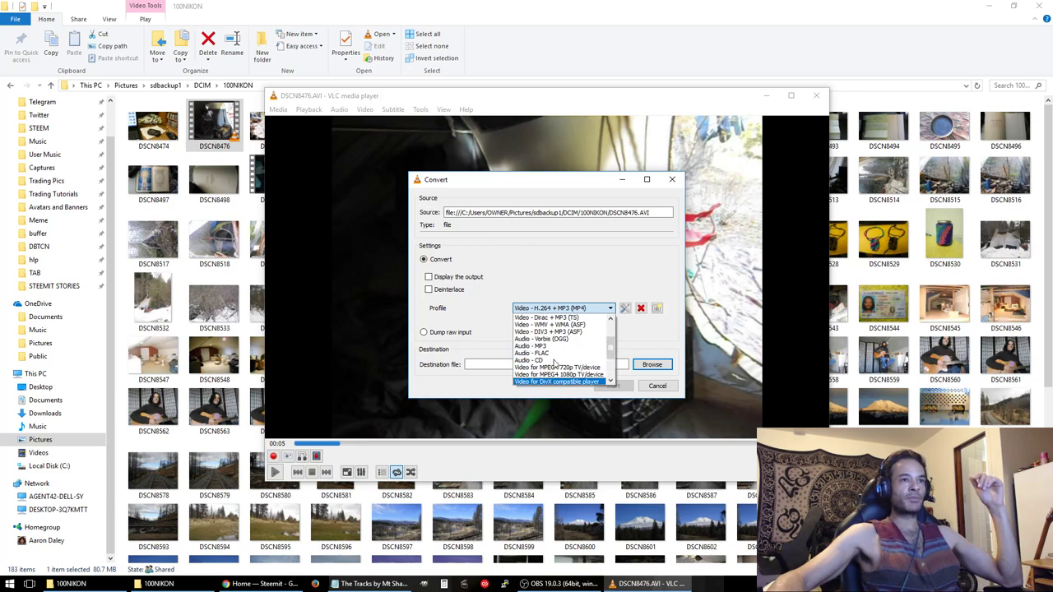
click(535, 346)
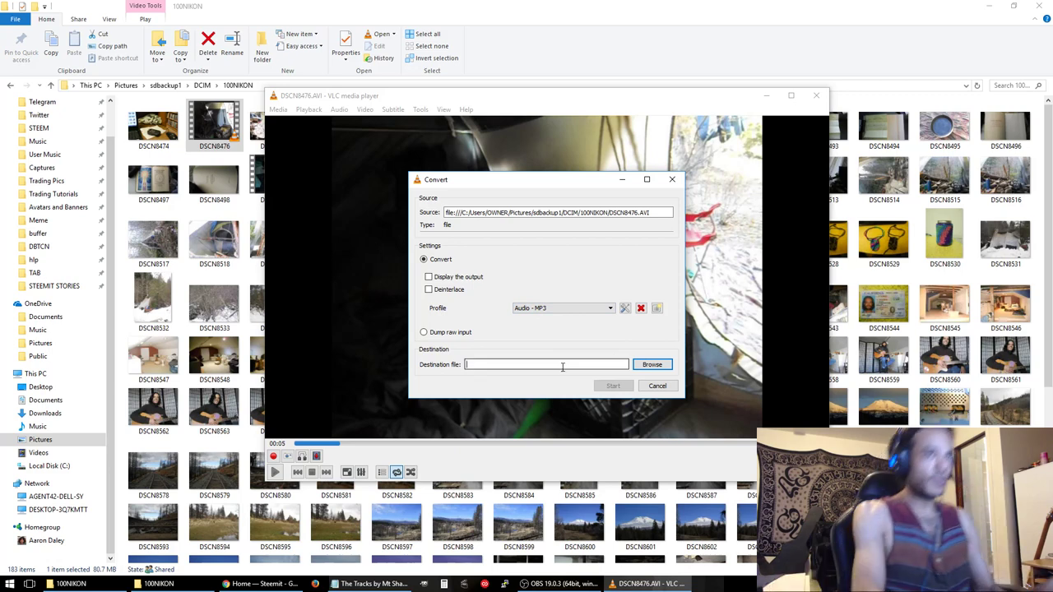
click(563, 367)
text(solar)
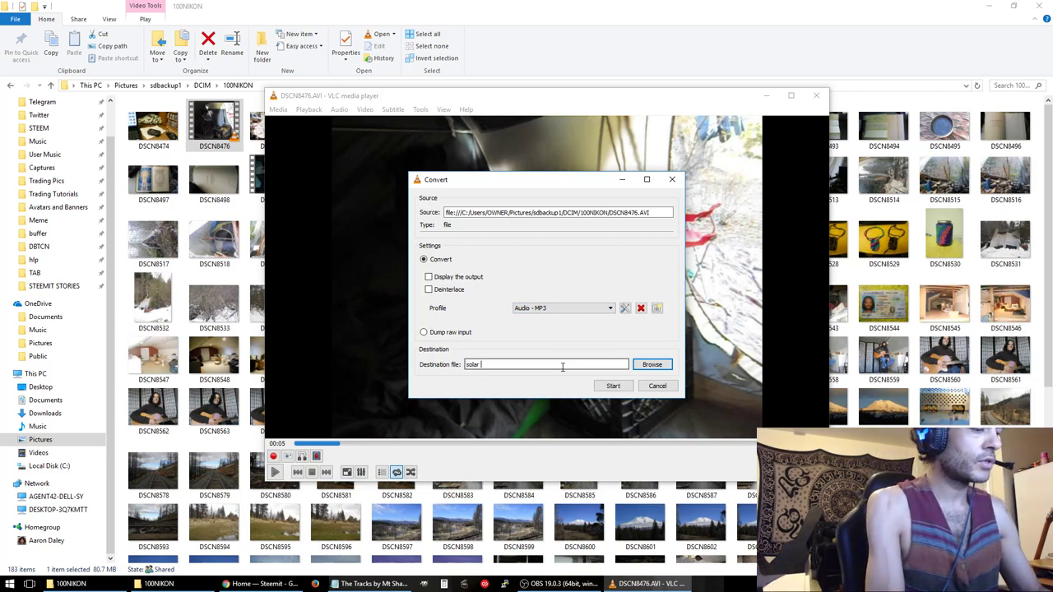
text( reflection audio only raw 1.mp3)
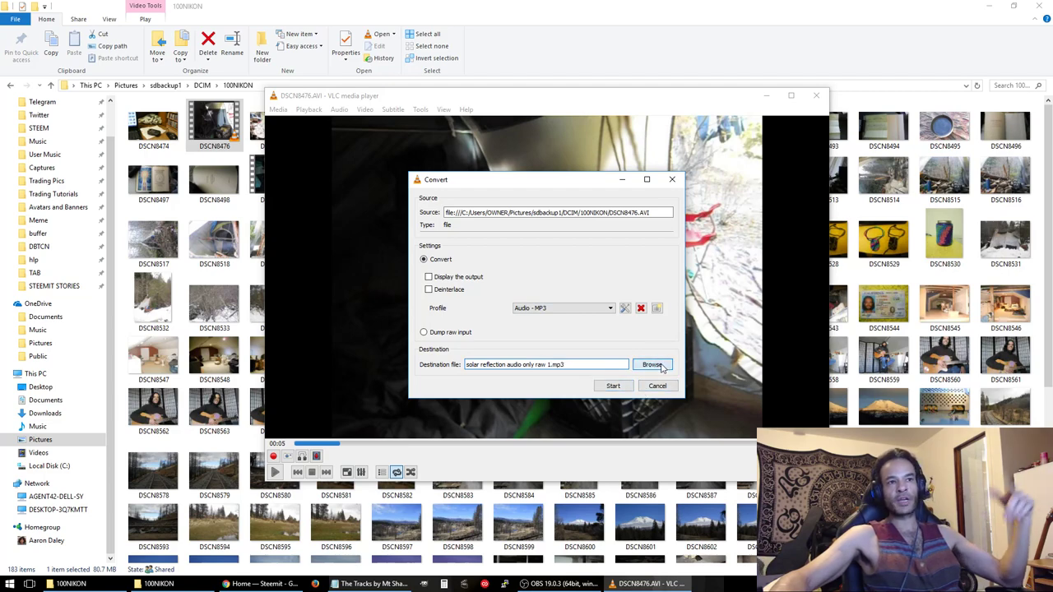
click(653, 365)
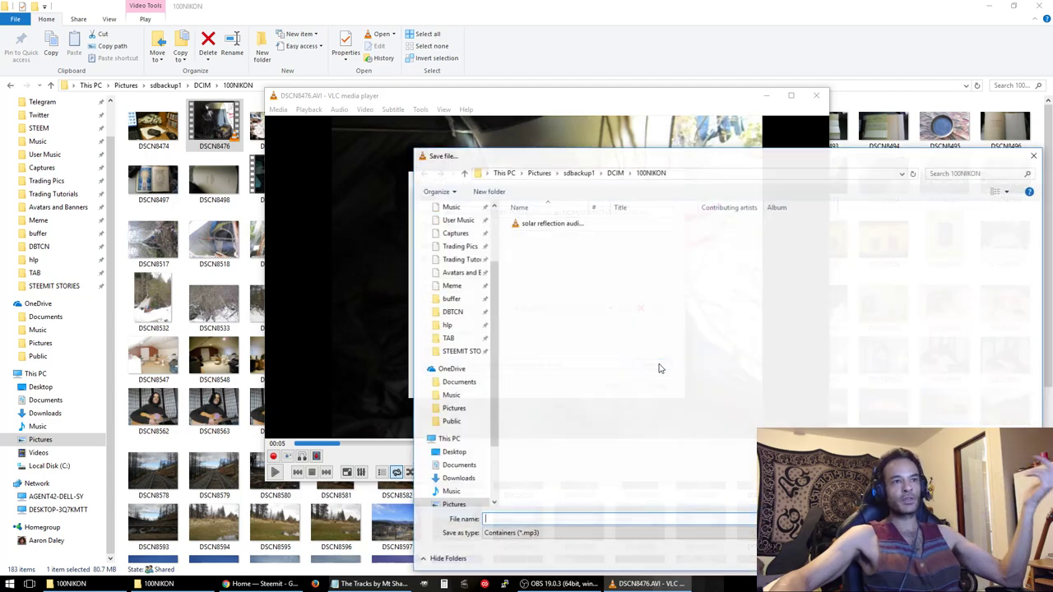
key(Escape)
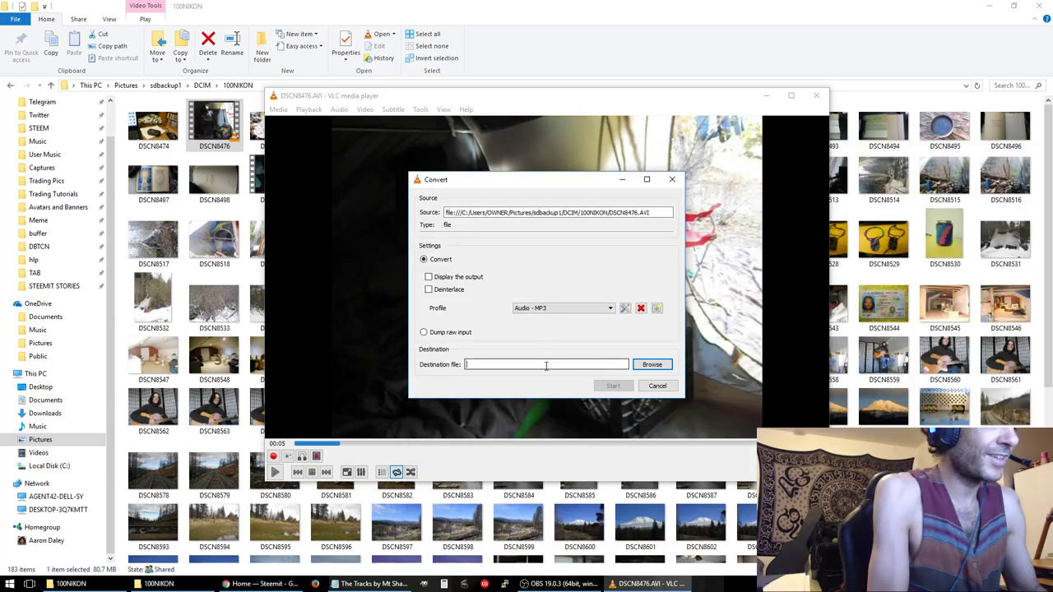
- Name the destination file "solar reflection audio only 1", start the conversion, and close VLC
text(soalr r)
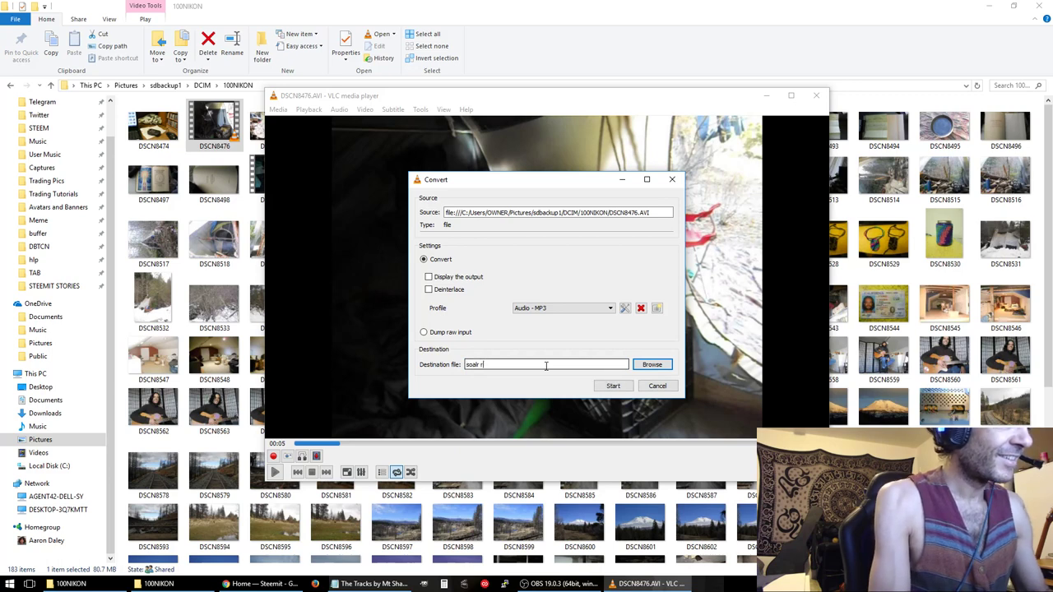
text(eflection a)
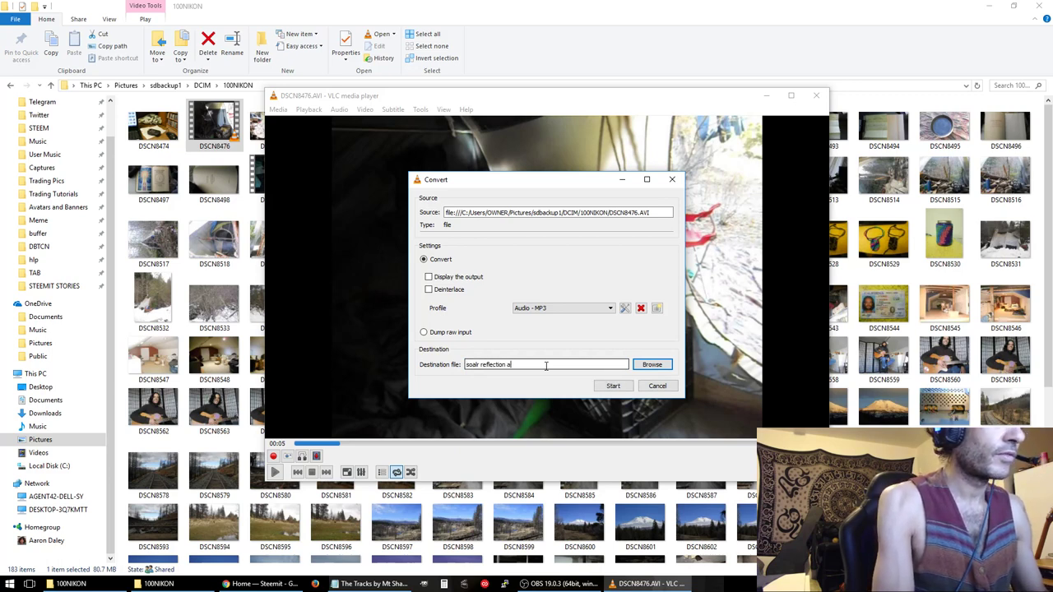
text(udio only 1)
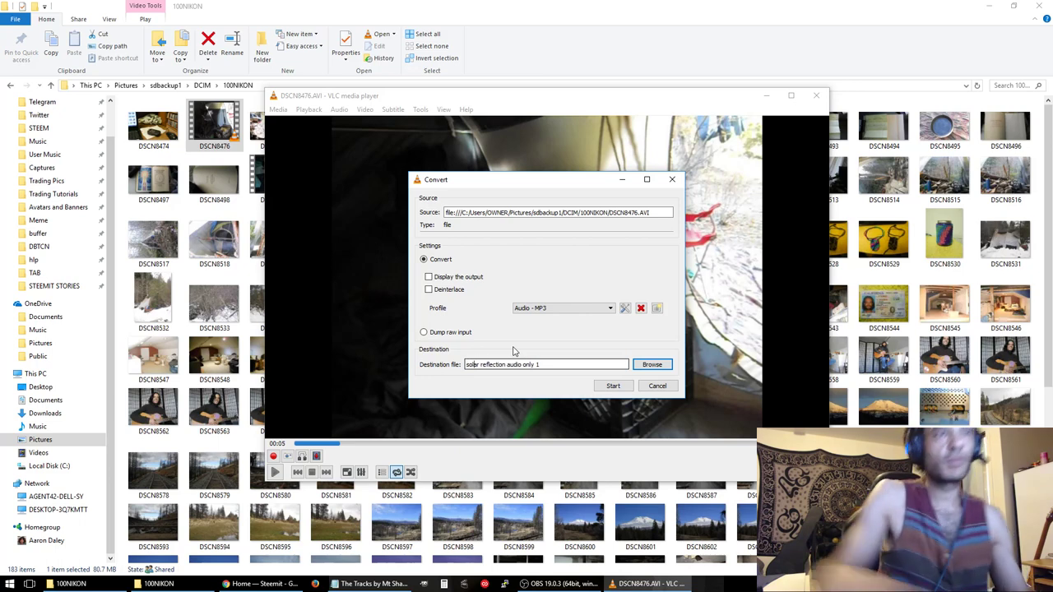
click(613, 386)
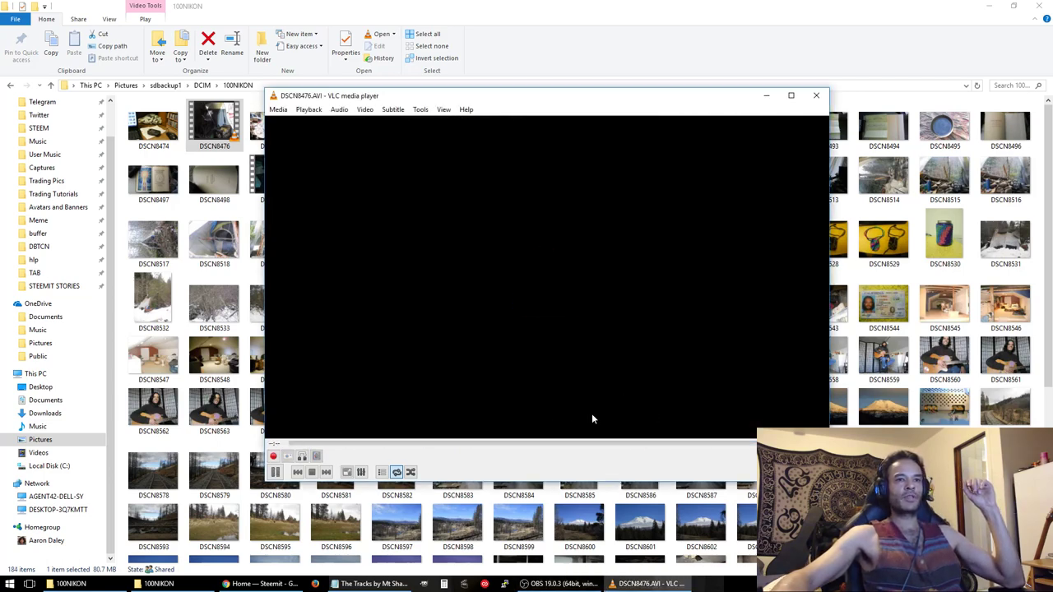
click(816, 95)
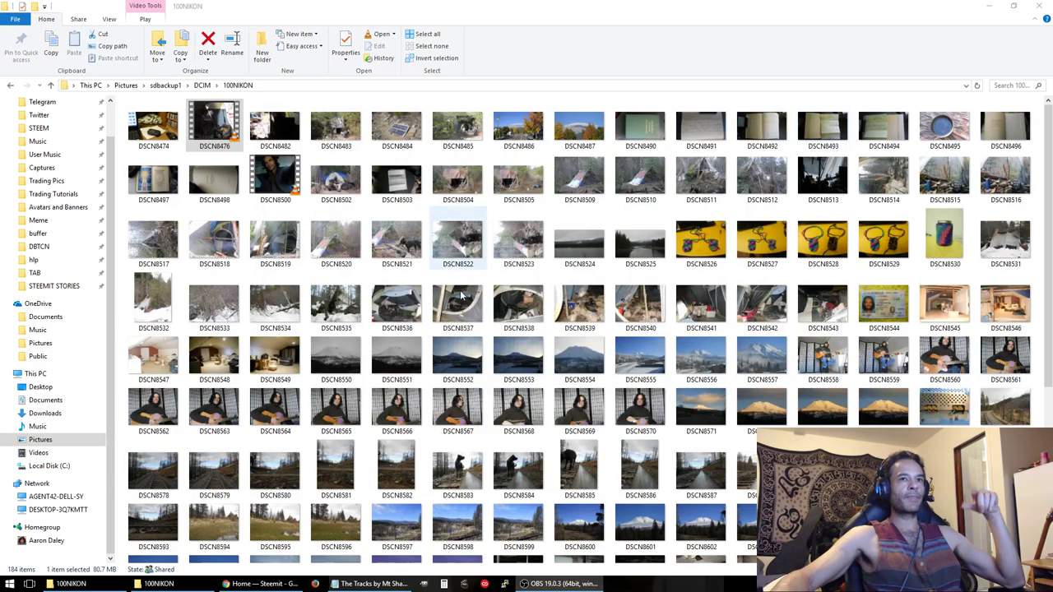
- Locate the converted file "solar reflection audio only 1" in the 100NIKON folder
click(369, 329)
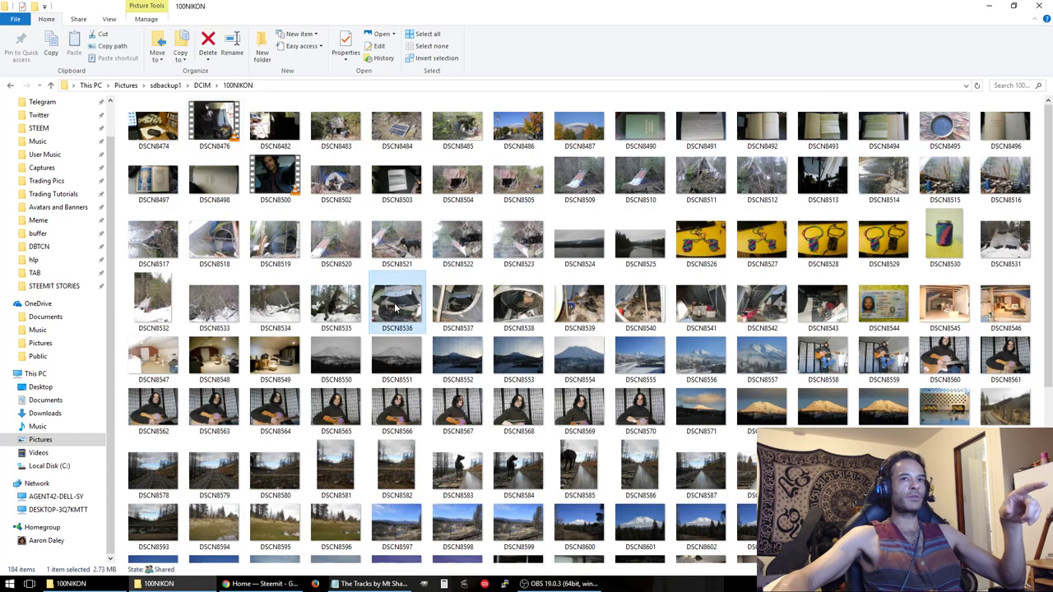
scroll(395, 308, down, 5)
click(337, 469)
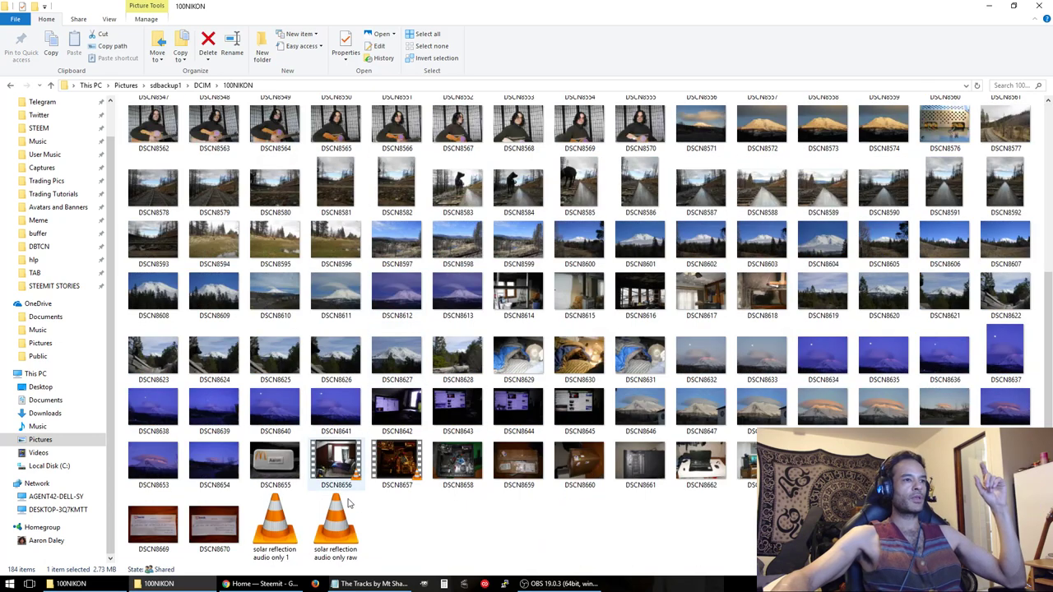
- Play "solar reflection audio only raw" from the 100NIKON folder in VLC to check its sound, and close the player
click(335, 556)
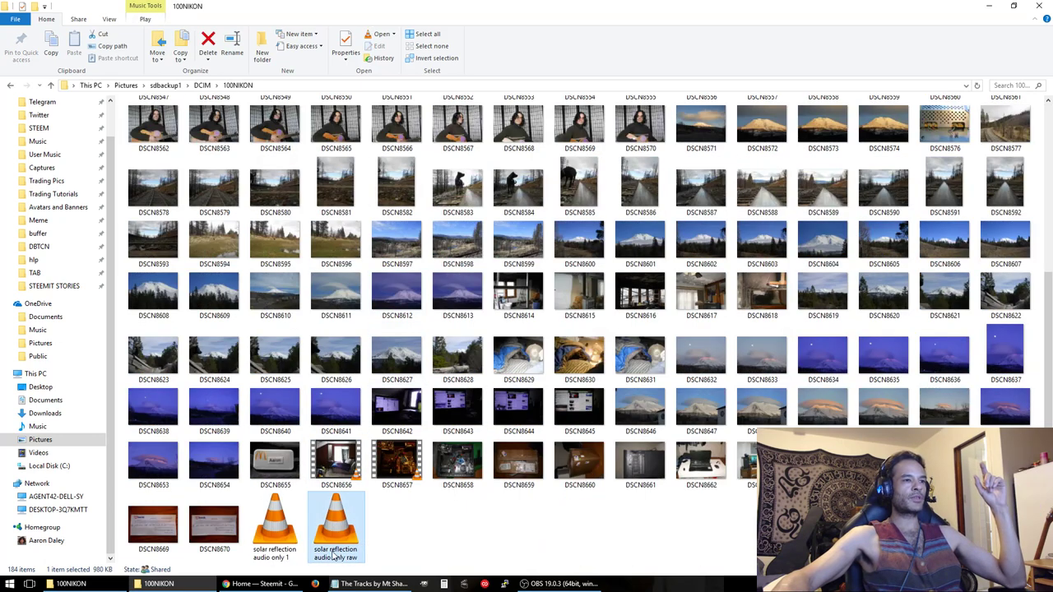
double_click(340, 531)
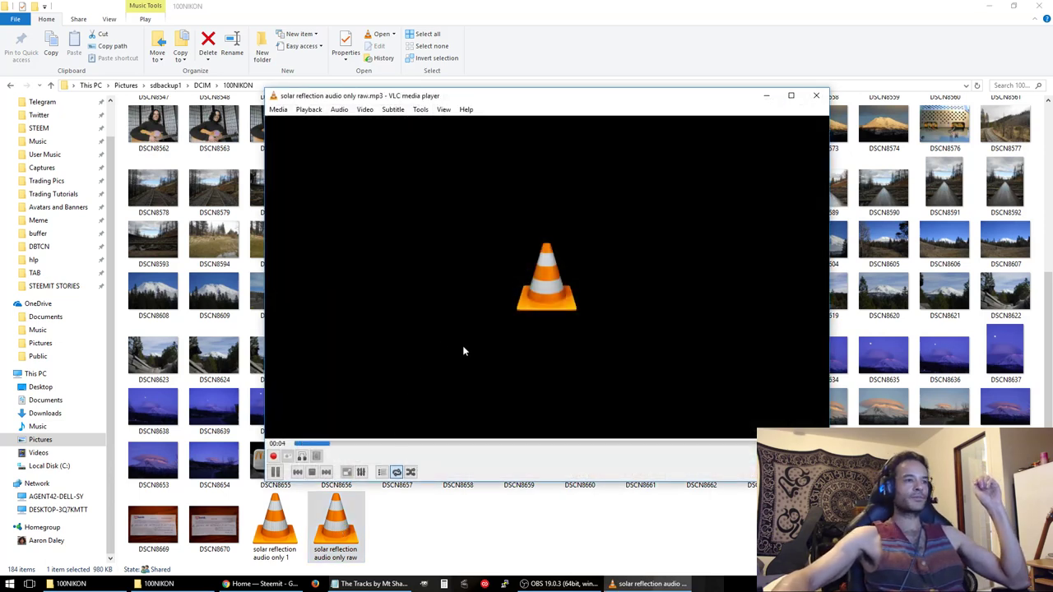
click(817, 98)
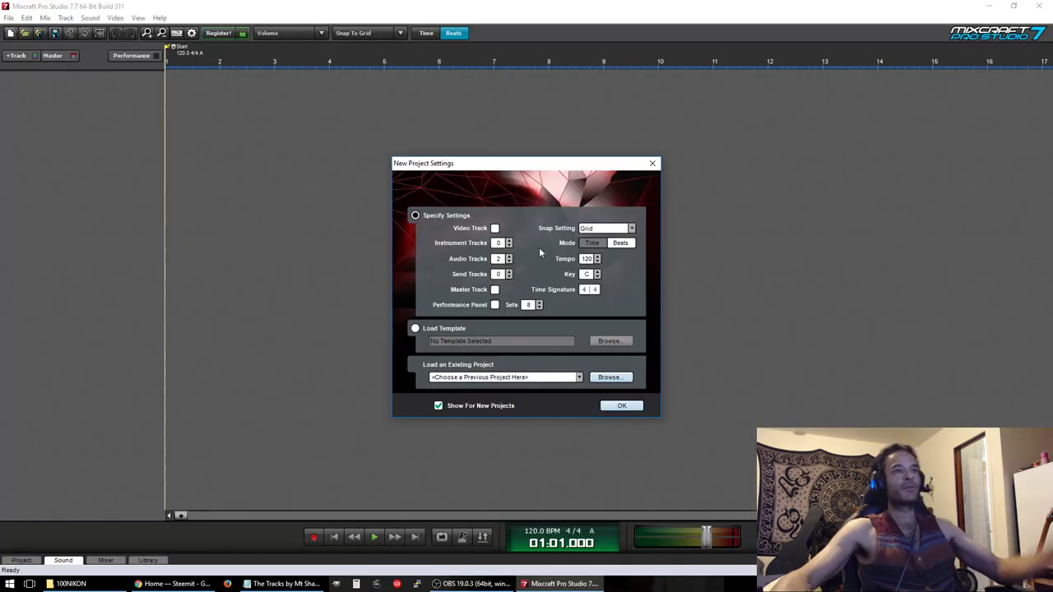
- In Mixcraft, create a project with two audio tracks and add "solar reflection audio only raw" from the 100NIKON folder to track 1
click(622, 406)
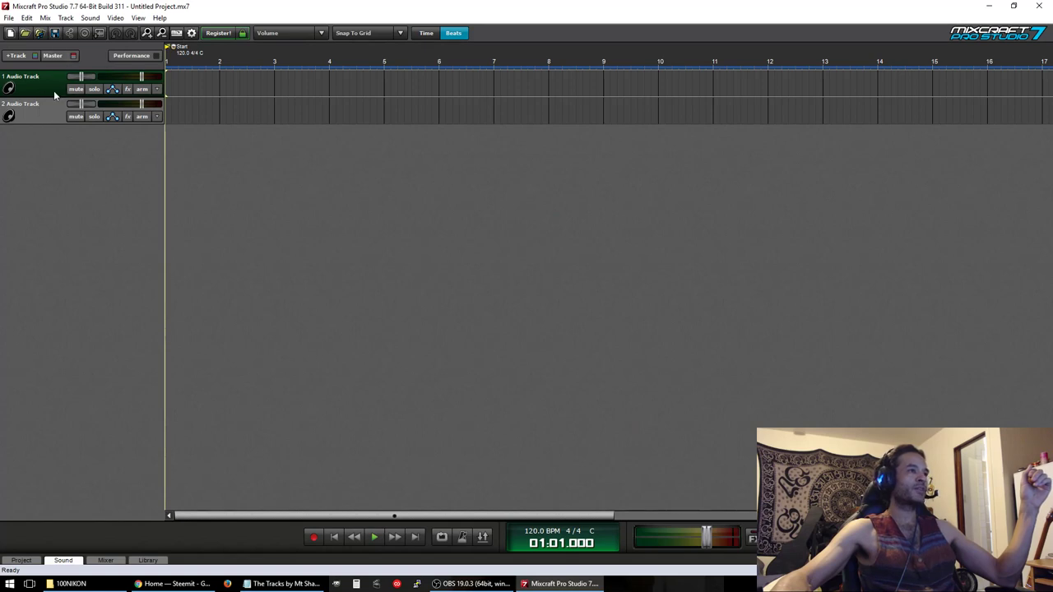
click(39, 35)
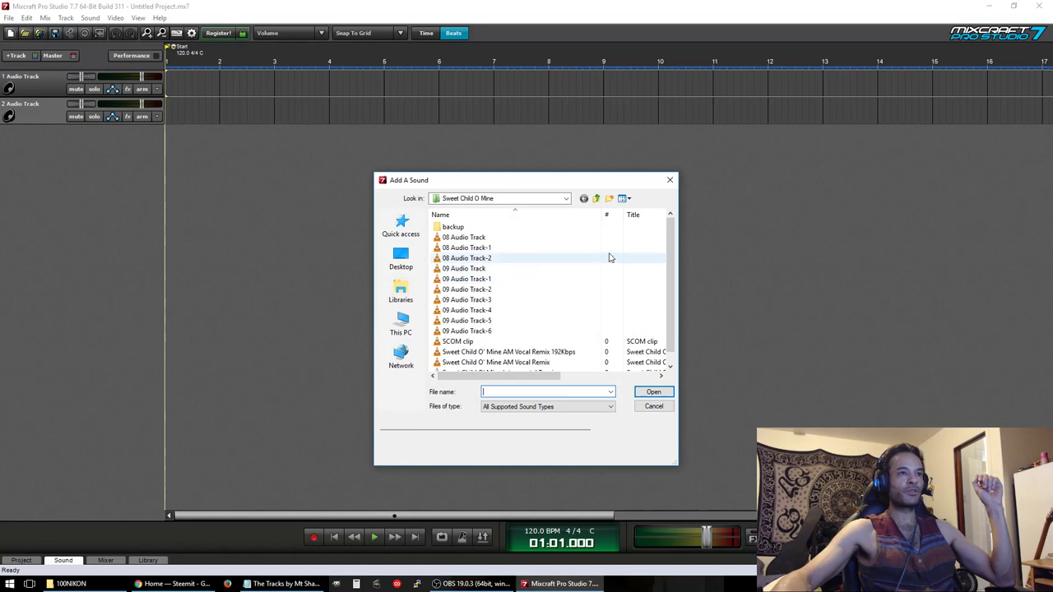
scroll(519, 292, down, 1)
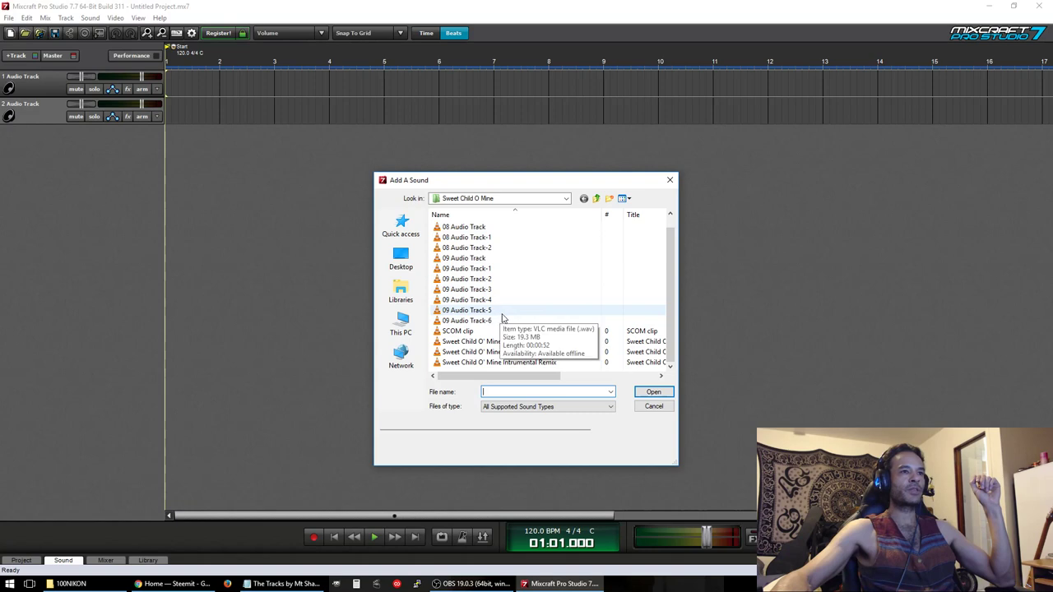
click(597, 199)
double_click(477, 227)
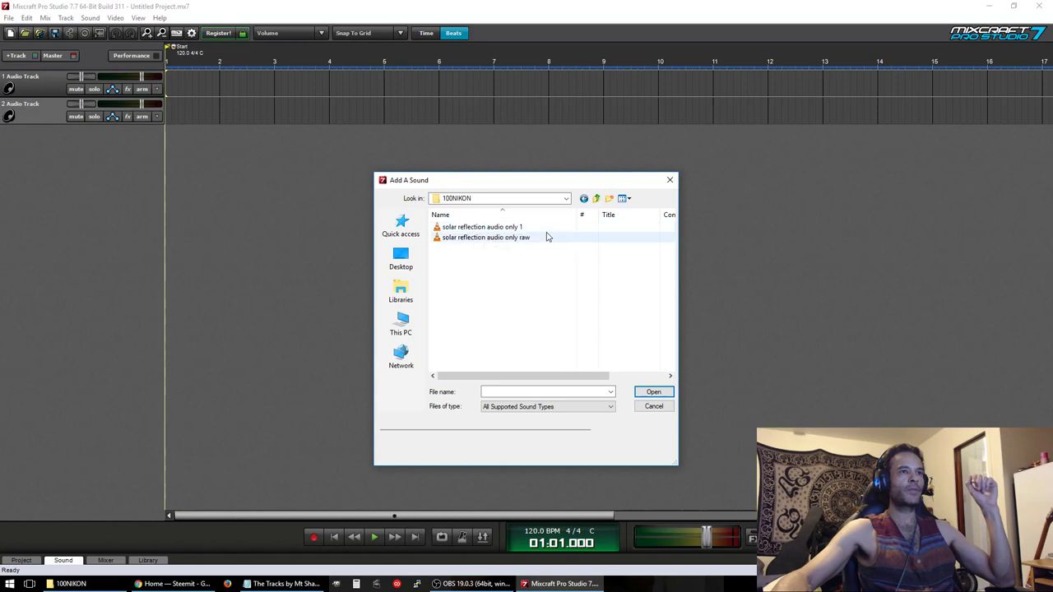
double_click(473, 238)
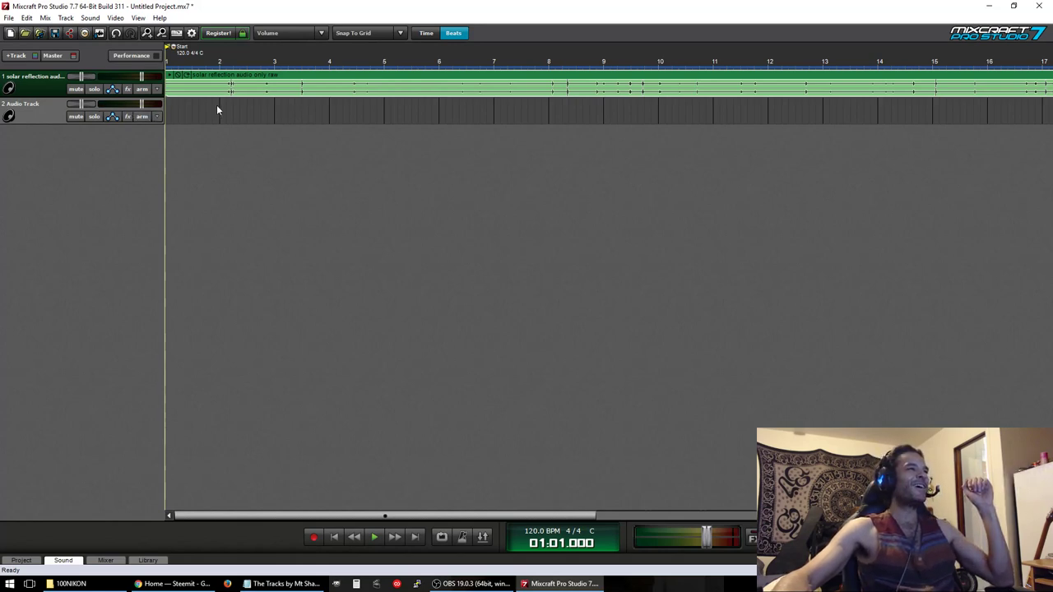
- Play back the solar reflection clip, lower track 1's volume to about -18.1 dB, and stop playback
click(375, 537)
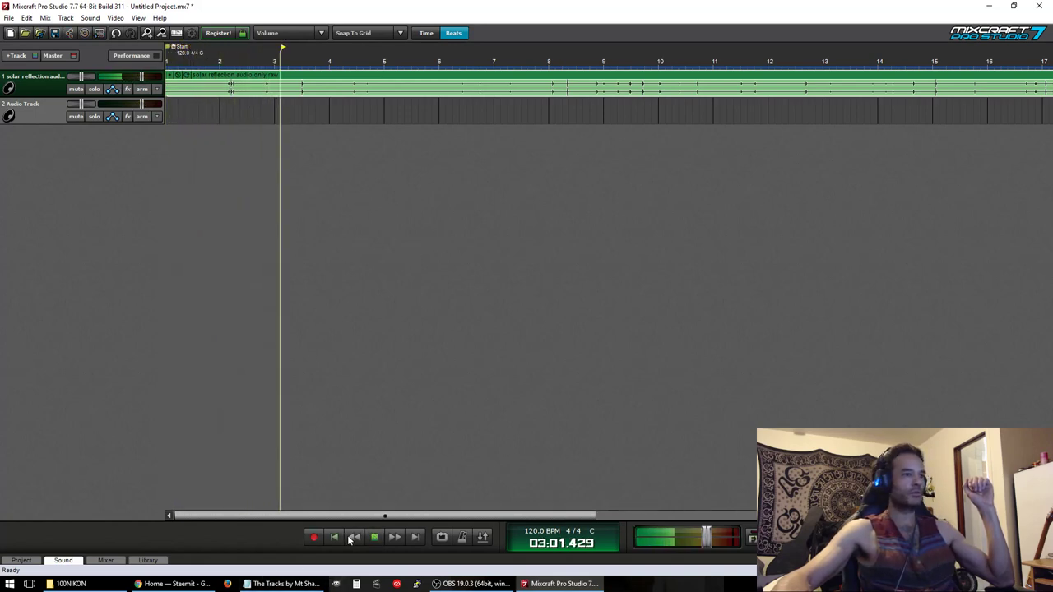
click(375, 537)
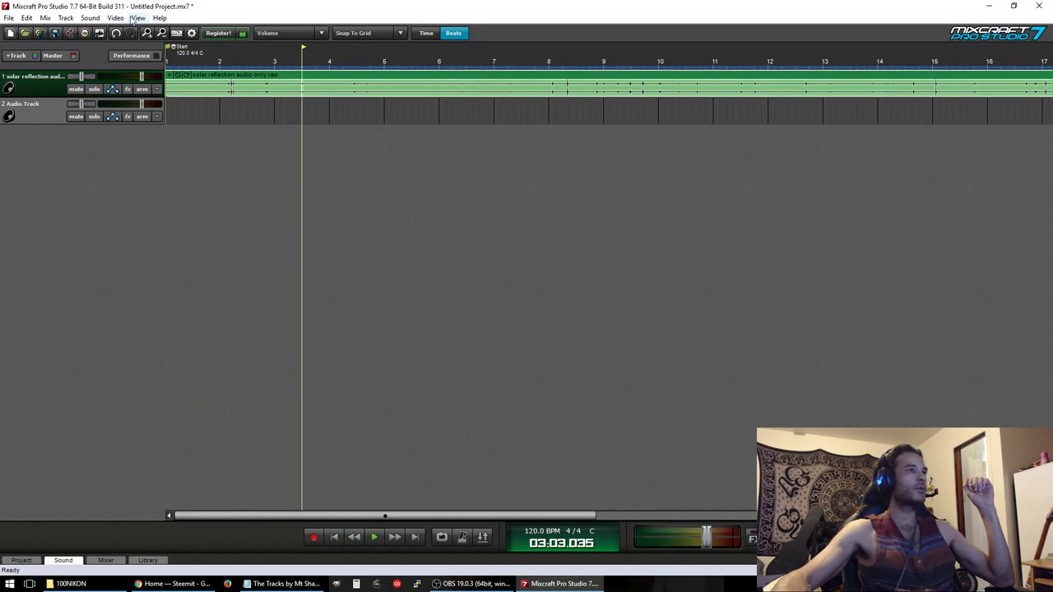
click(138, 18)
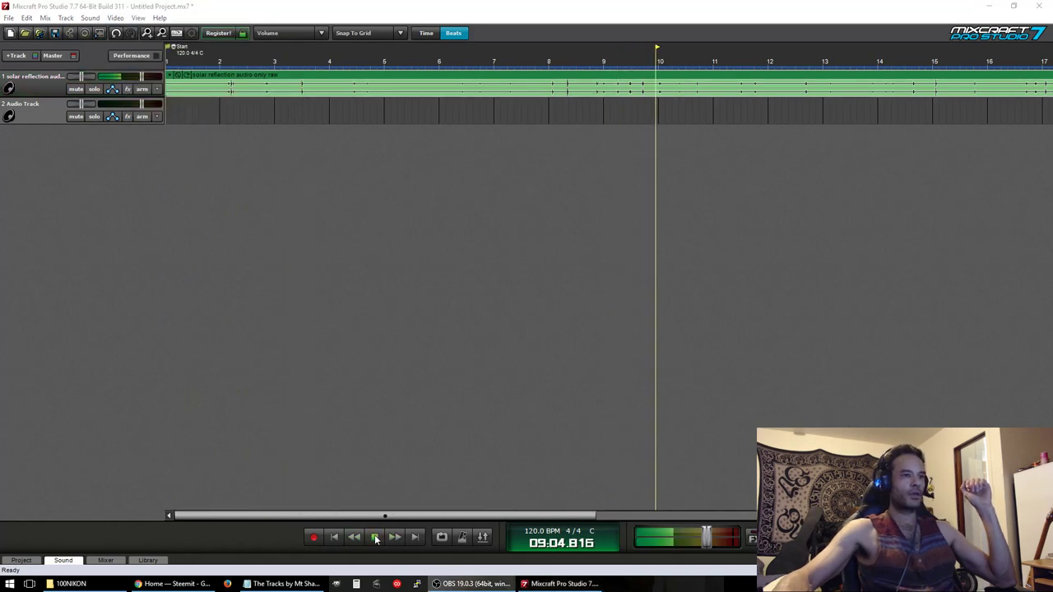
drag(140, 76, 105, 76)
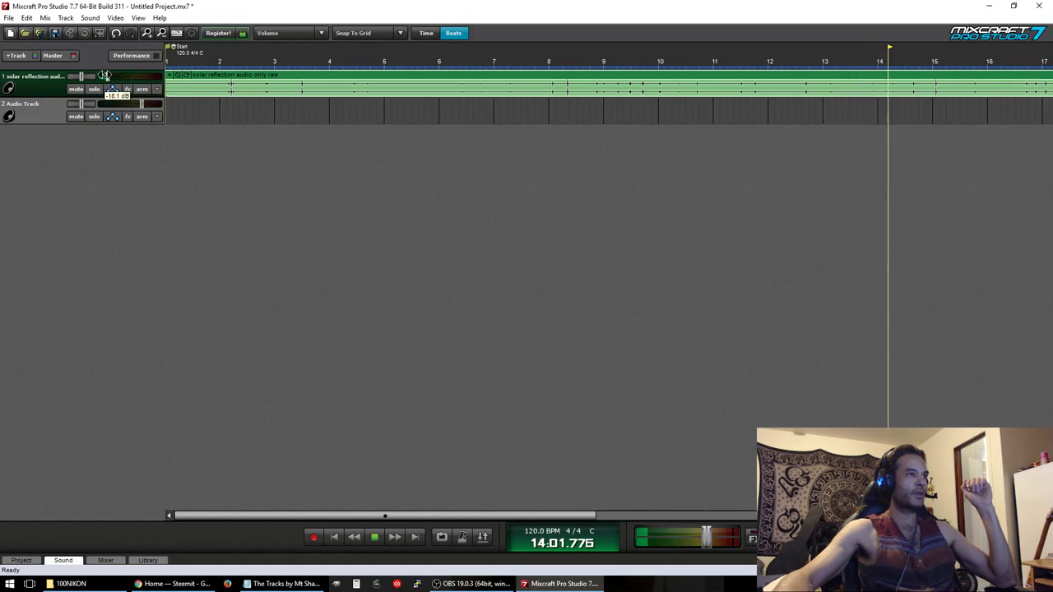
click(375, 537)
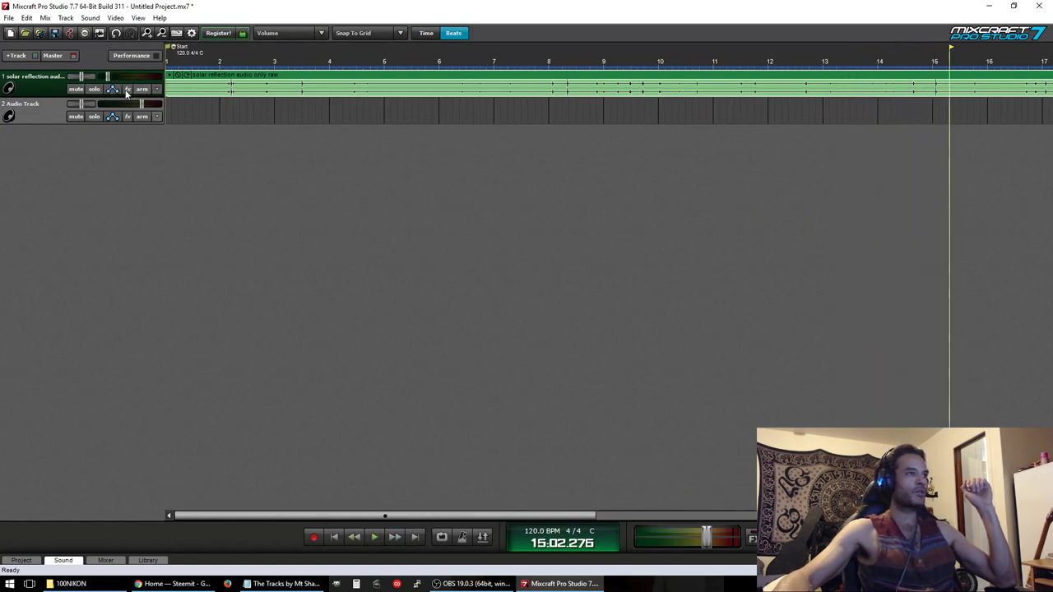
- Add the sound "Sweet Child O' Mine AM Vocal Remix" from the Sweet Child O Mine folder in Music to the project
mouse_move(146, 82)
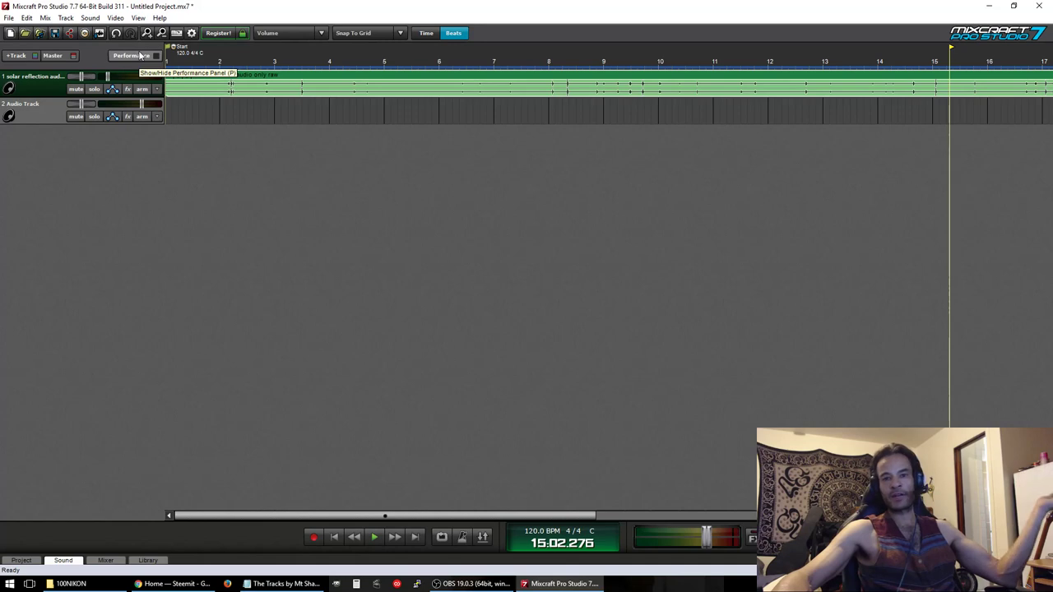
click(40, 33)
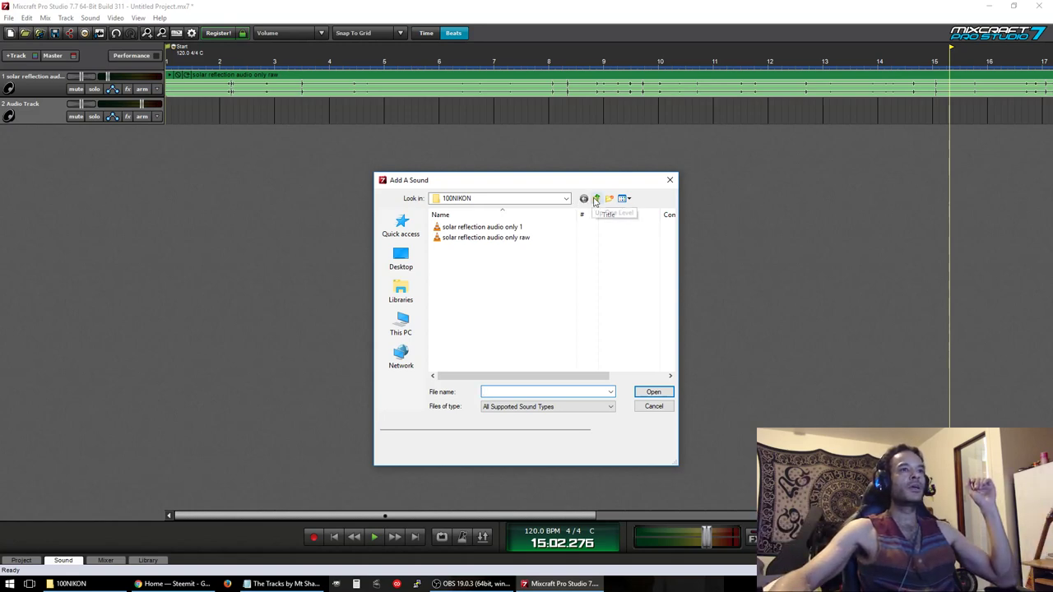
click(598, 200)
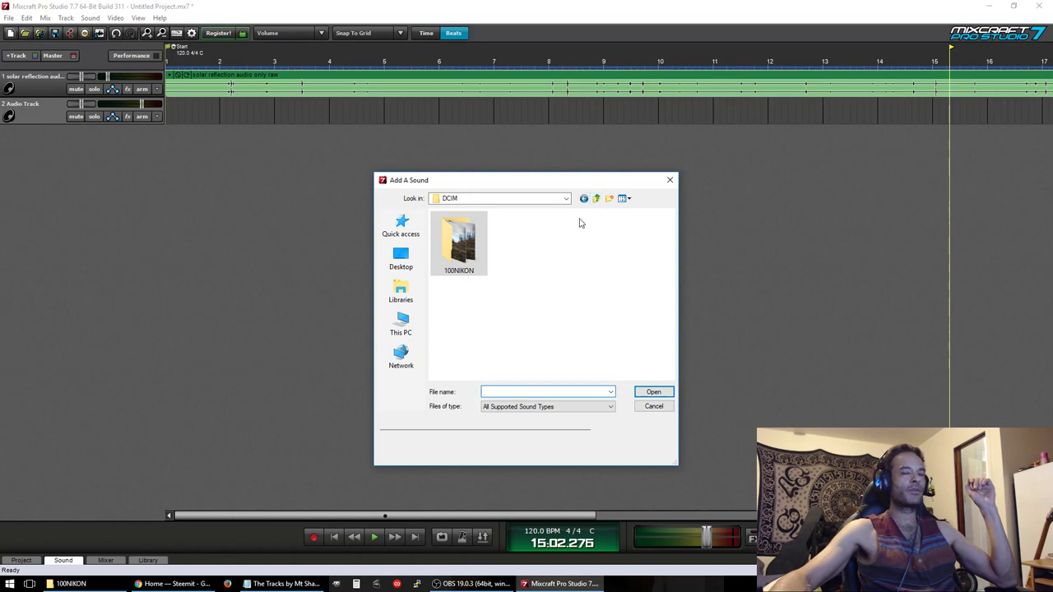
key(BackSpace)
scroll(462, 282, down, 2)
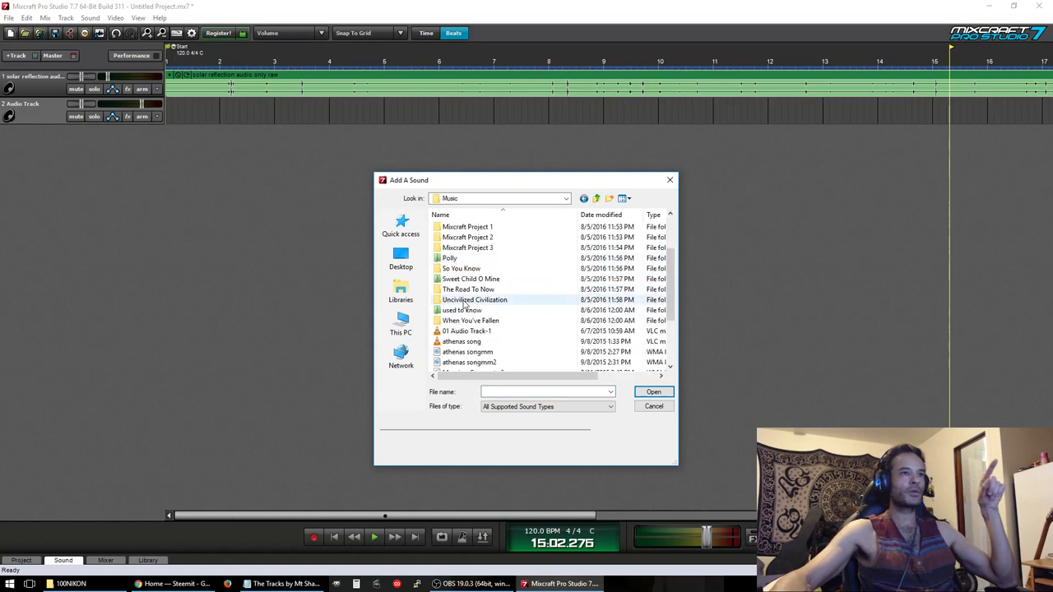
double_click(463, 280)
scroll(467, 296, down, 2)
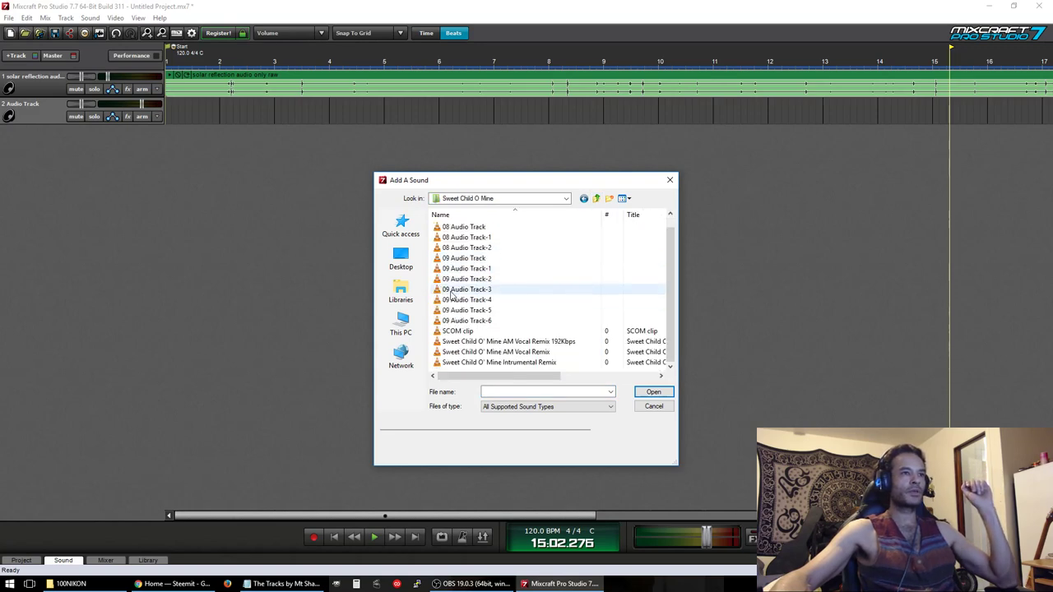
double_click(485, 351)
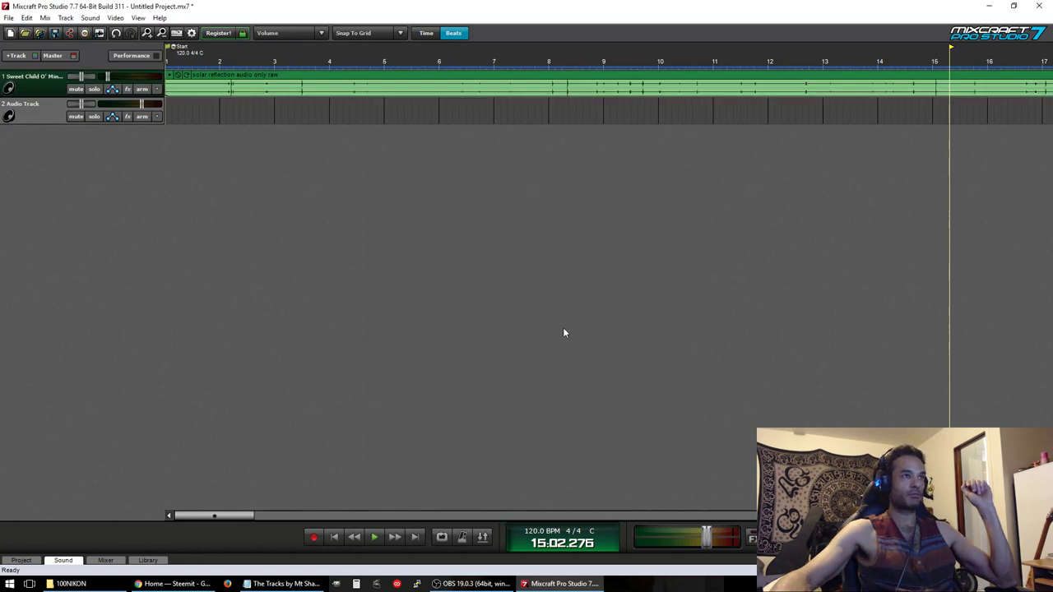
- Move the "Sweet Child O' Mine AM Vocal Remix" clip from track 1 to the start of track 2
click(31, 115)
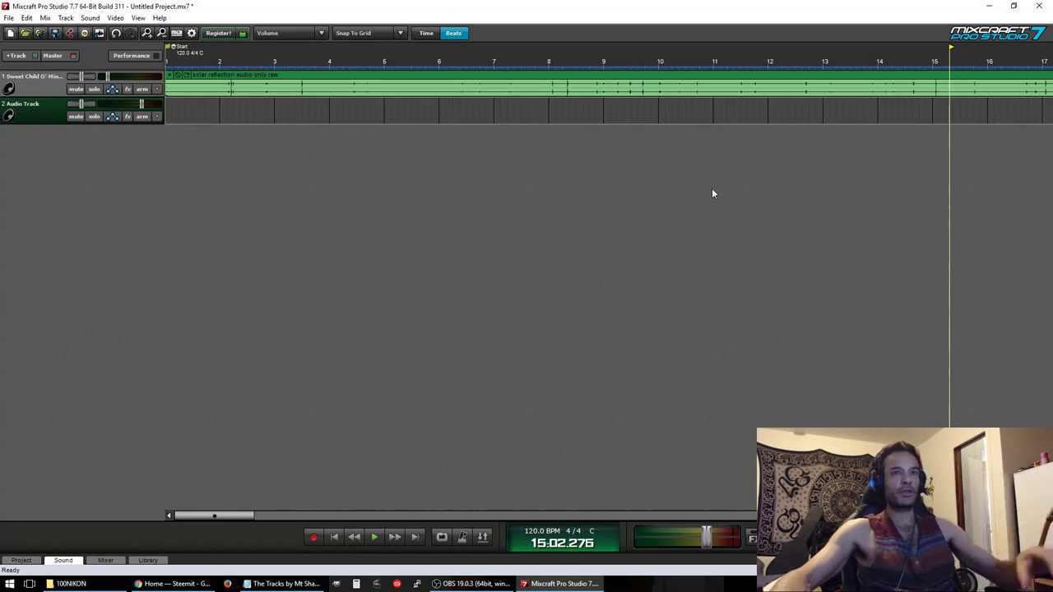
scroll(665, 277, right, 5)
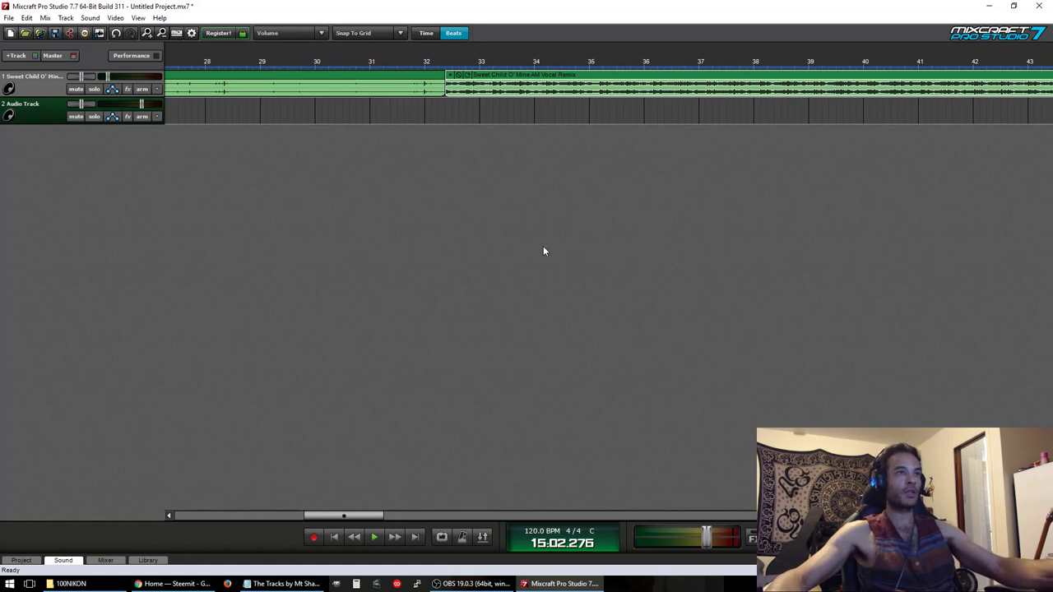
scroll(543, 251, right, 6)
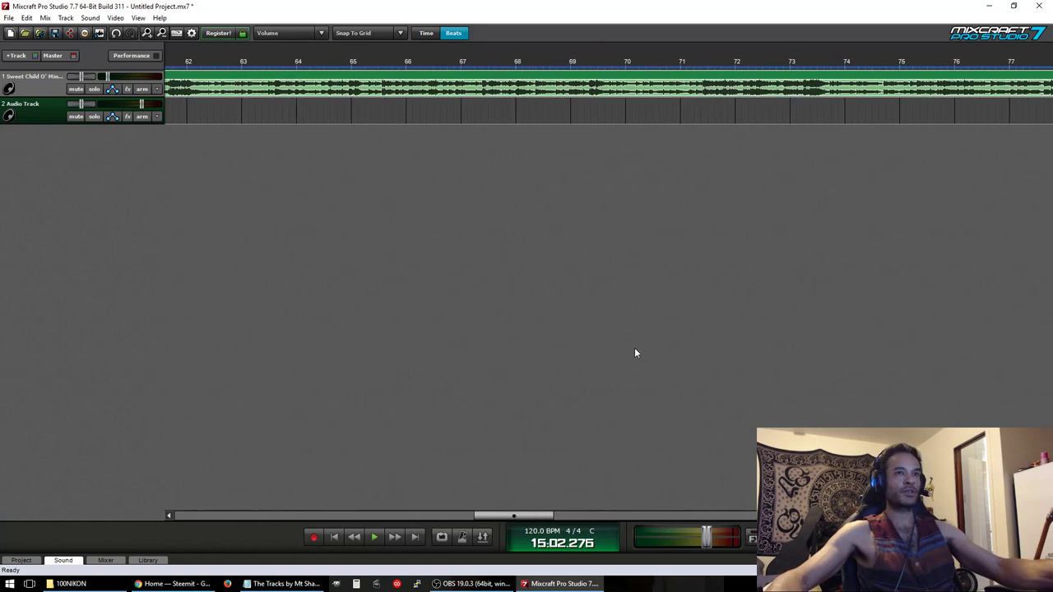
scroll(634, 353, right, 4)
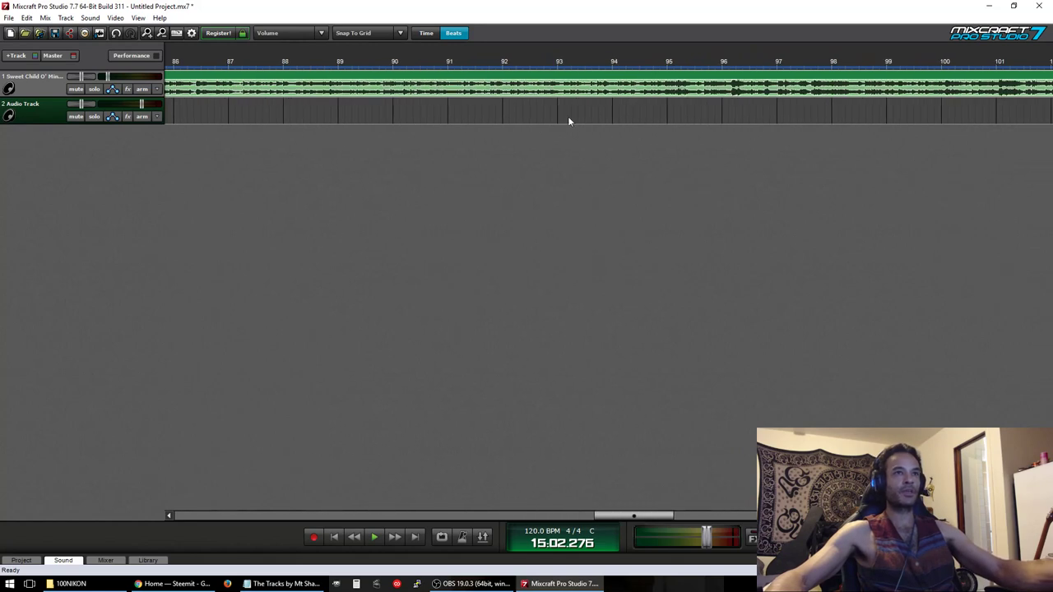
key(Home)
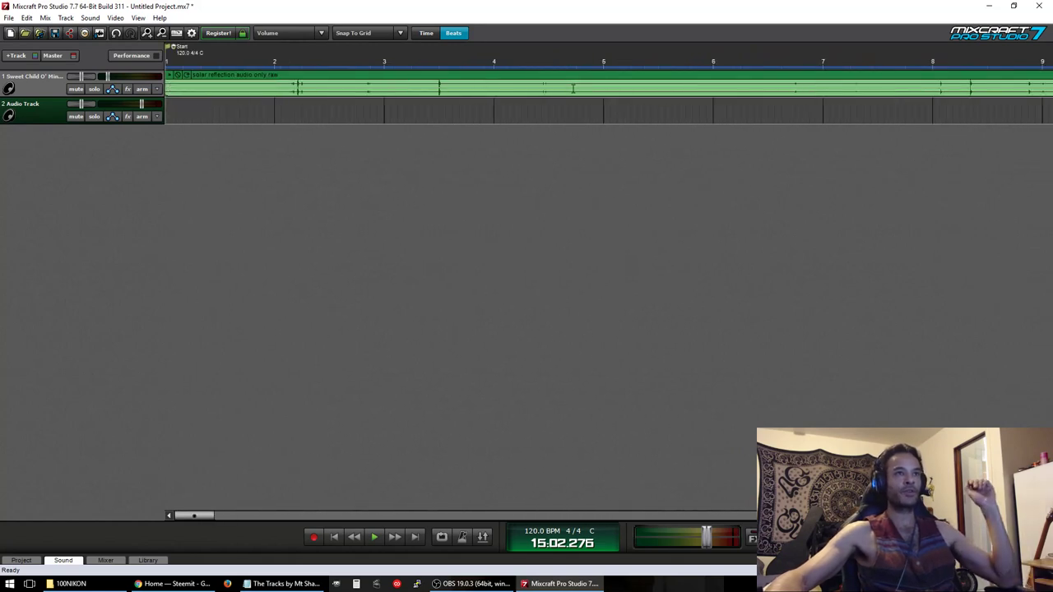
scroll(582, 89, down, 10)
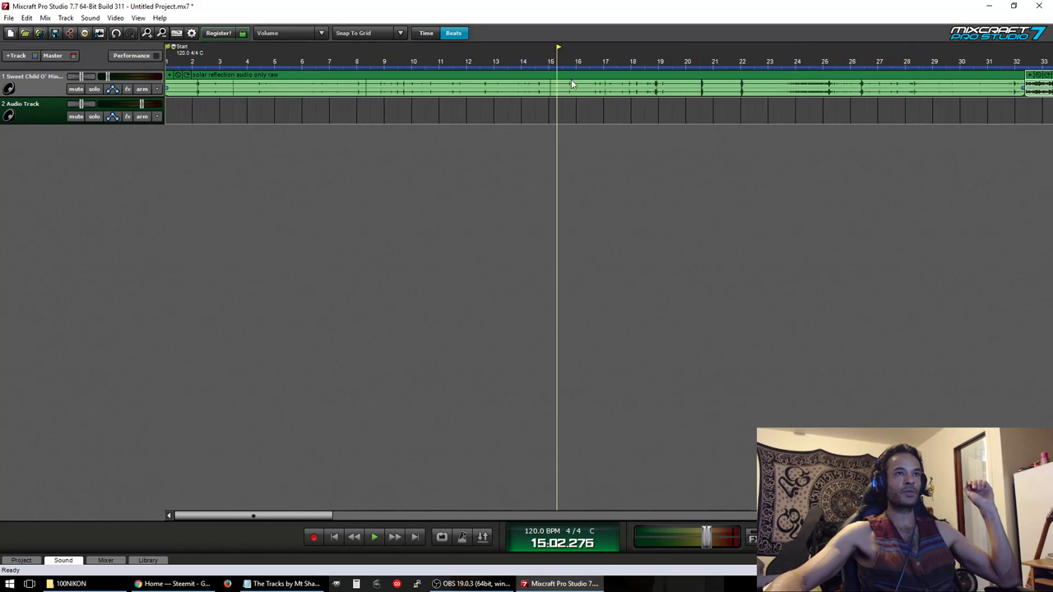
scroll(572, 83, up, 5)
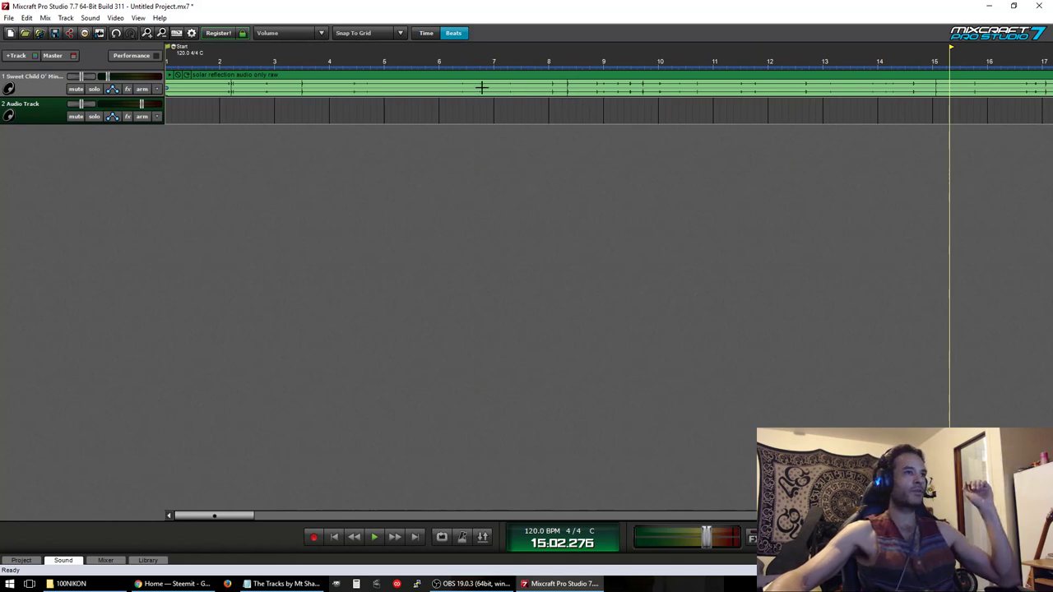
scroll(482, 87, down, 5)
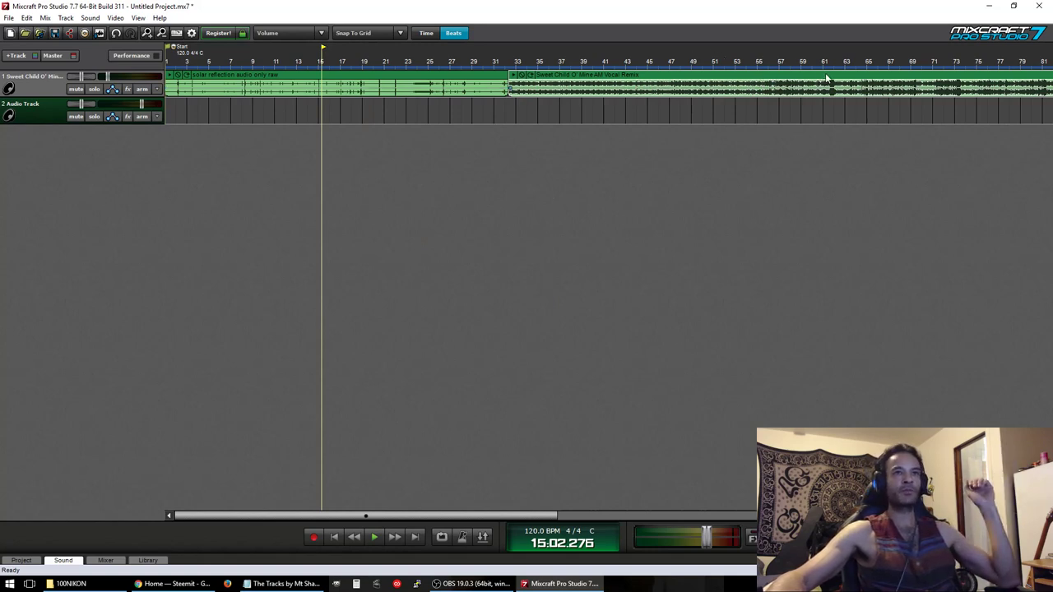
drag(827, 78, 210, 111)
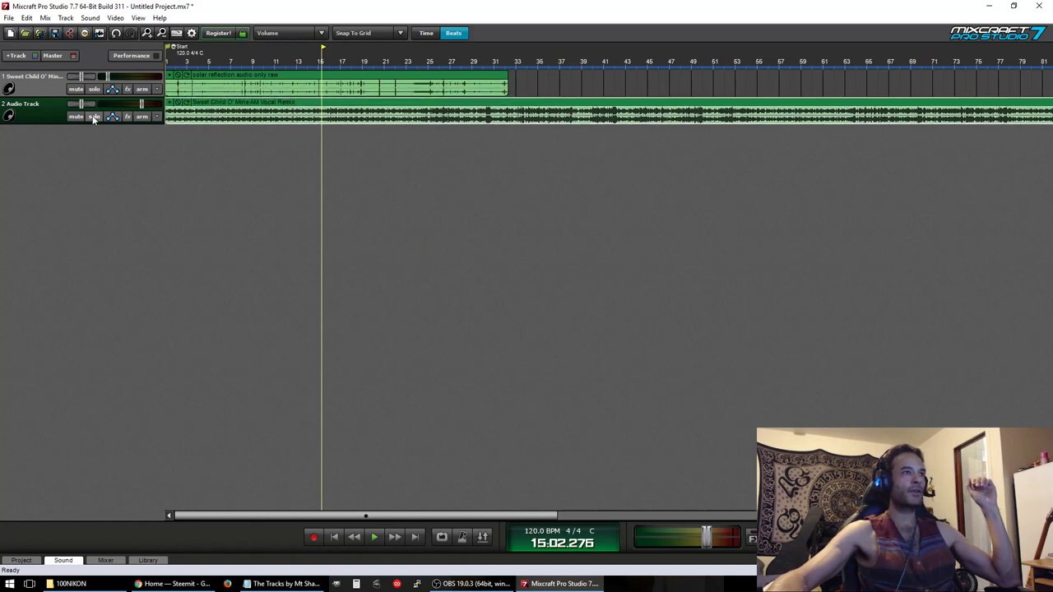
- Increase the height of both audio tracks so their waveforms can be compared in detail
double_click(46, 121)
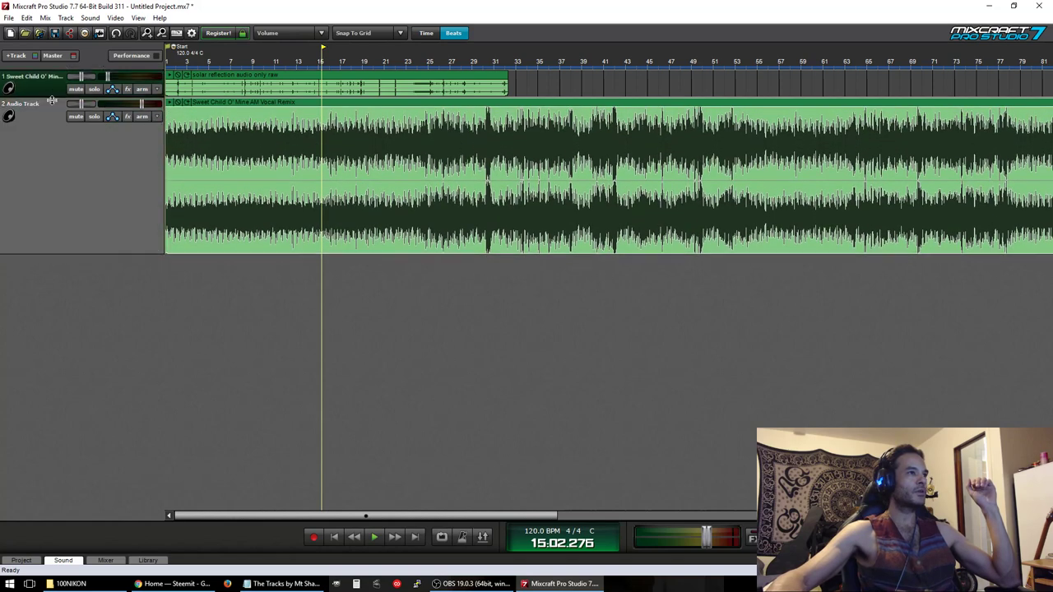
drag(48, 98, 45, 207)
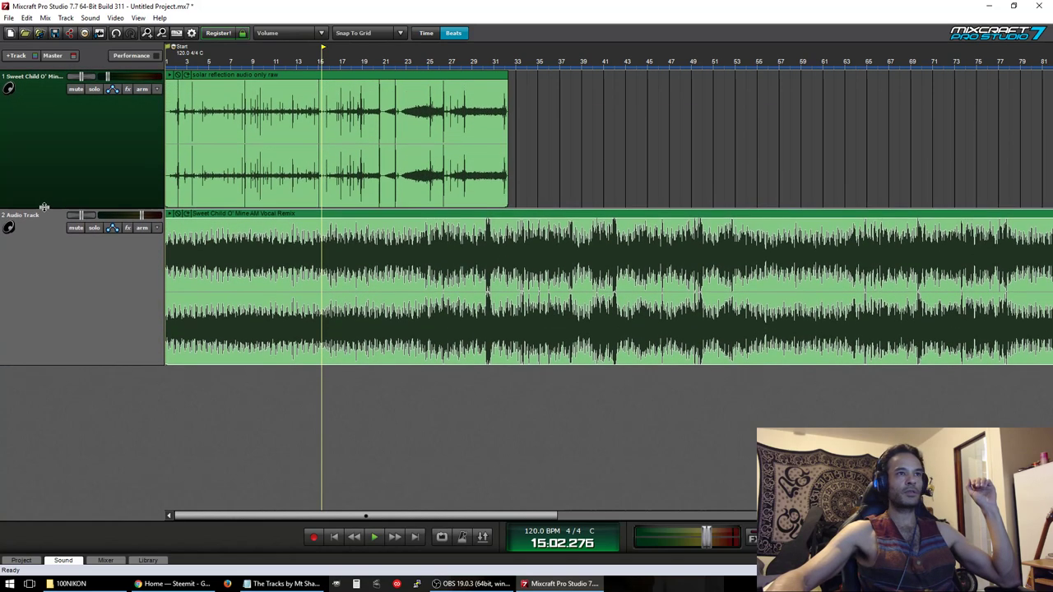
scroll(599, 173, up, 5)
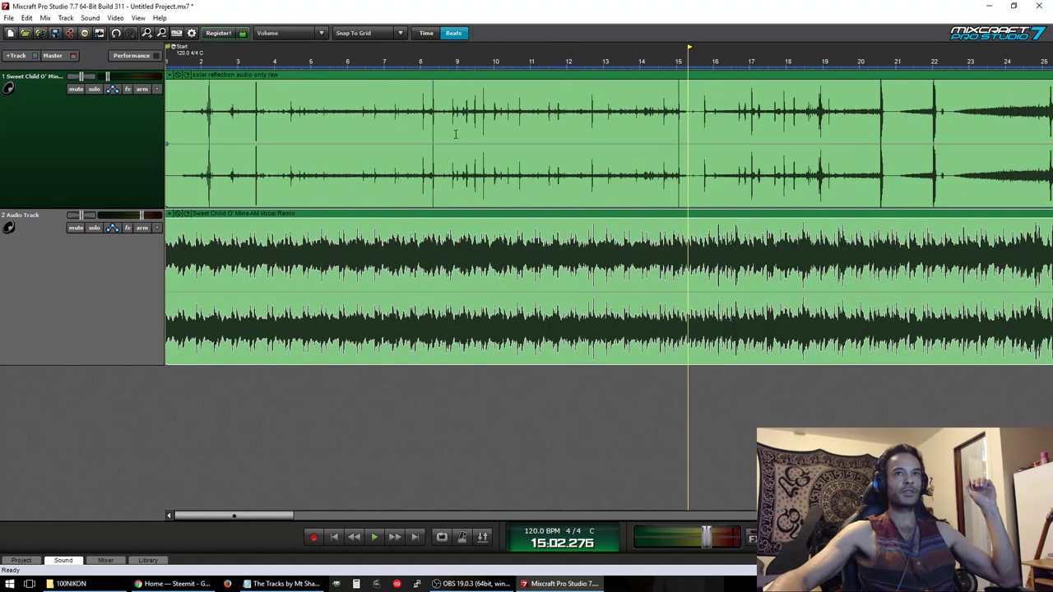
scroll(455, 134, down, 2)
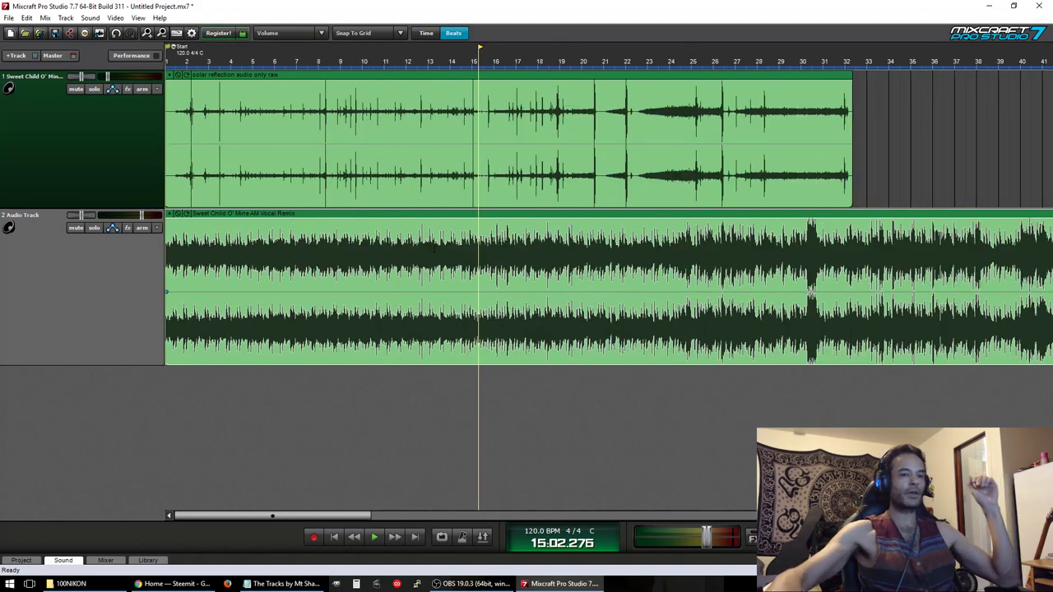
- Play both tracks from the start, lower the vocal remix track's volume slightly below its original level, and stop playback
key(Home)
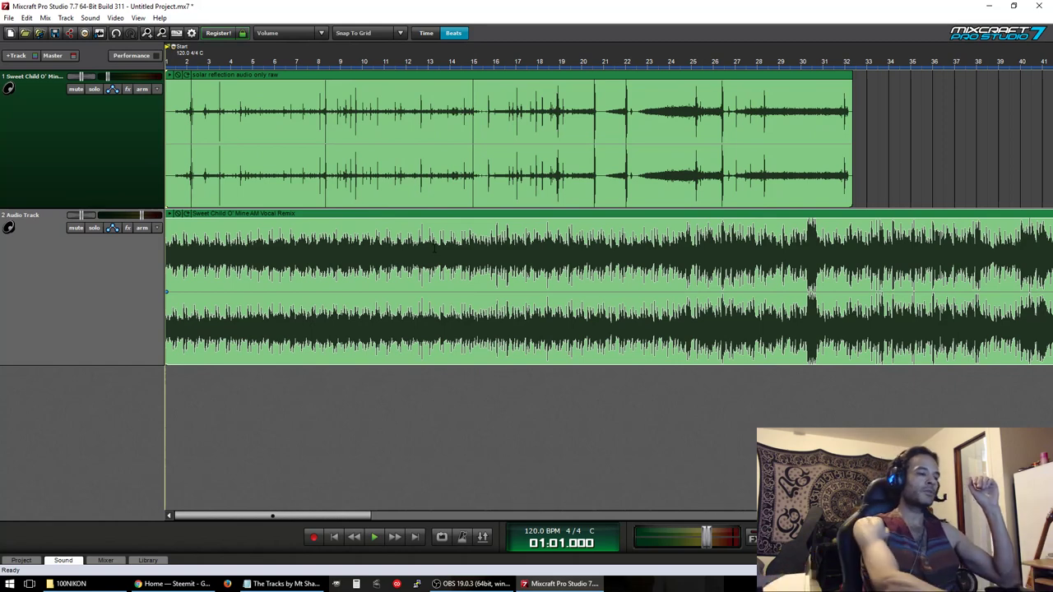
key(space)
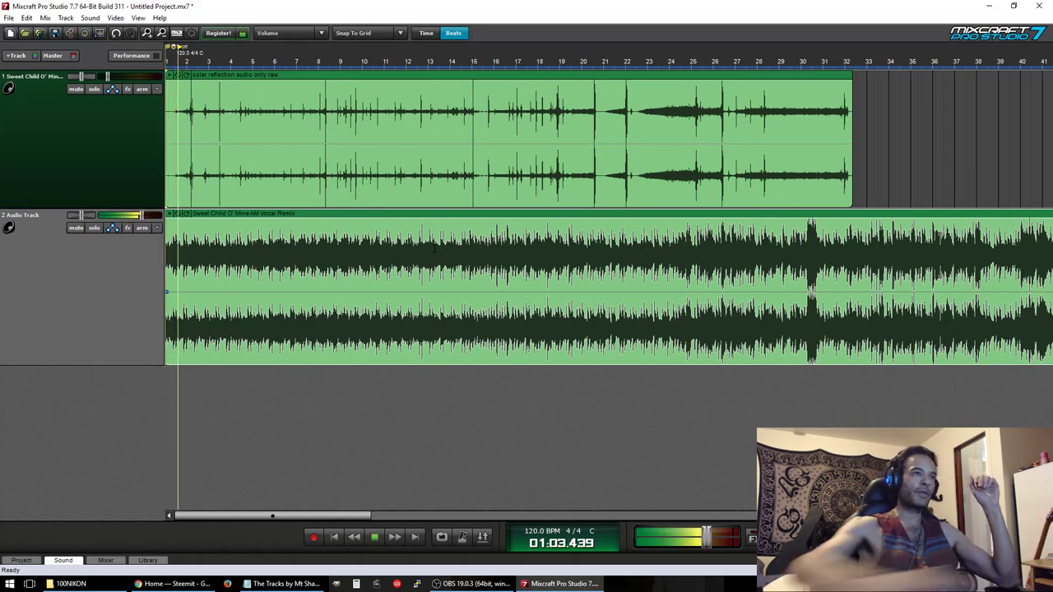
mouse_move(132, 215)
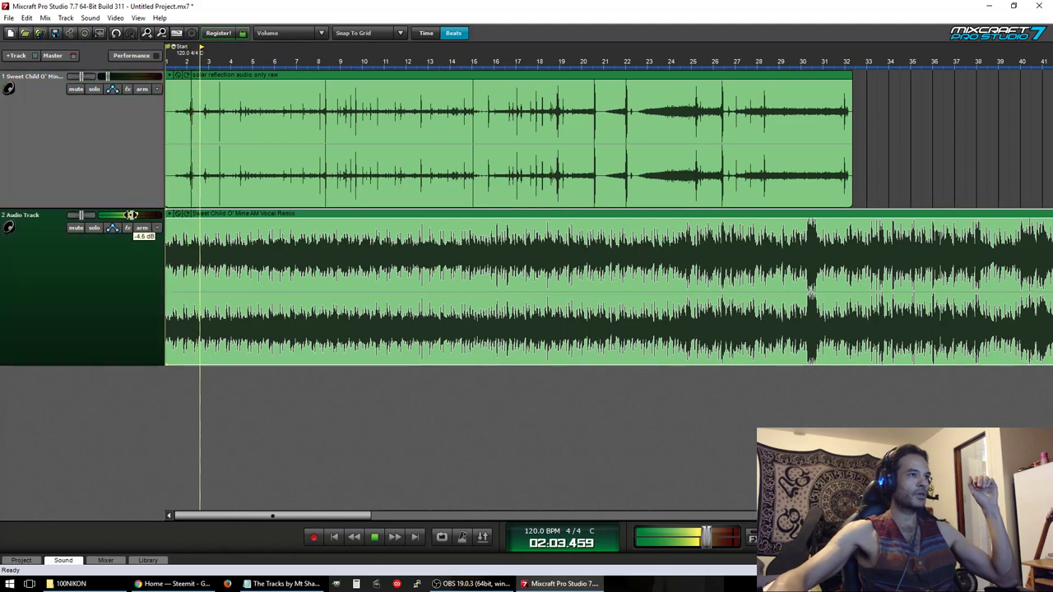
drag(131, 215, 108, 216)
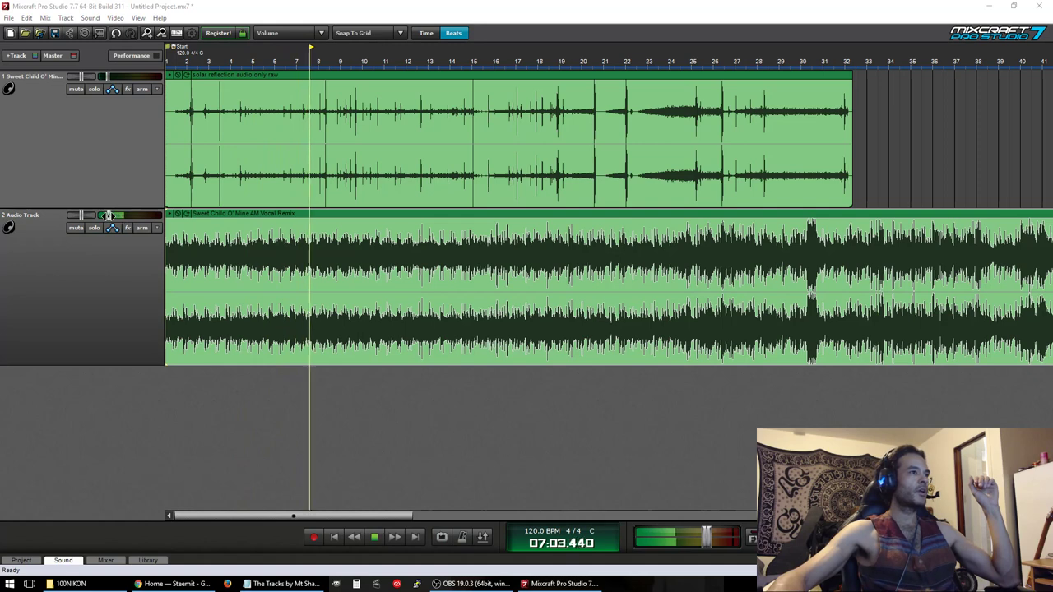
drag(109, 215, 134, 215)
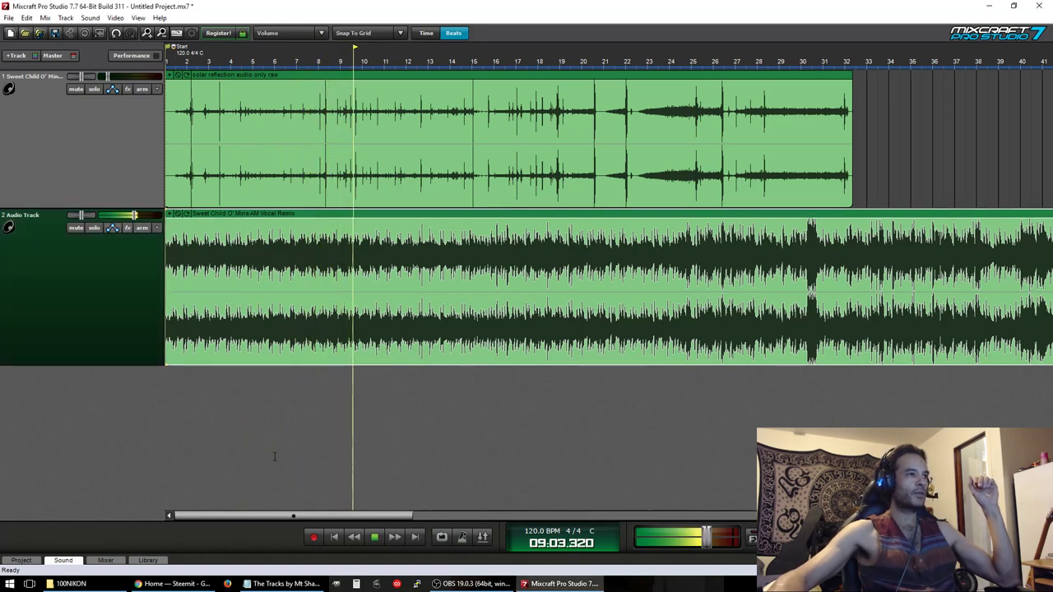
key(space)
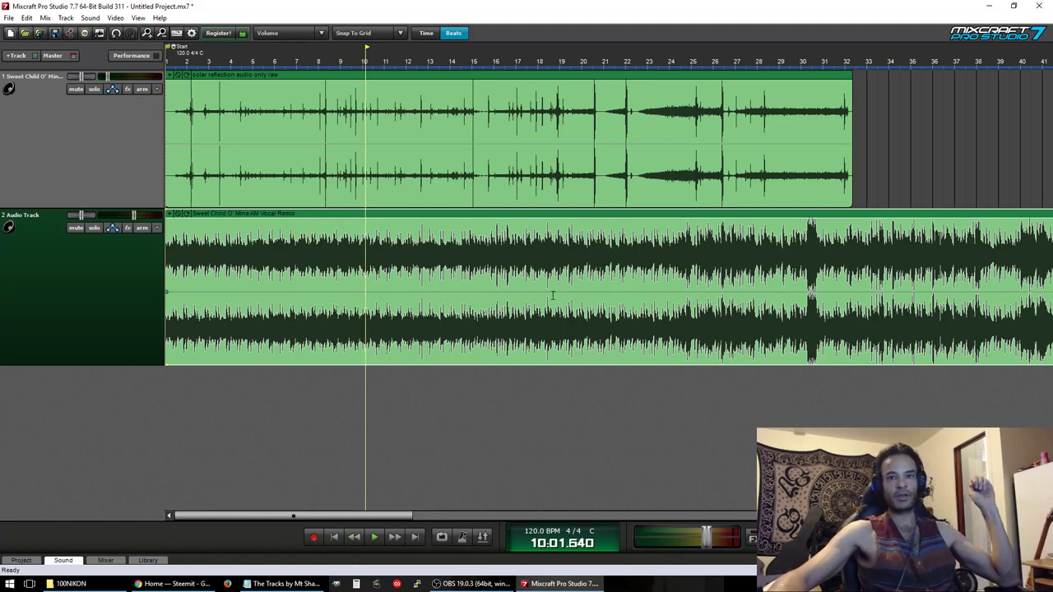
- Raise track 1's volume close to track 2's level, then audition the mix from the start and around measures 21 to 23
click(106, 75)
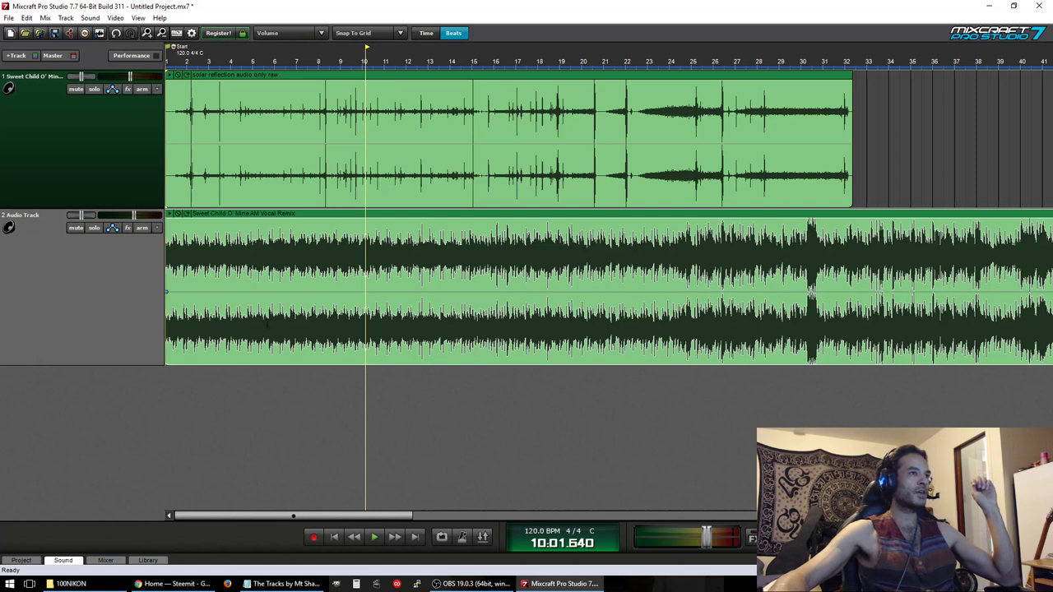
key(Home)
key(space)
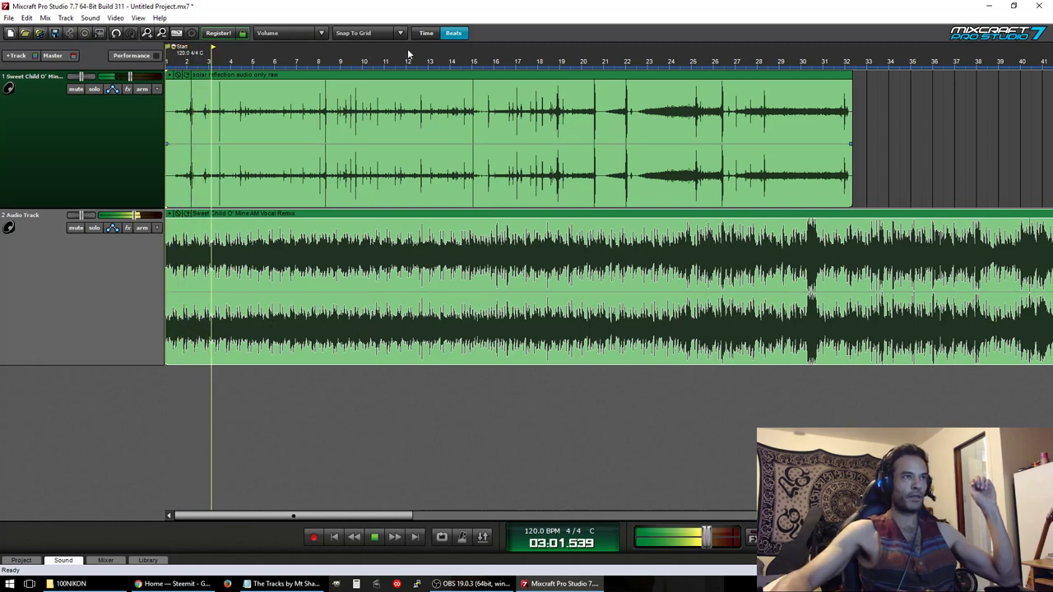
click(640, 53)
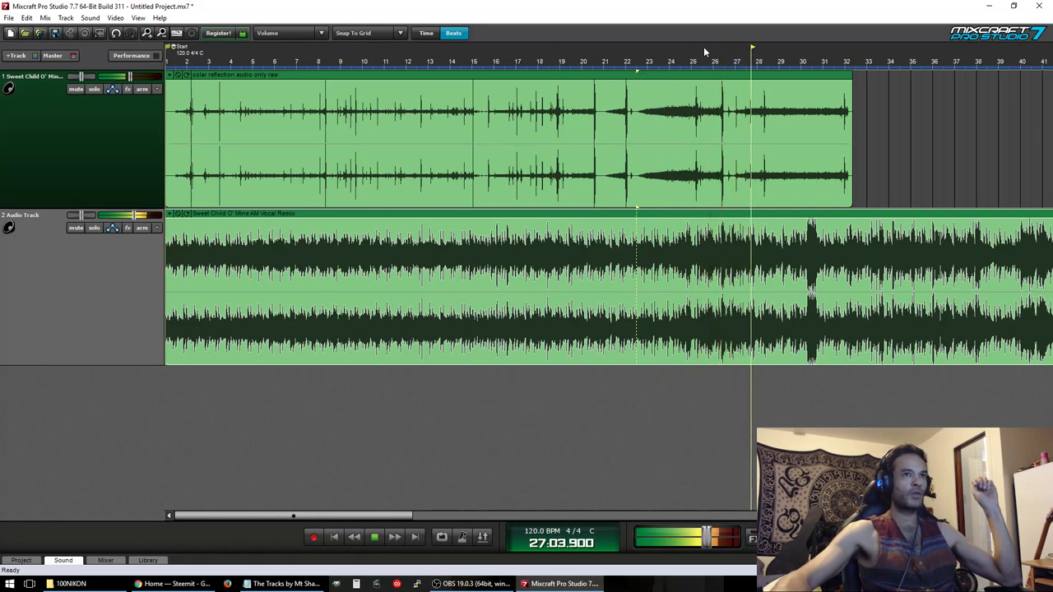
click(660, 51)
click(616, 60)
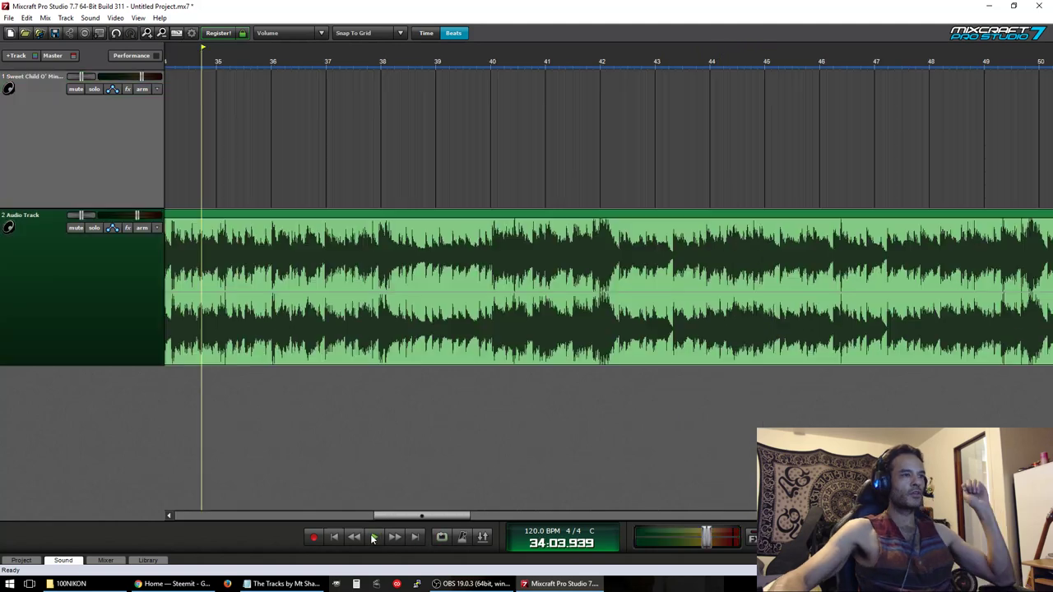
- Examine where the solar reflection clip's sound ends near measure 32 relative to the vocal remix on track 2
scroll(230, 402, up, 5)
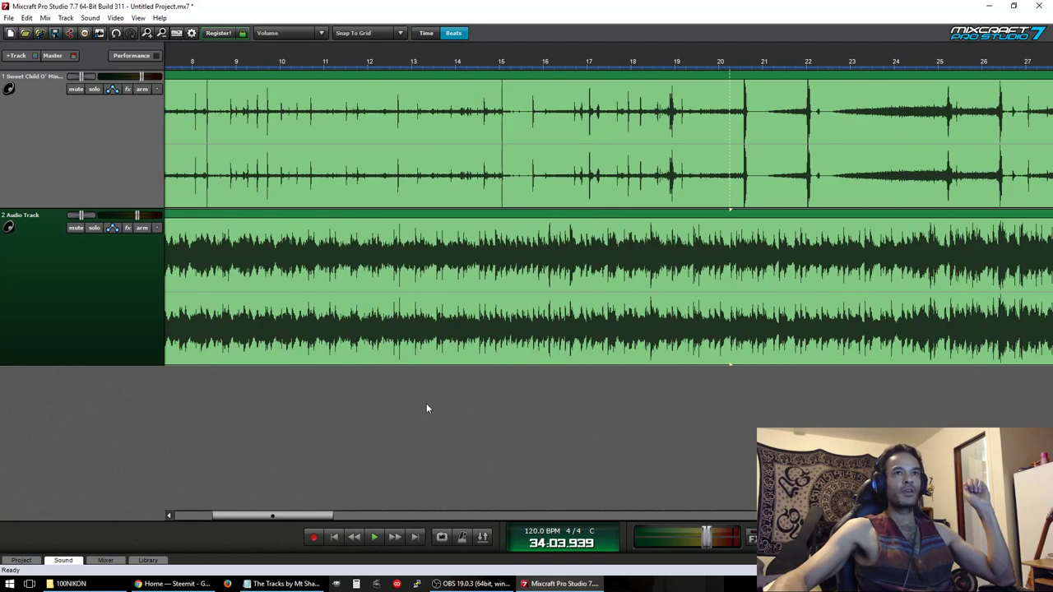
scroll(429, 408, down, 3)
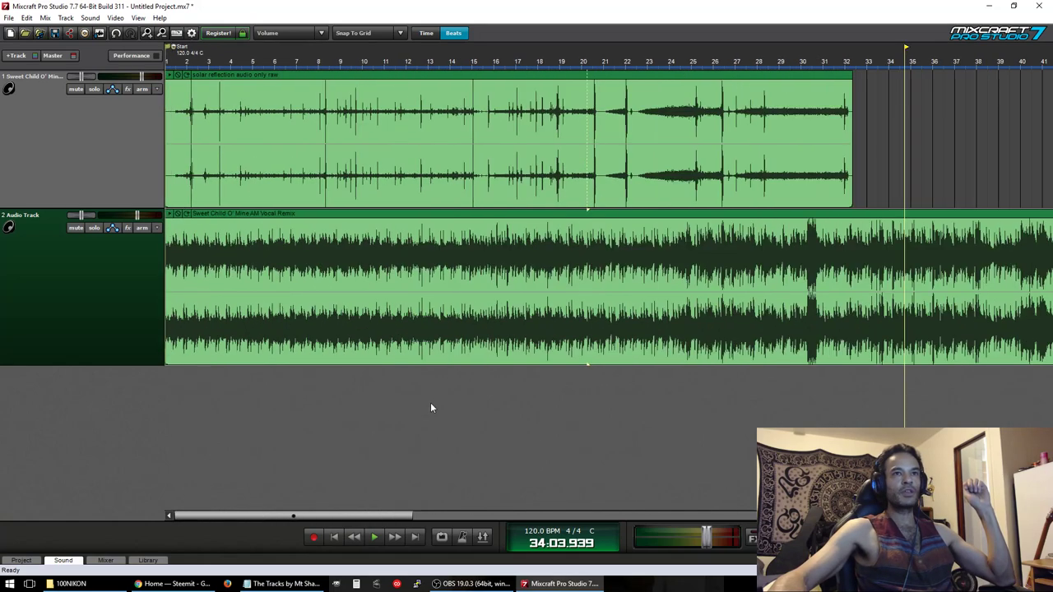
click(856, 217)
scroll(567, 290, up, 4)
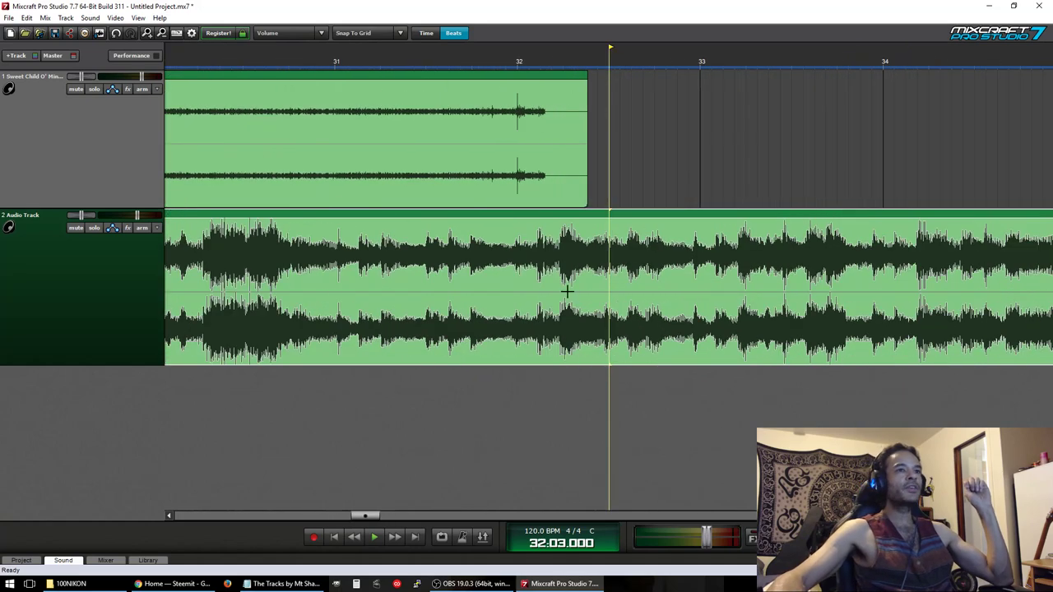
scroll(567, 291, up, 3)
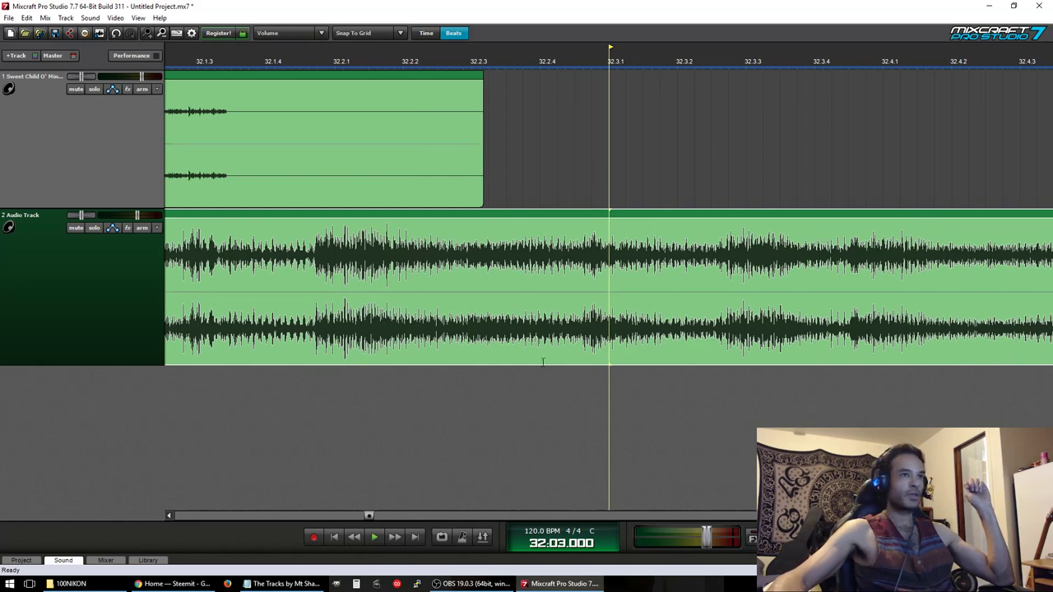
click(486, 216)
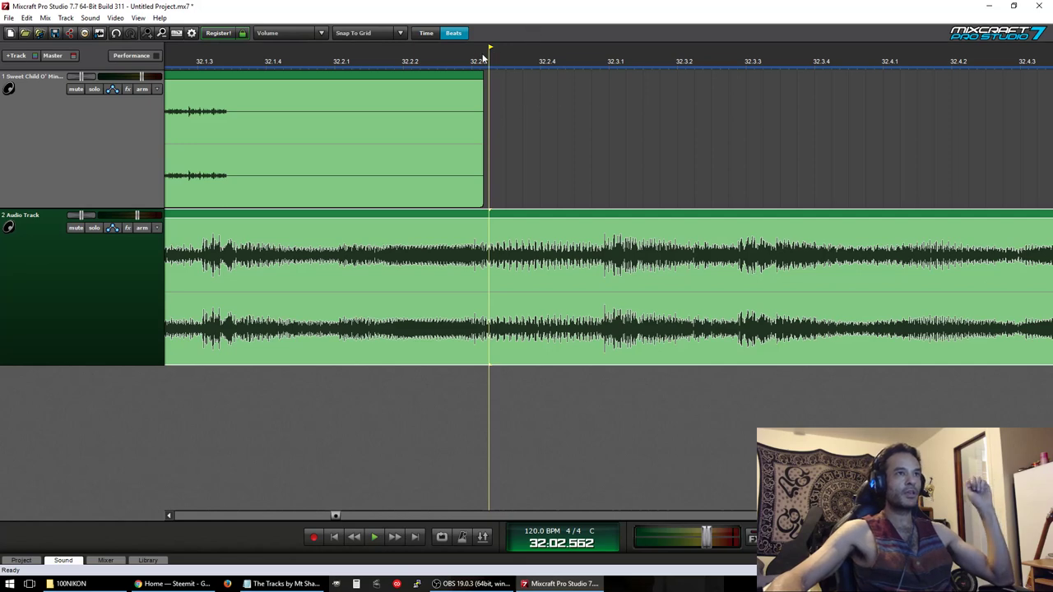
click(455, 60)
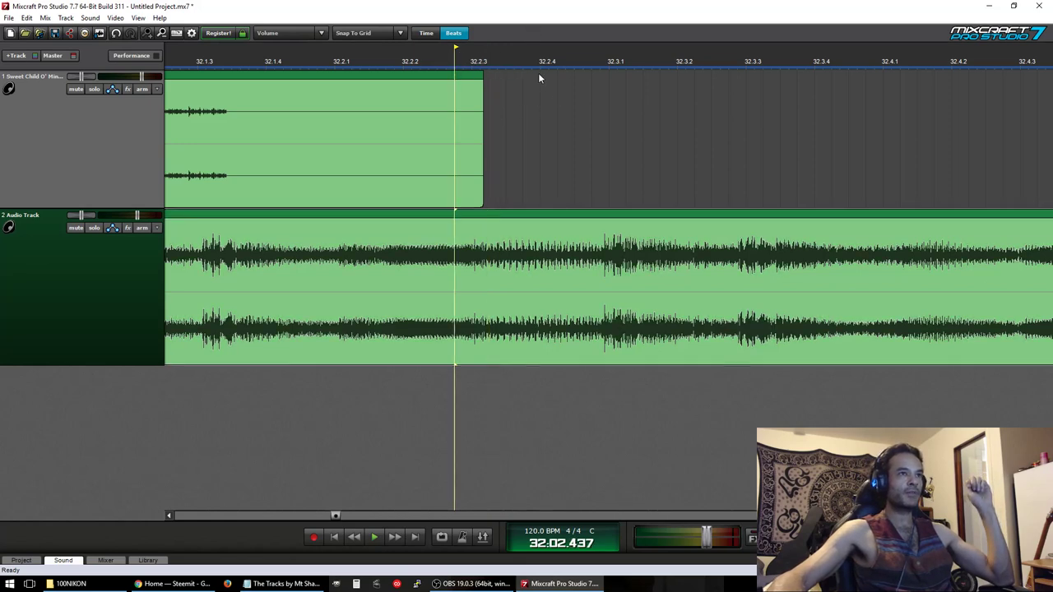
click(249, 53)
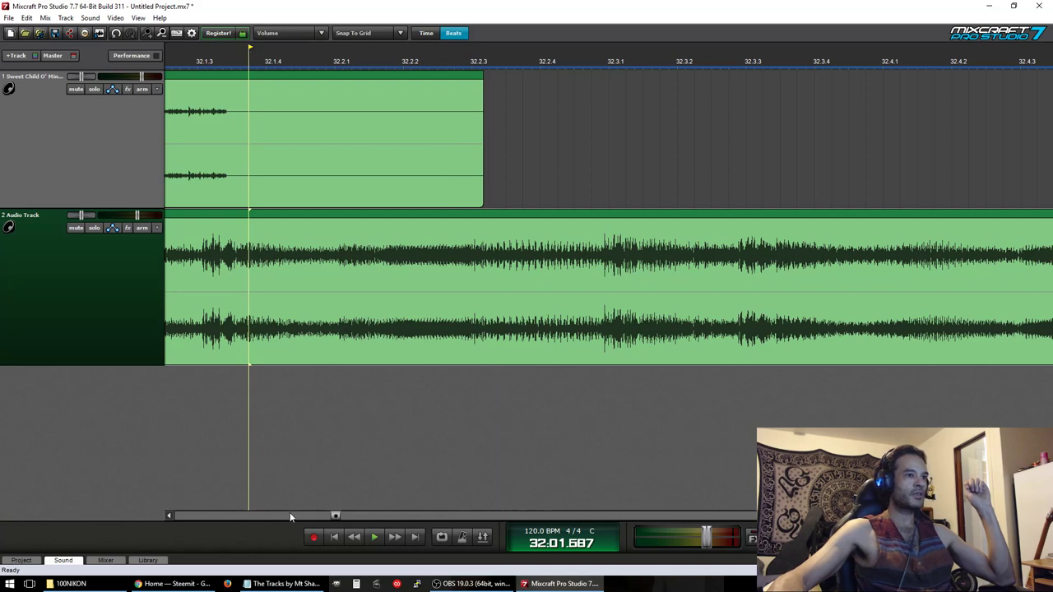
- Play the last moments of the solar reflection clip from 32:01.500 to judge a cut point for the remix
key(space)
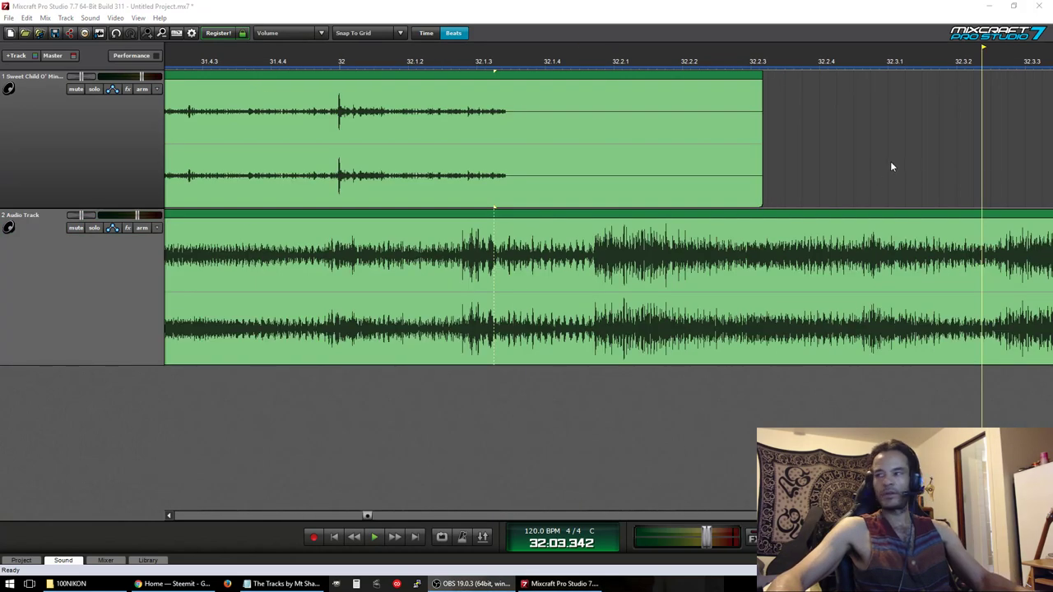
click(486, 63)
click(487, 63)
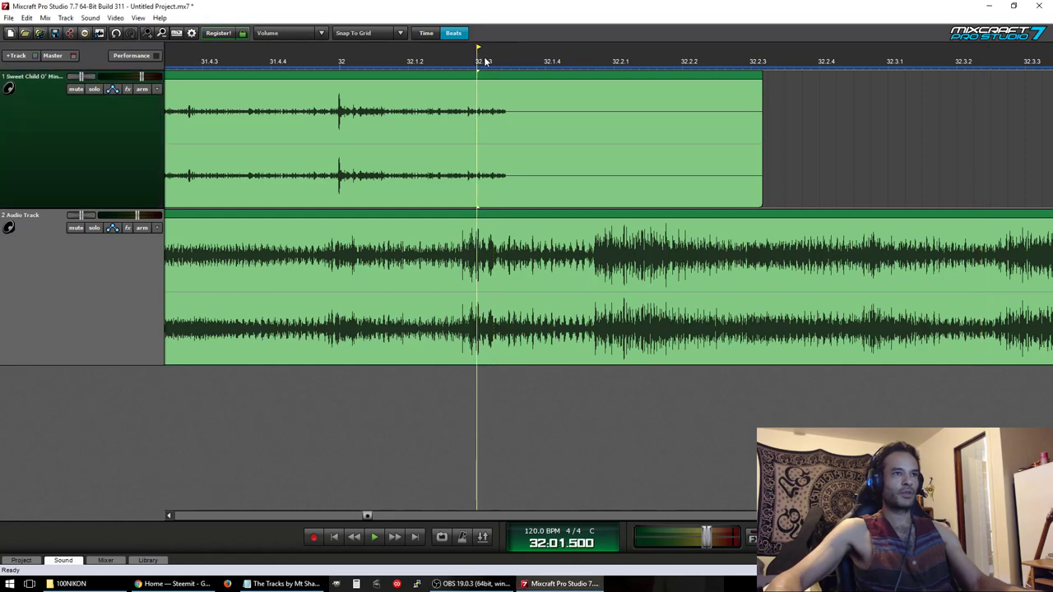
key(space)
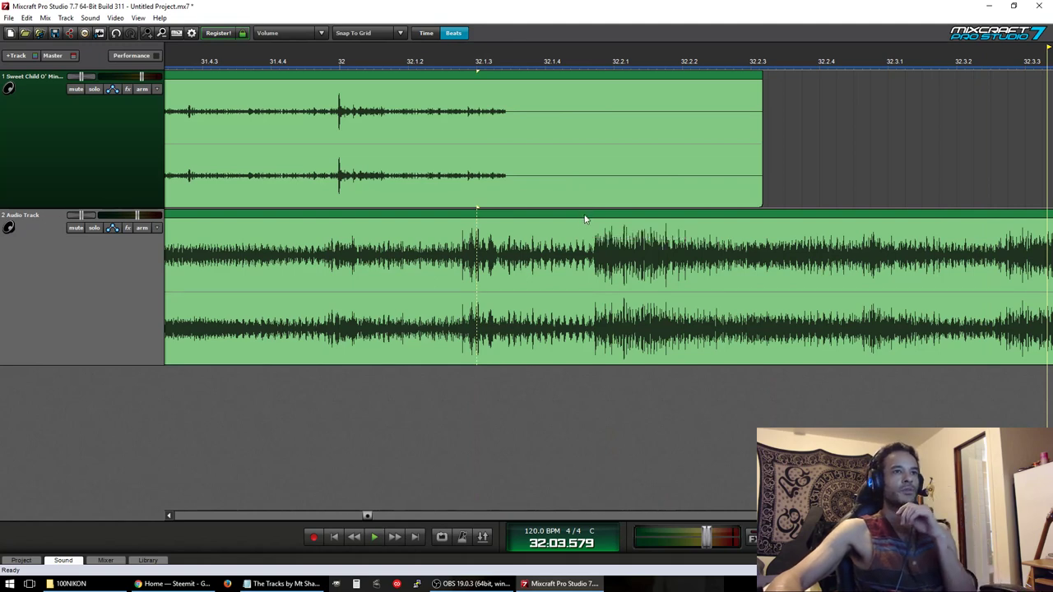
- Split the vocal remix clip on track 2 just after 32.1.4, shortly before the solar reflection clip's end
click(571, 216)
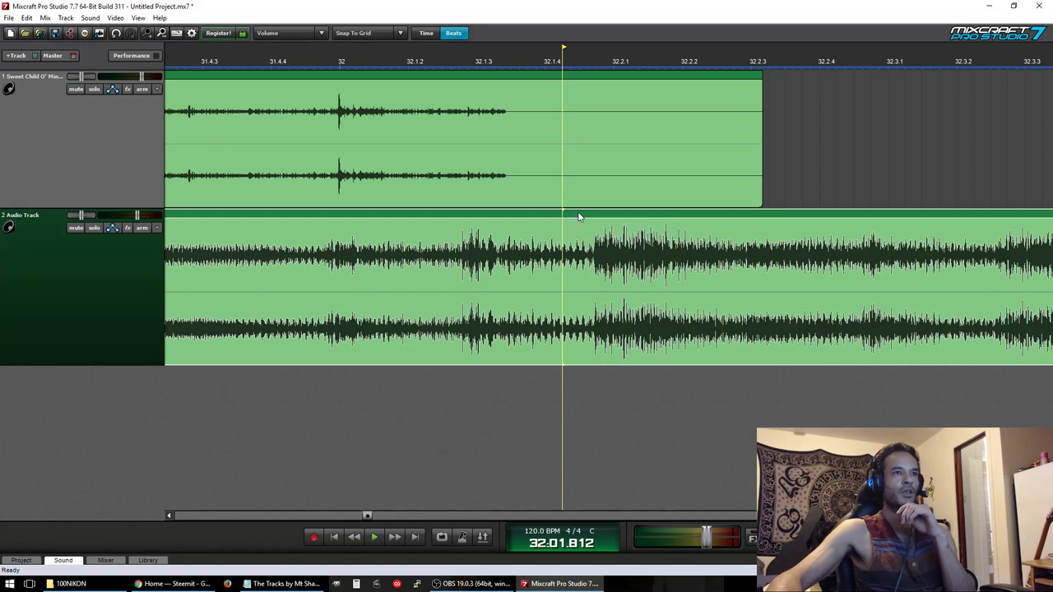
right_click(579, 217)
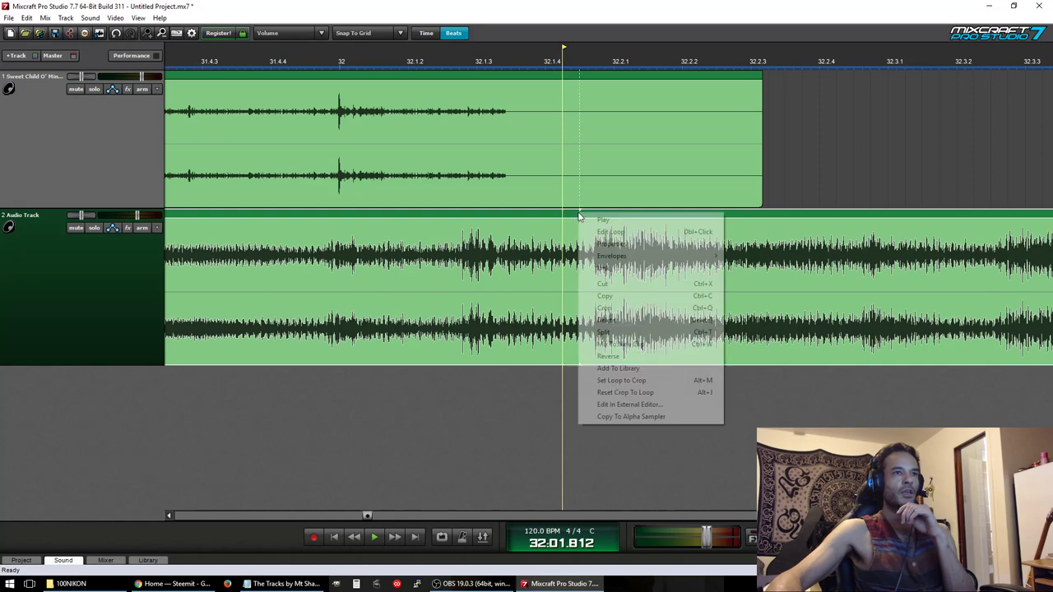
click(613, 333)
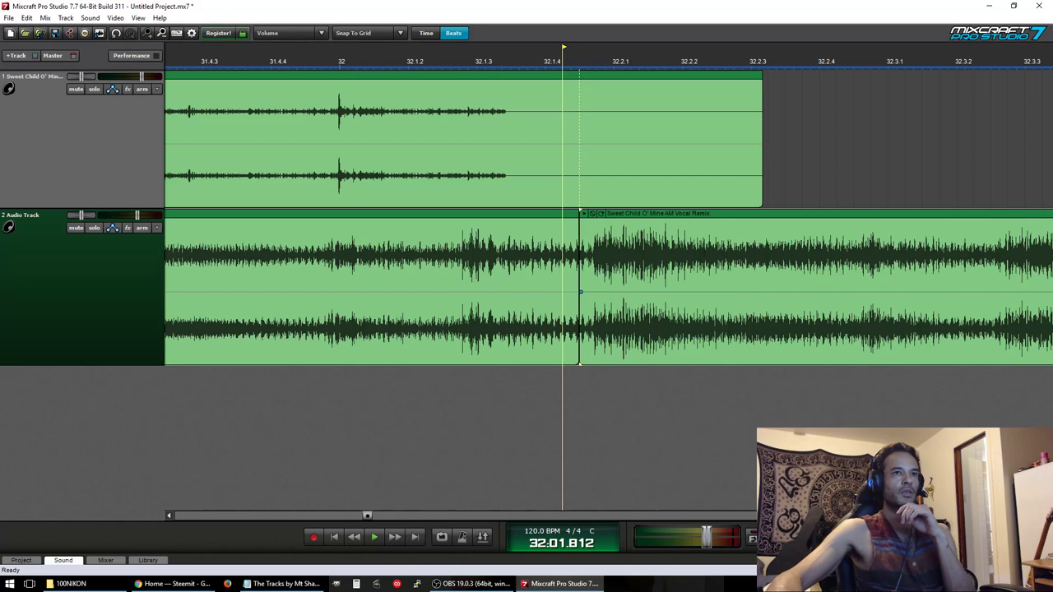
- Try adding a volume envelope point near the end of the first remix segment, then undo it
click(755, 215)
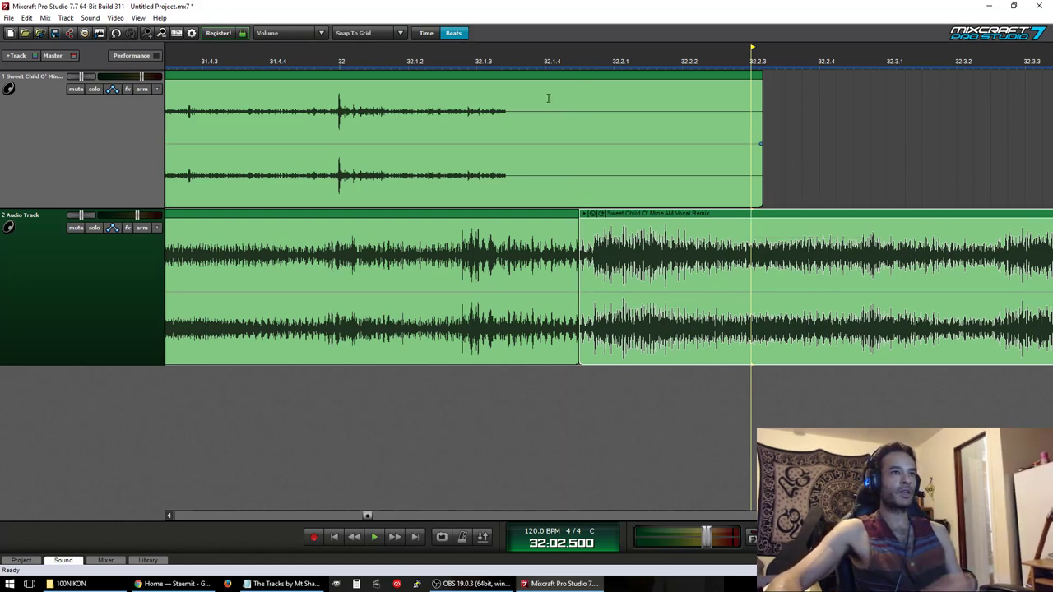
click(546, 175)
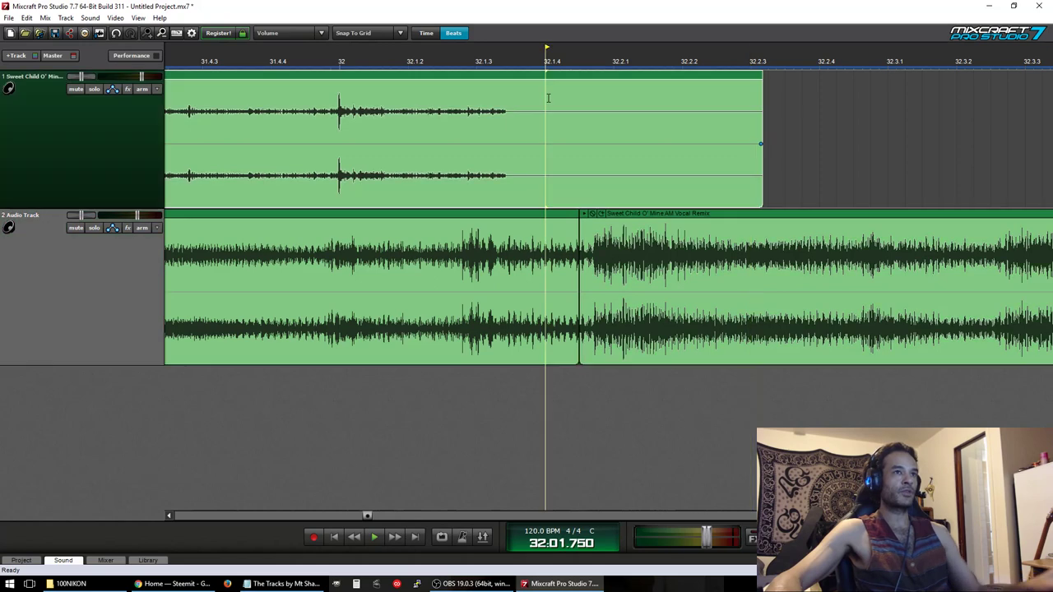
click(428, 227)
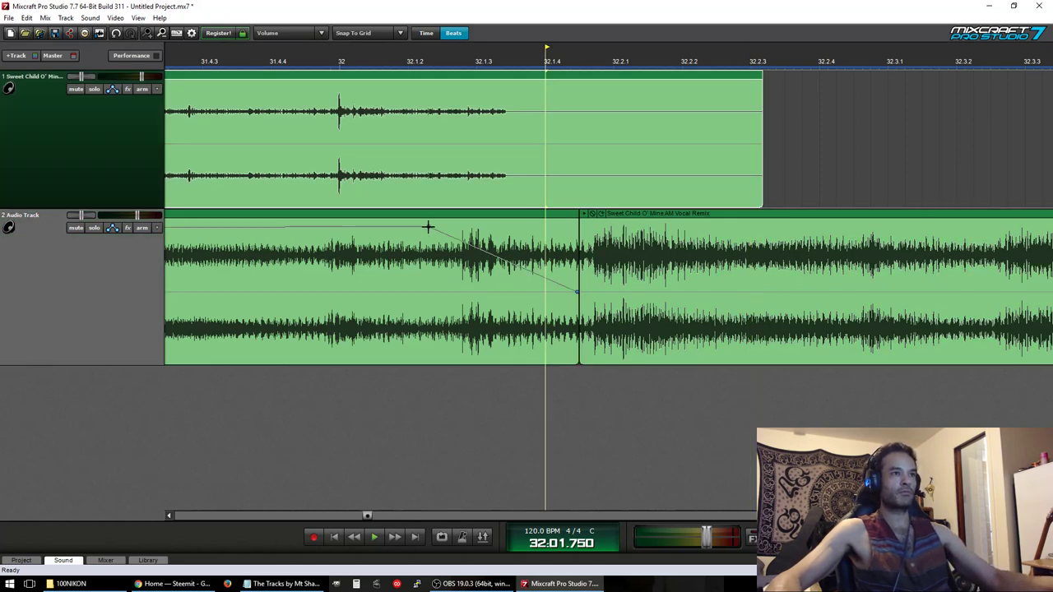
key(ctrl+z)
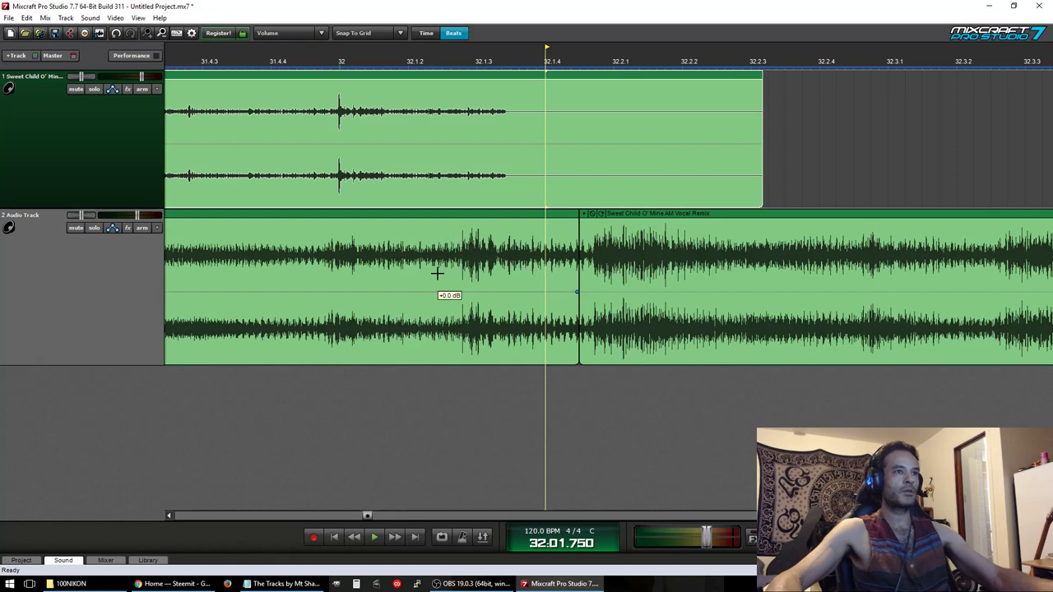
- Try splitting the clips on both tracks at 32:01.437, select the resulting remix segments, and undo the split
click(461, 216)
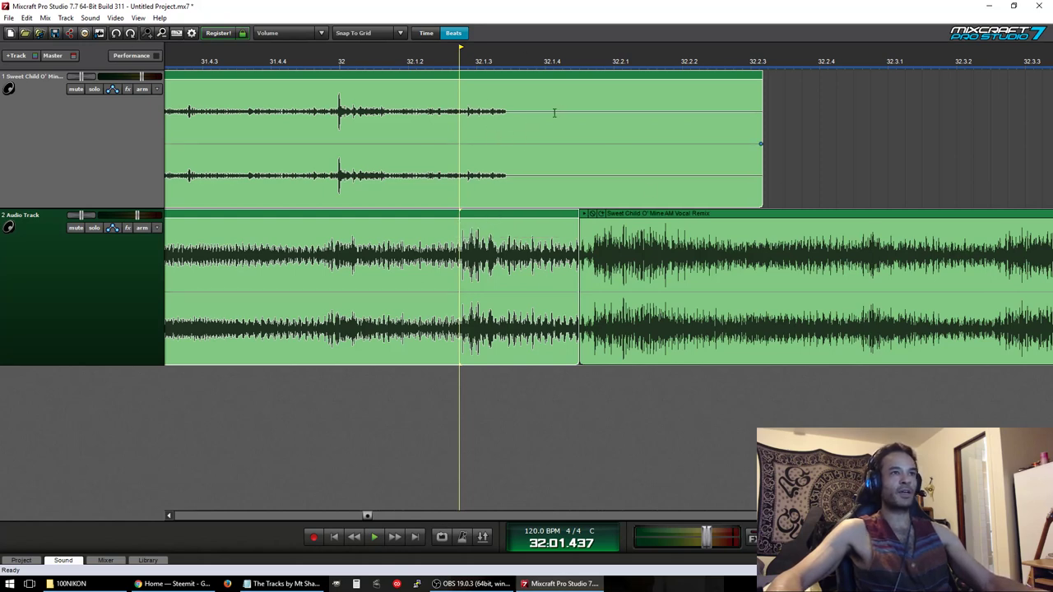
right_click(460, 89)
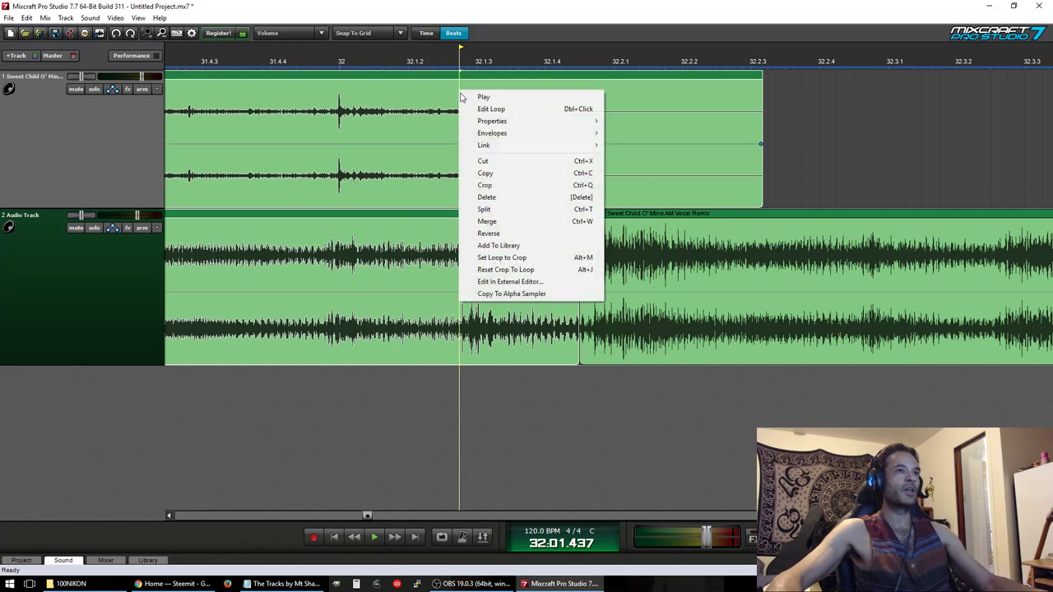
click(492, 209)
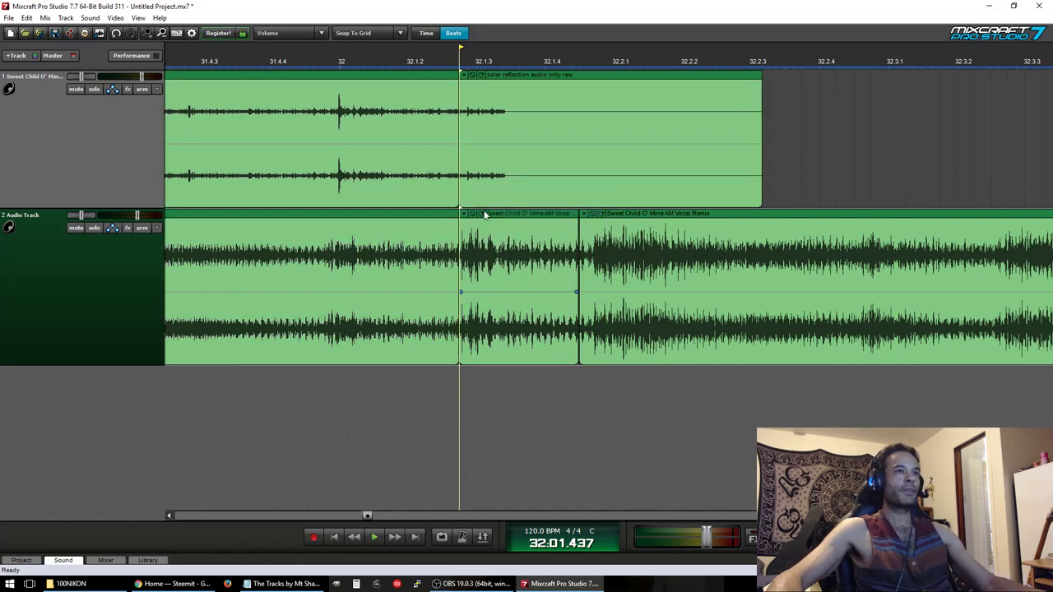
click(421, 217)
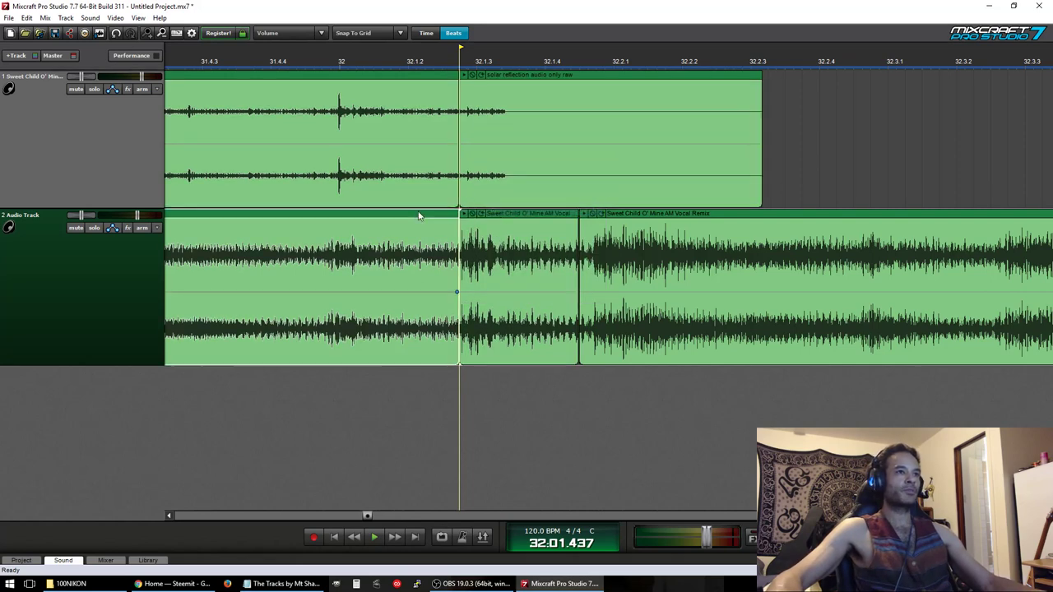
click(528, 217)
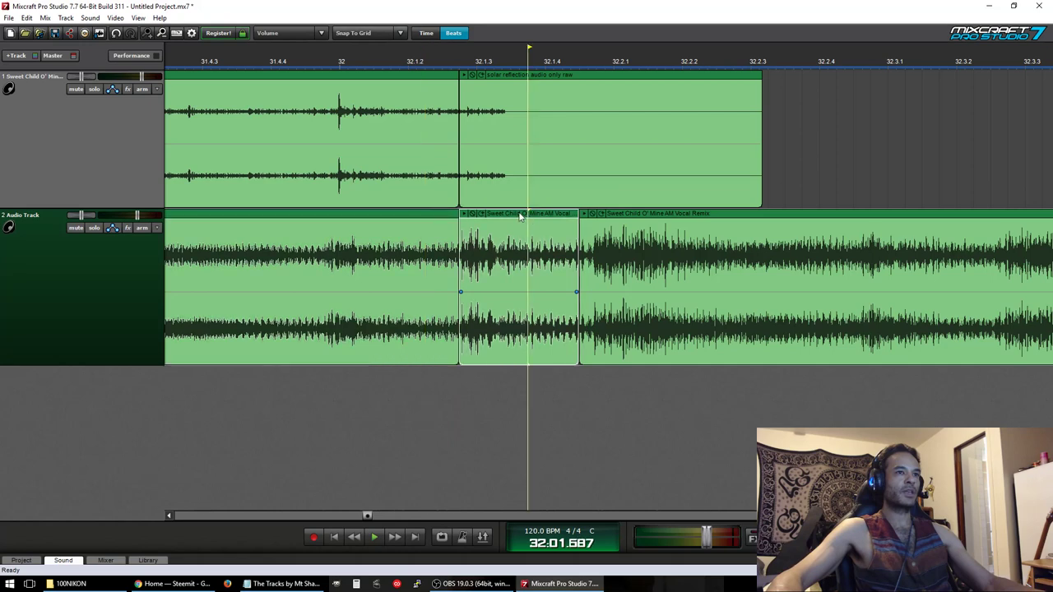
click(441, 216)
key(ctrl+z)
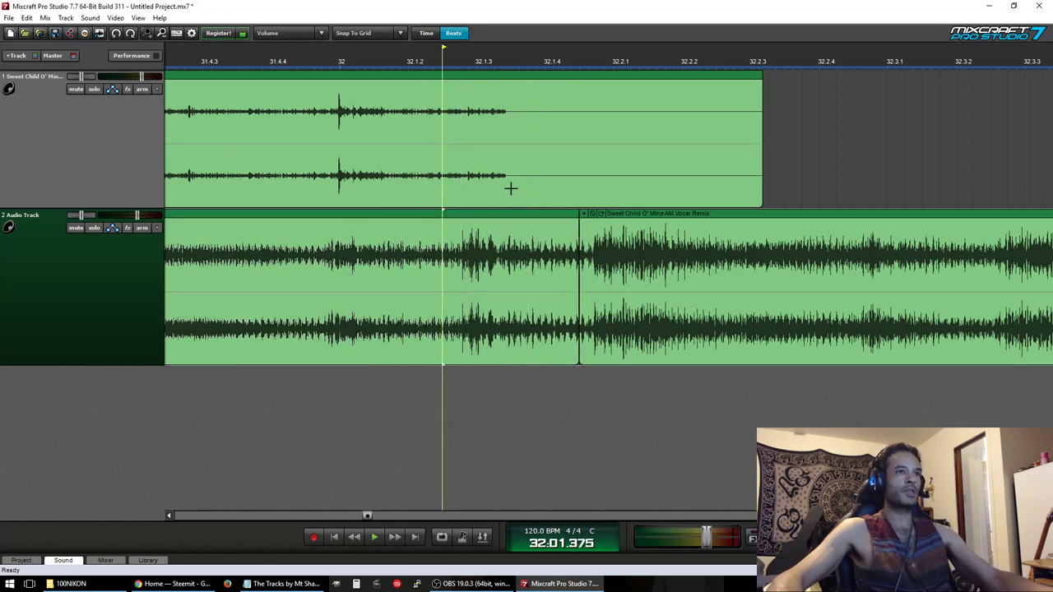
- Delete the portion of the vocal remix clip that follows the split on track 2
click(804, 216)
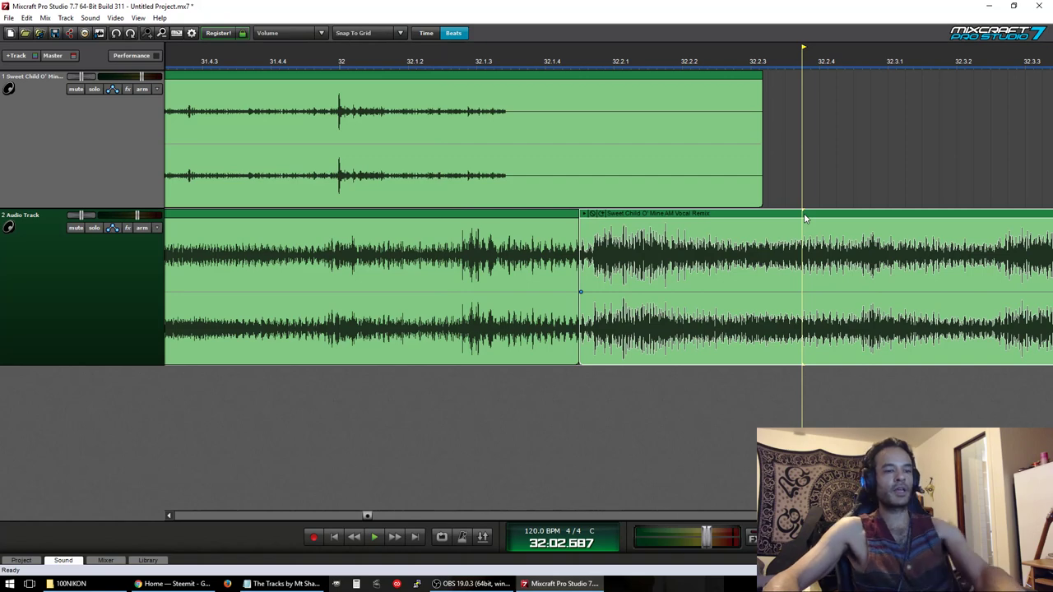
key(Delete)
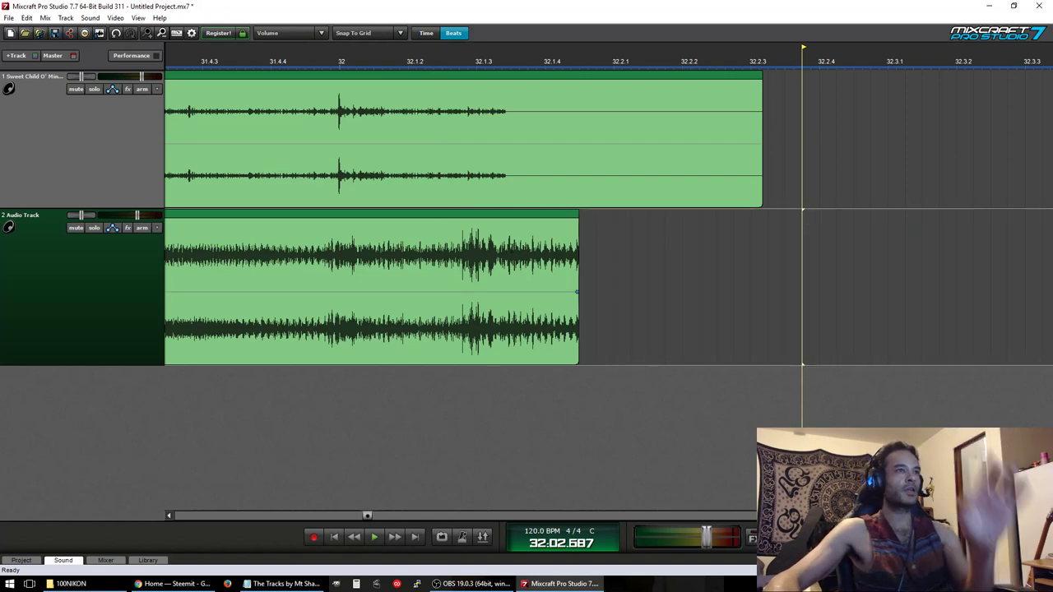
- Compare the full length and the end points of the solar reflection clip and the trimmed vocal remix clip
scroll(489, 199, down, 3)
scroll(489, 200, down, 10)
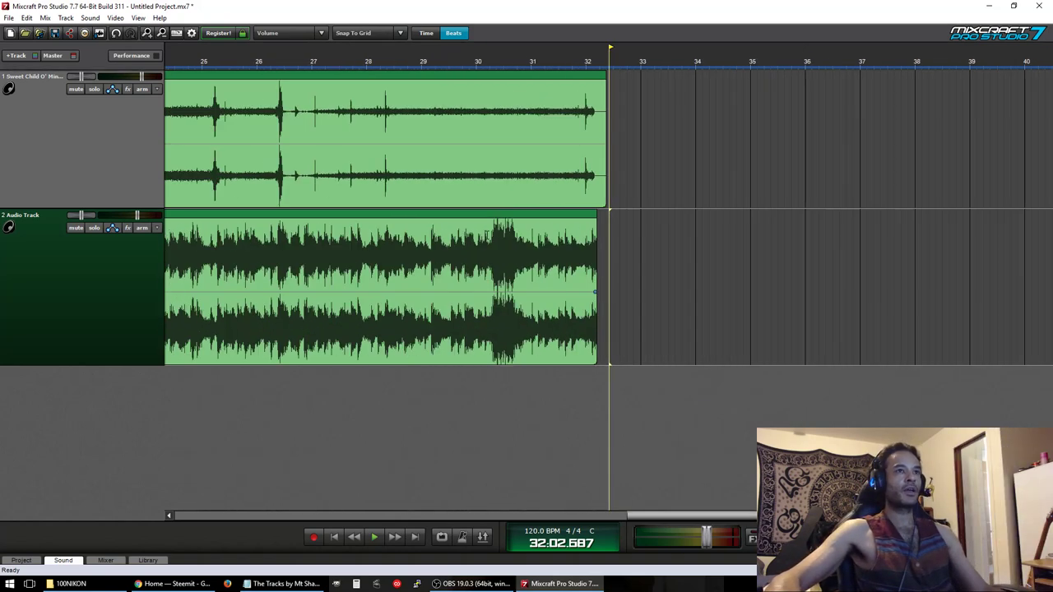
scroll(426, 503, up, 6)
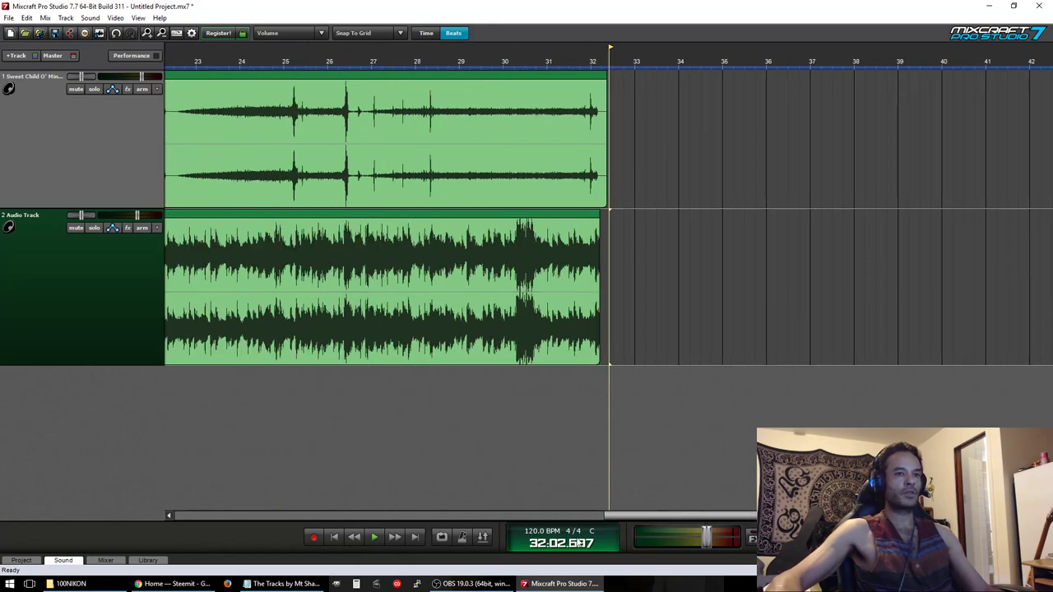
drag(697, 516, 185, 514)
scroll(247, 254, down, 3)
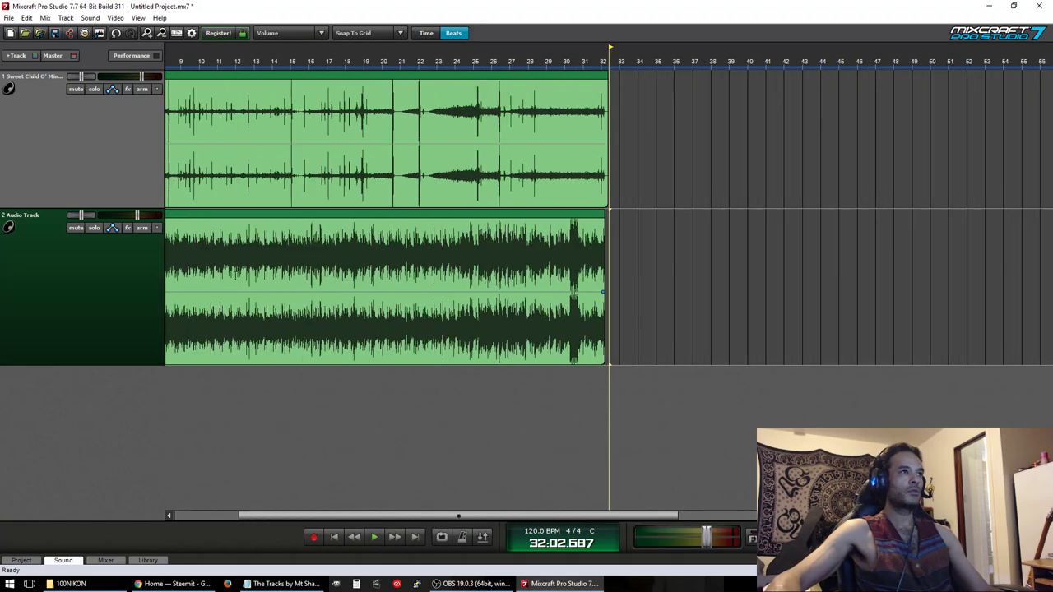
scroll(288, 520, up, 2)
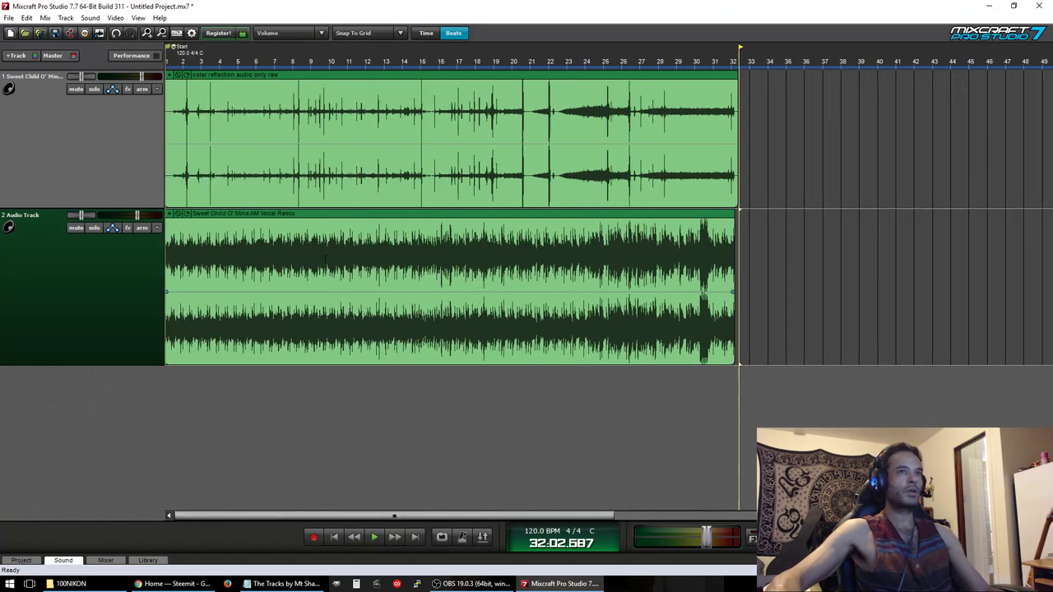
scroll(460, 288, right, 3)
scroll(305, 288, up, 1)
scroll(306, 289, down, 1)
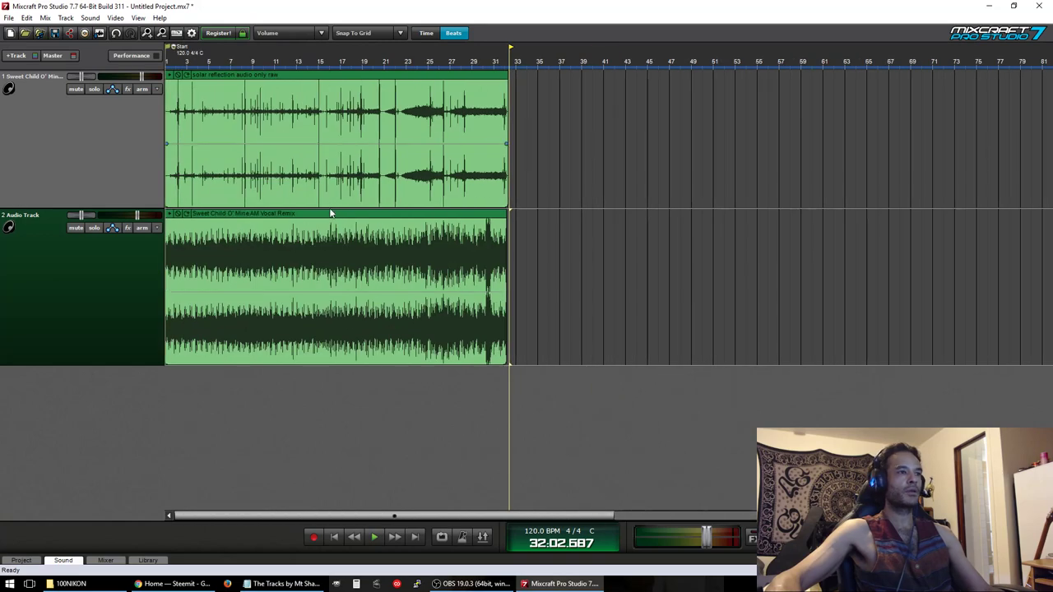
scroll(329, 215, up, 2)
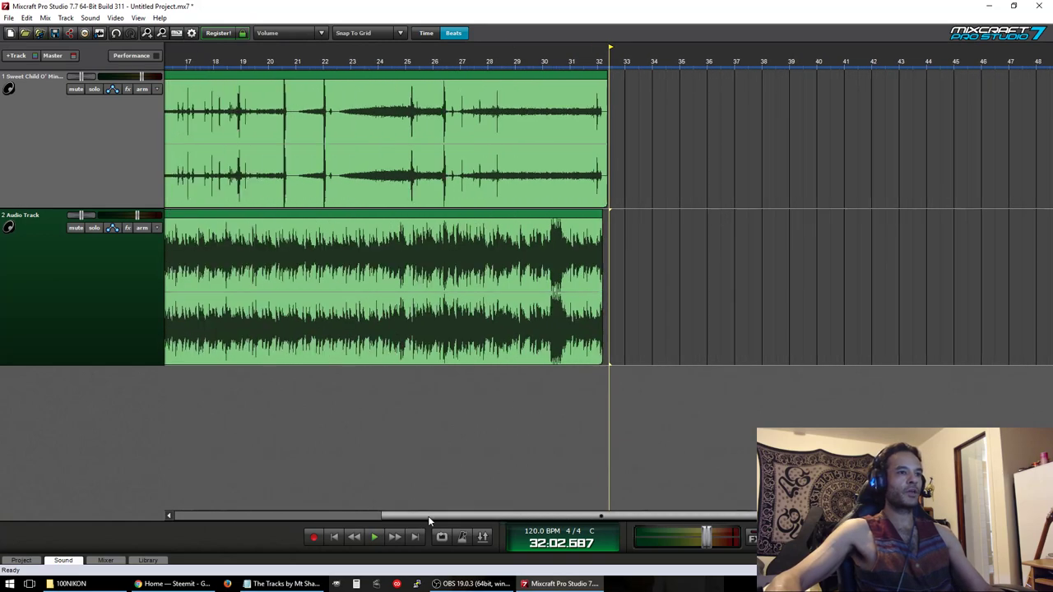
drag(428, 516, 150, 541)
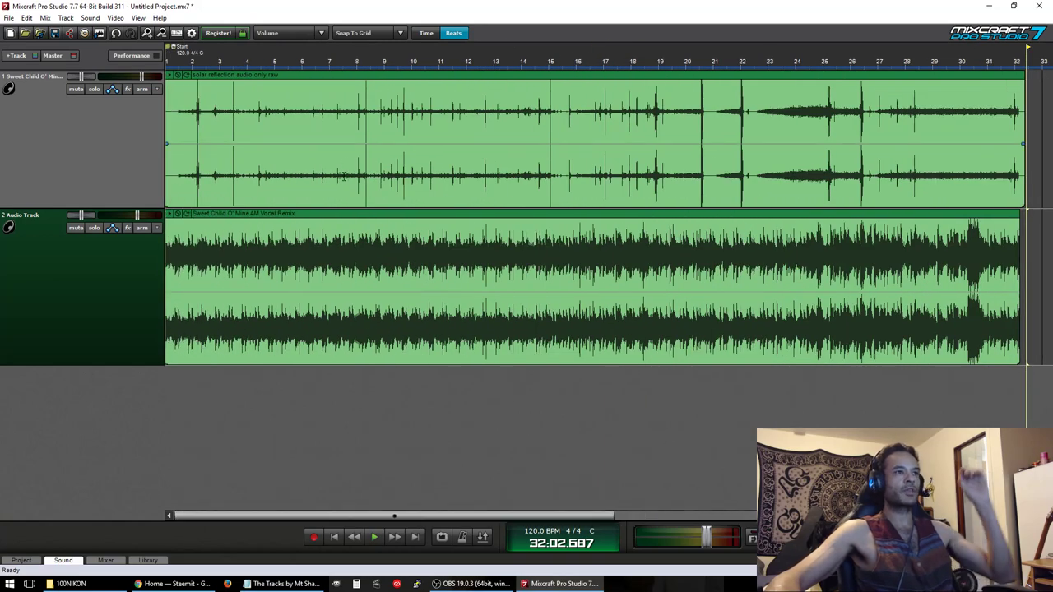
- Play back the two-track mix from the start, from bar 26 and from about bar 30.5
key(space)
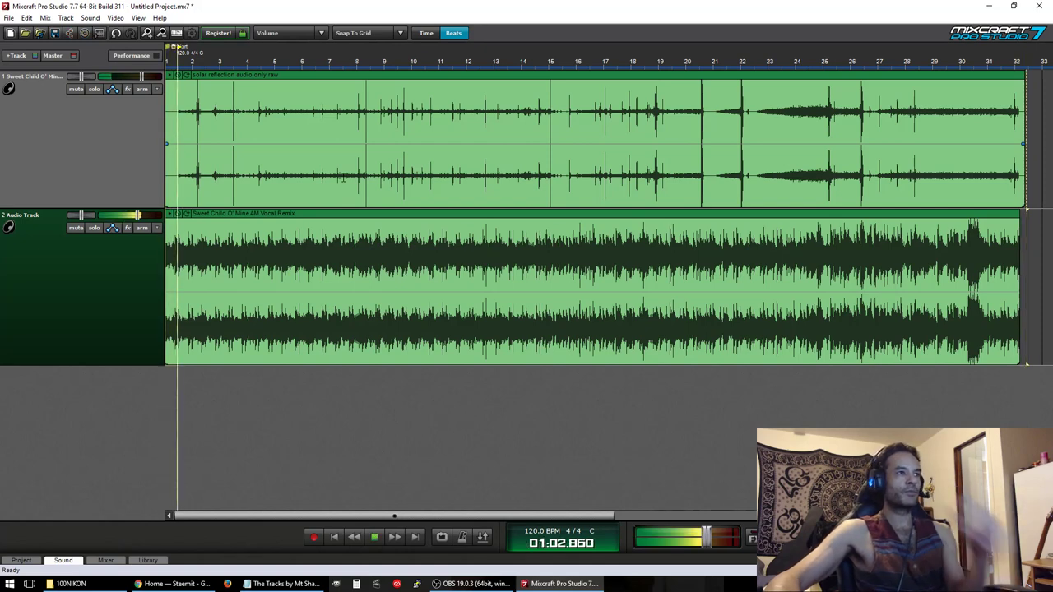
click(853, 54)
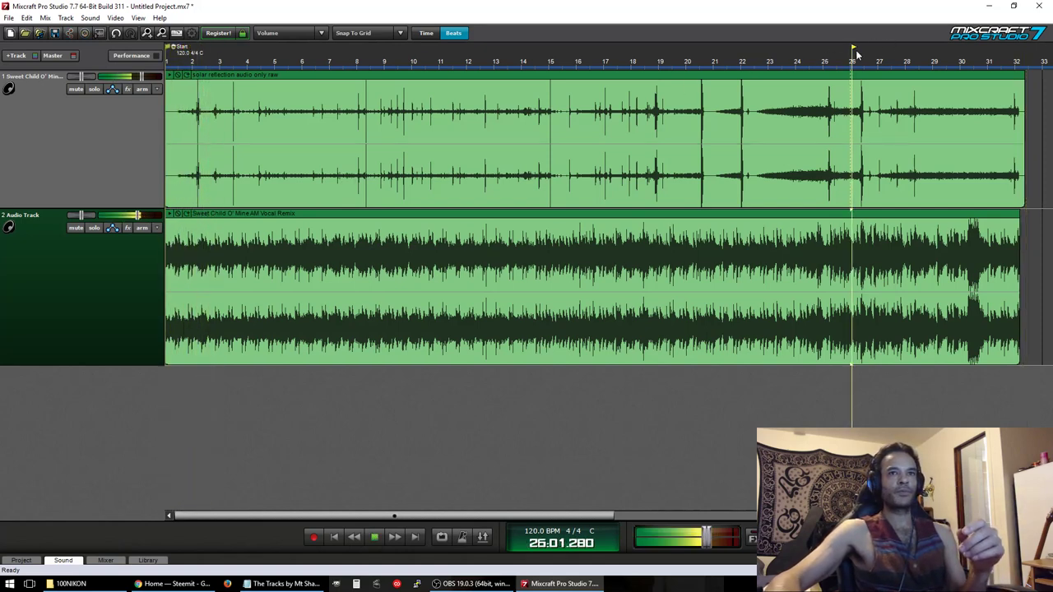
click(975, 55)
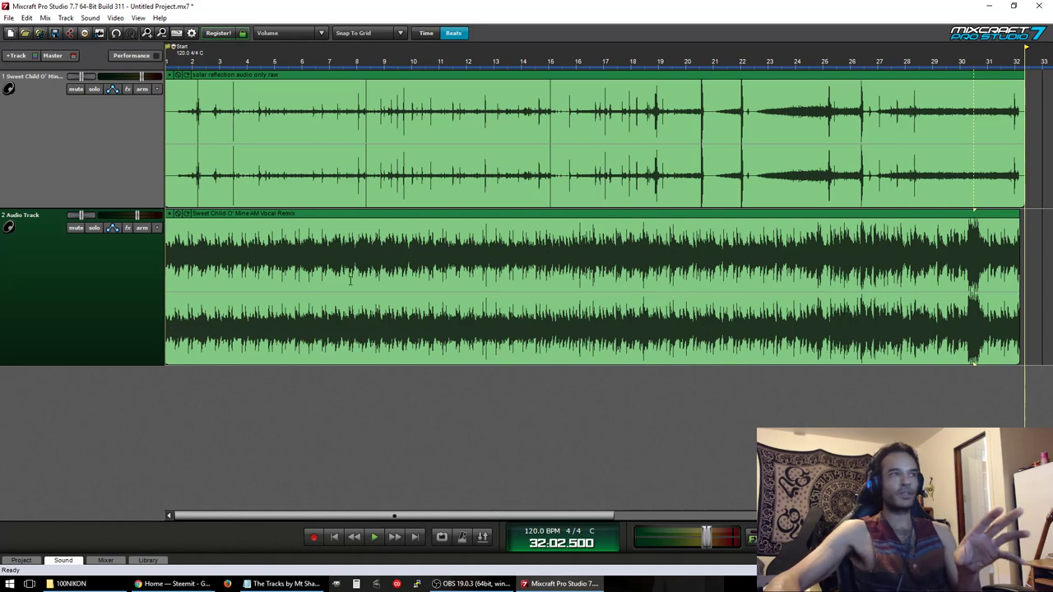
- Apply the "Mastering - CD Master 02" effect chain to track 1, which holds the solar reflection clip
click(128, 126)
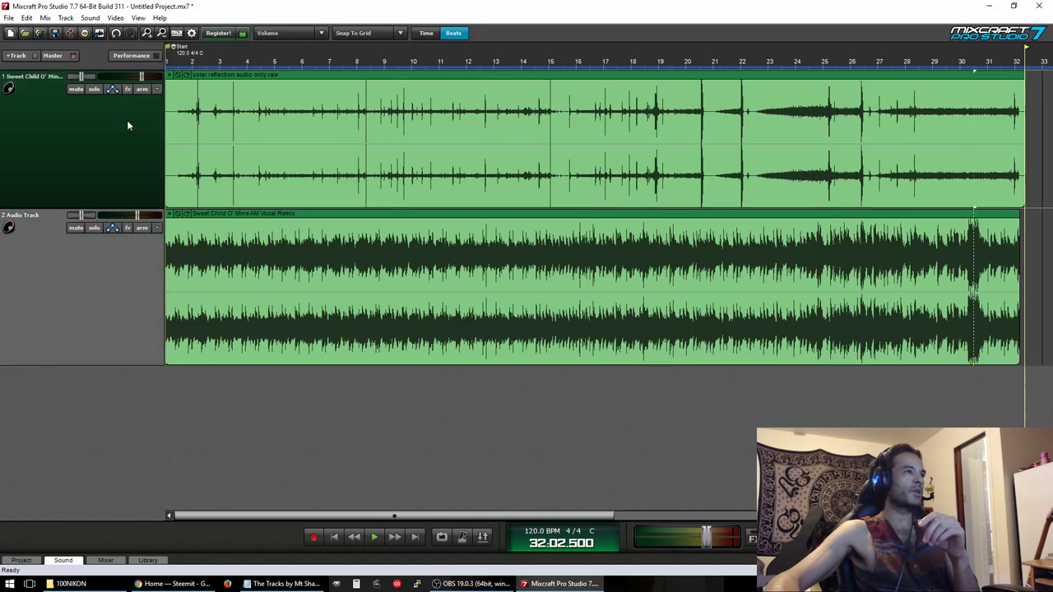
click(313, 71)
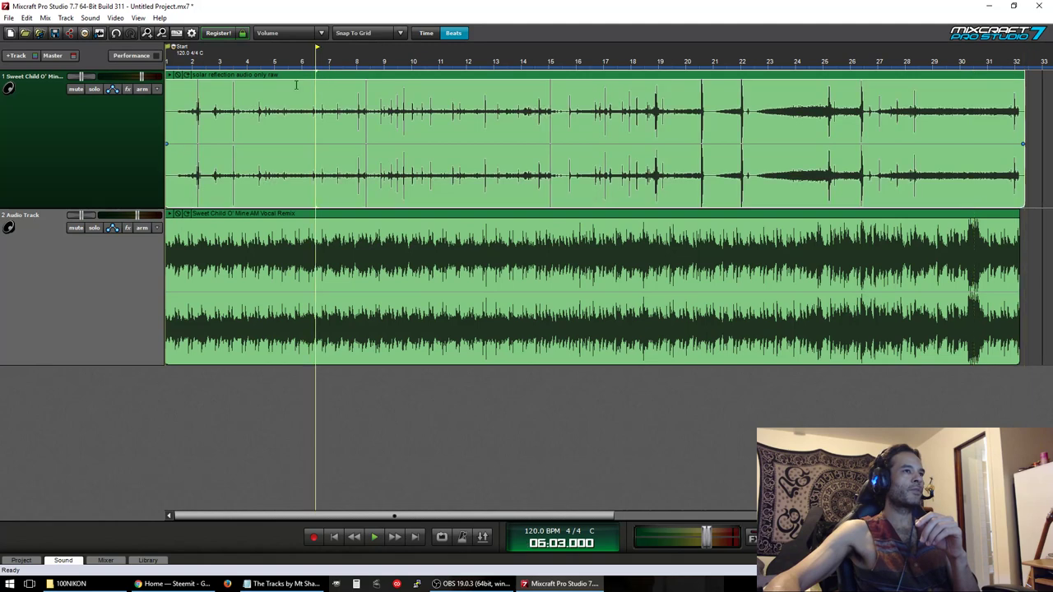
click(128, 88)
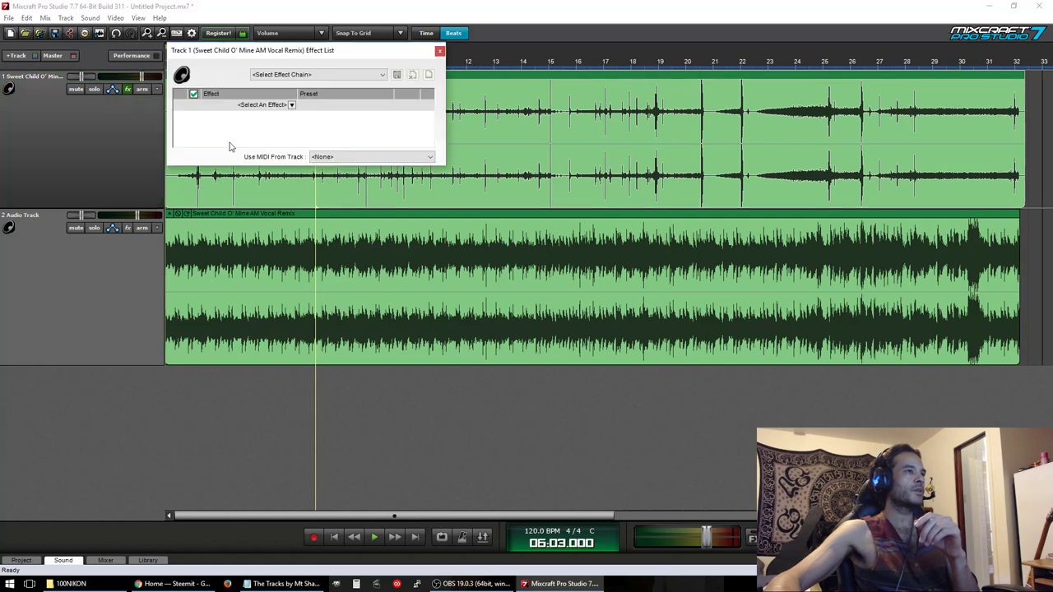
click(363, 75)
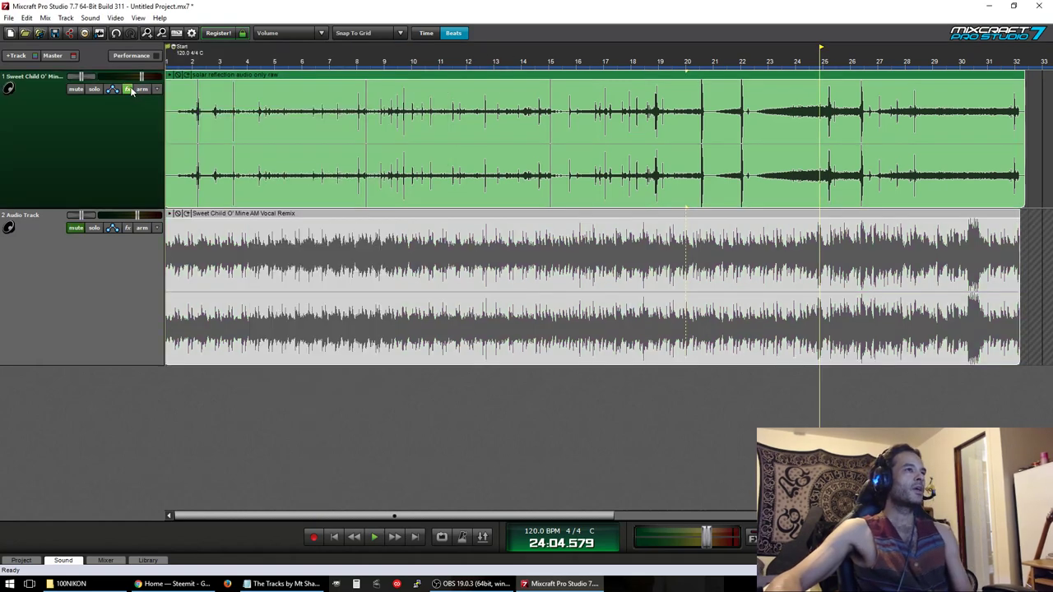
- Review the effect chain on track 1 and its enabled effects, and close the effect list
click(128, 90)
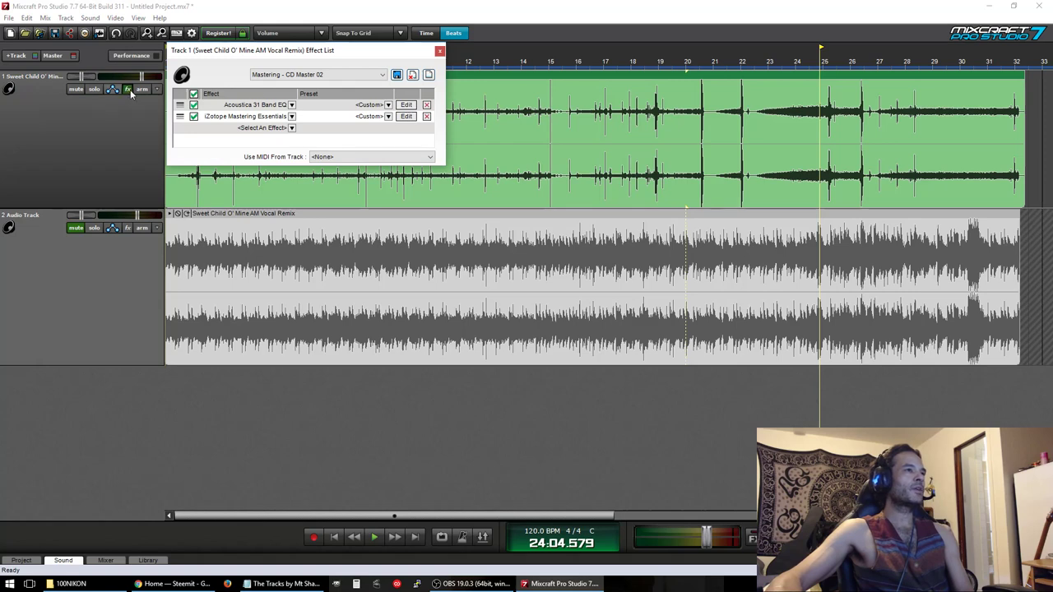
click(128, 89)
click(128, 90)
click(194, 94)
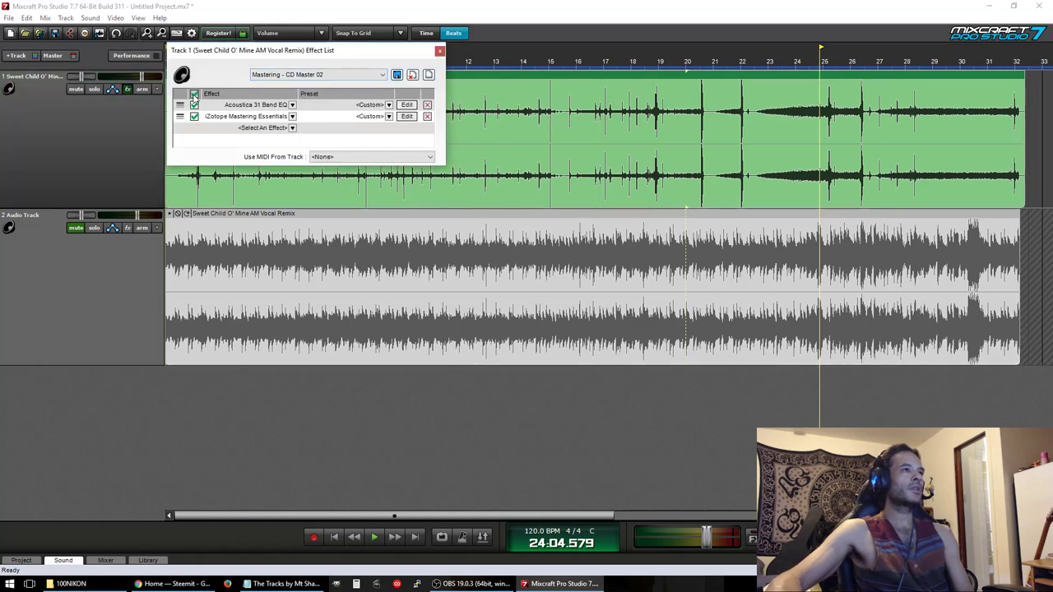
click(441, 52)
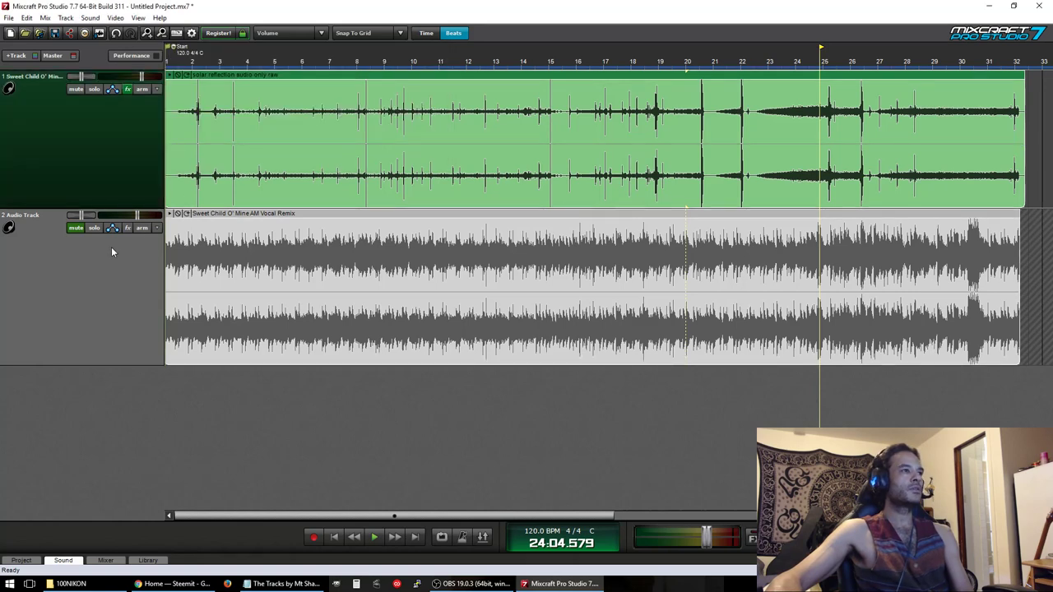
- Unmute the vocal remix on track 2 and return the playhead to the start of the project
click(75, 228)
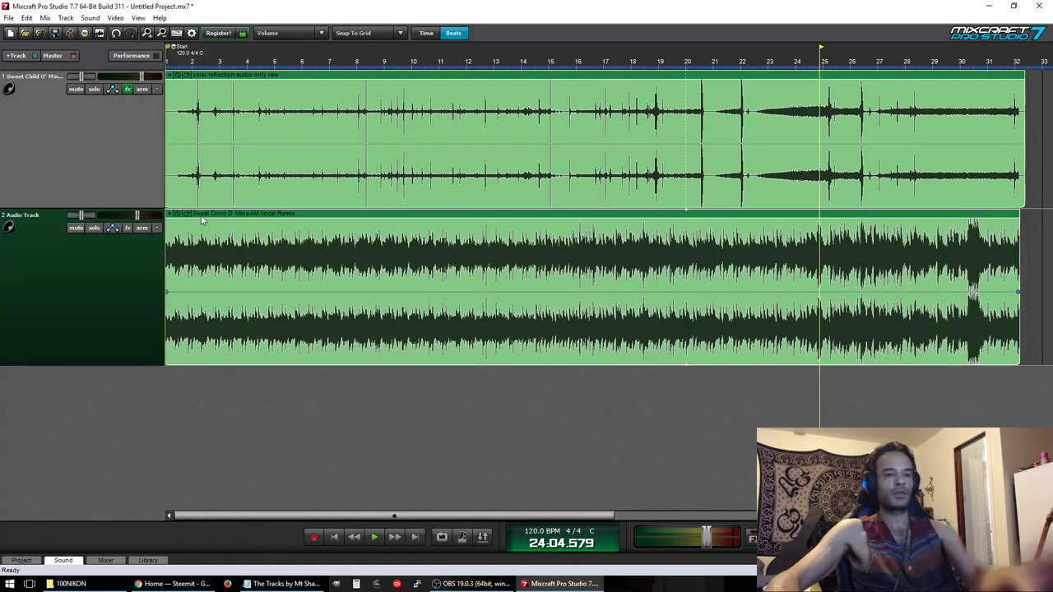
key(Home)
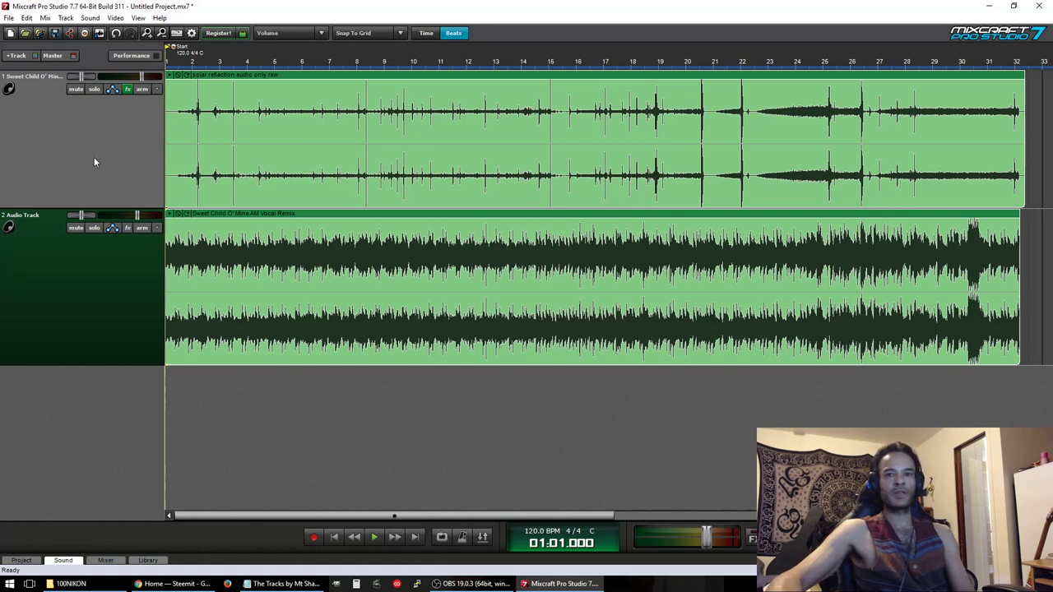
- Start mixing the project down to MP3 without saving the project changes
click(9, 17)
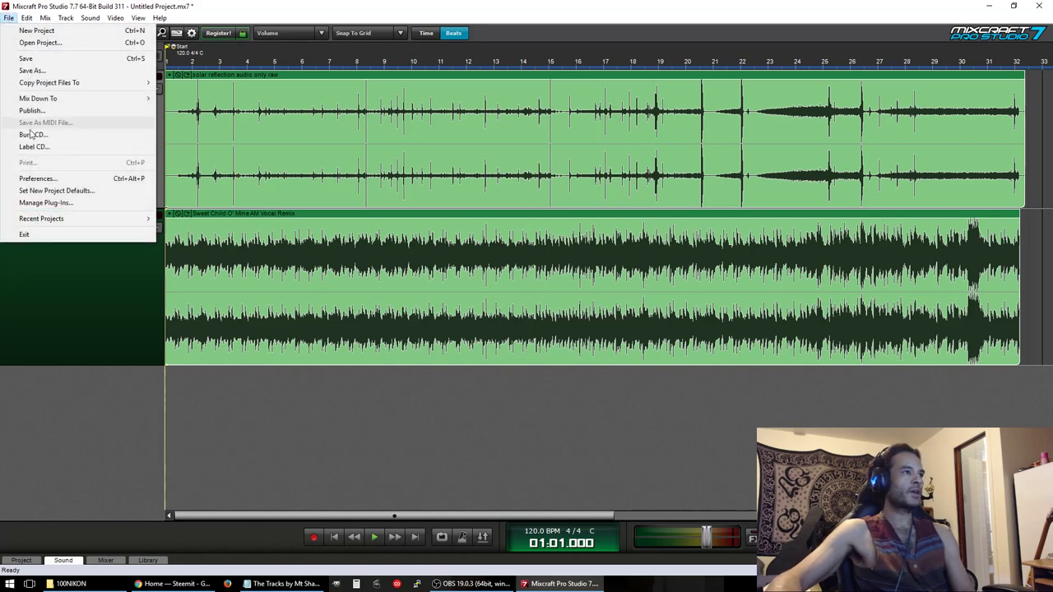
mouse_move(61, 98)
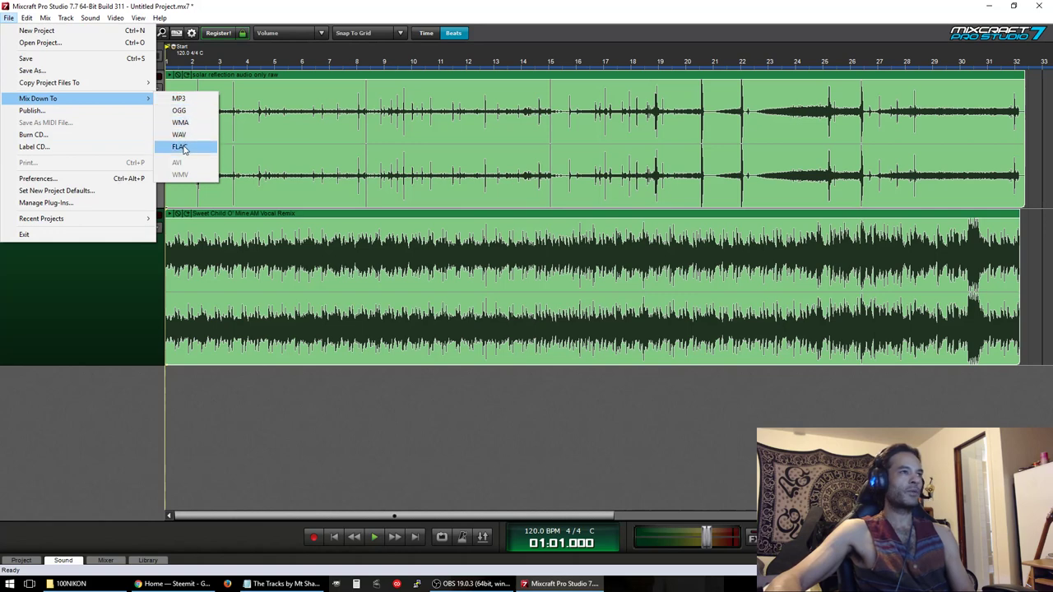
click(185, 100)
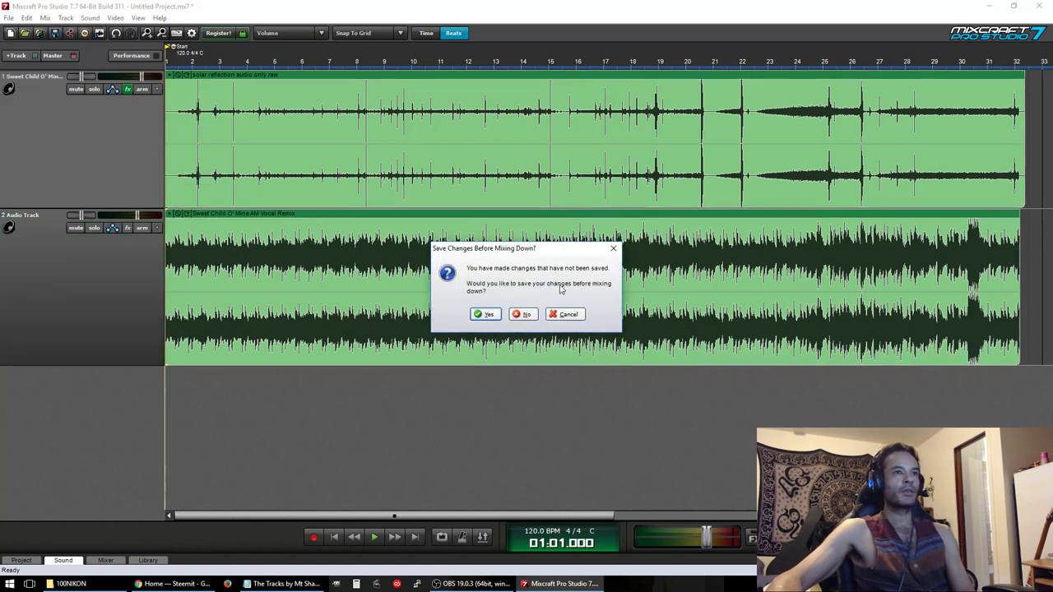
click(524, 315)
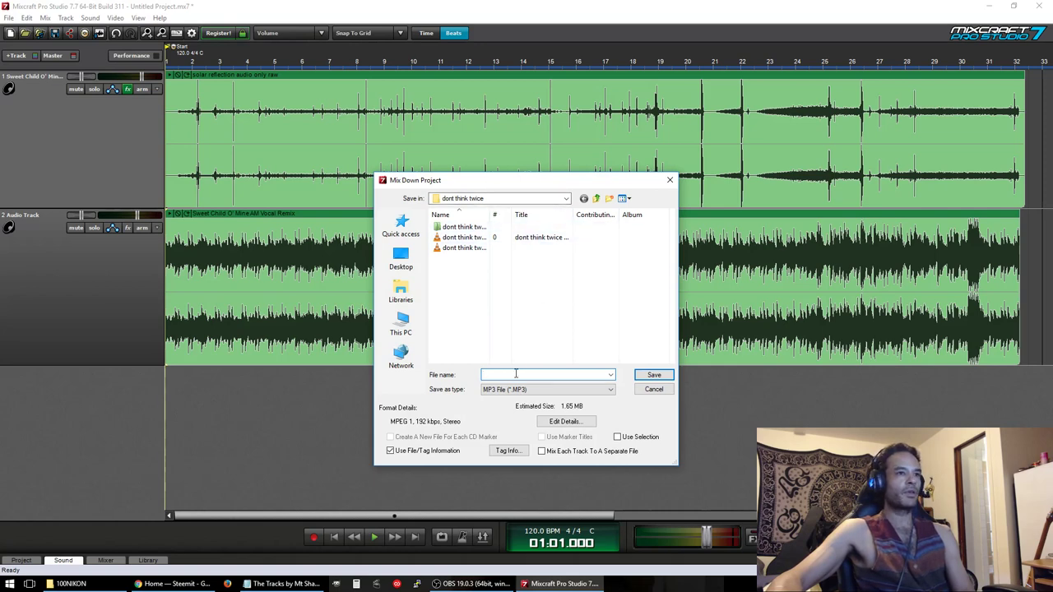
- Create a folder named "solar reflection" inside the Captures folder for the mixdown
click(596, 198)
scroll(576, 325, down, 5)
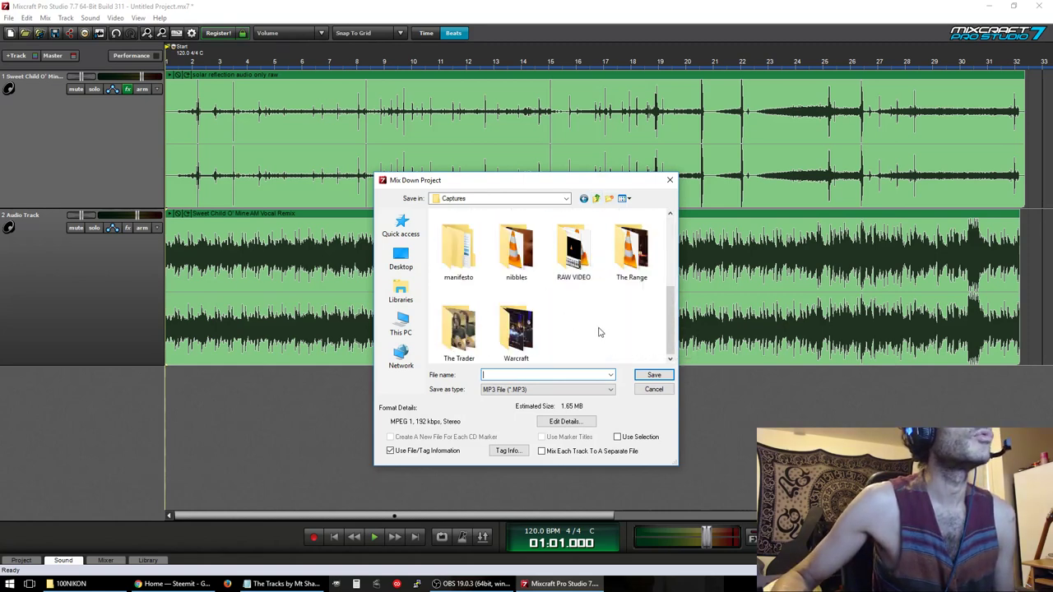
click(610, 198)
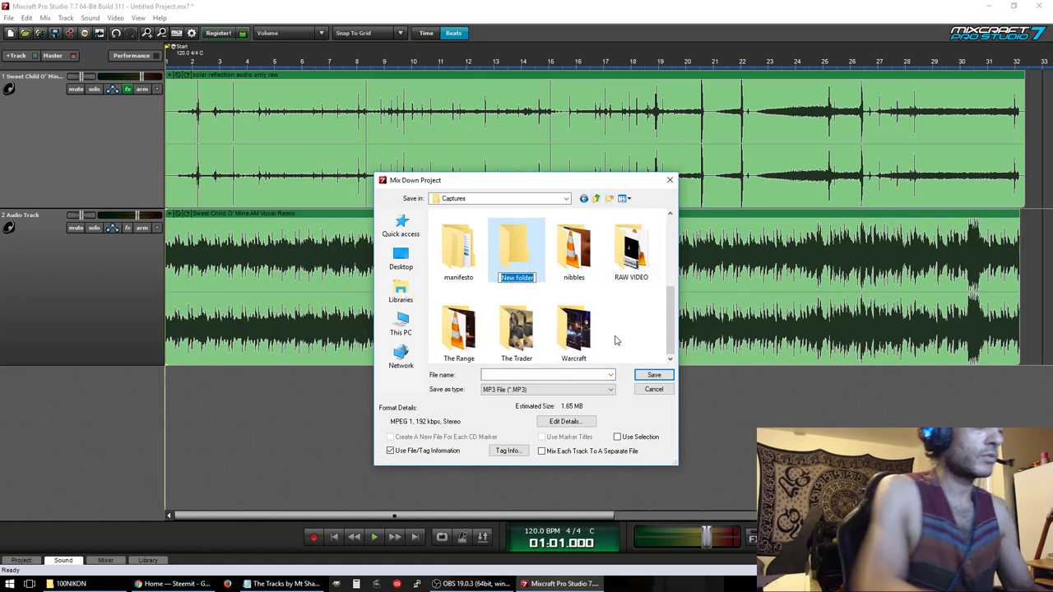
text(solar)
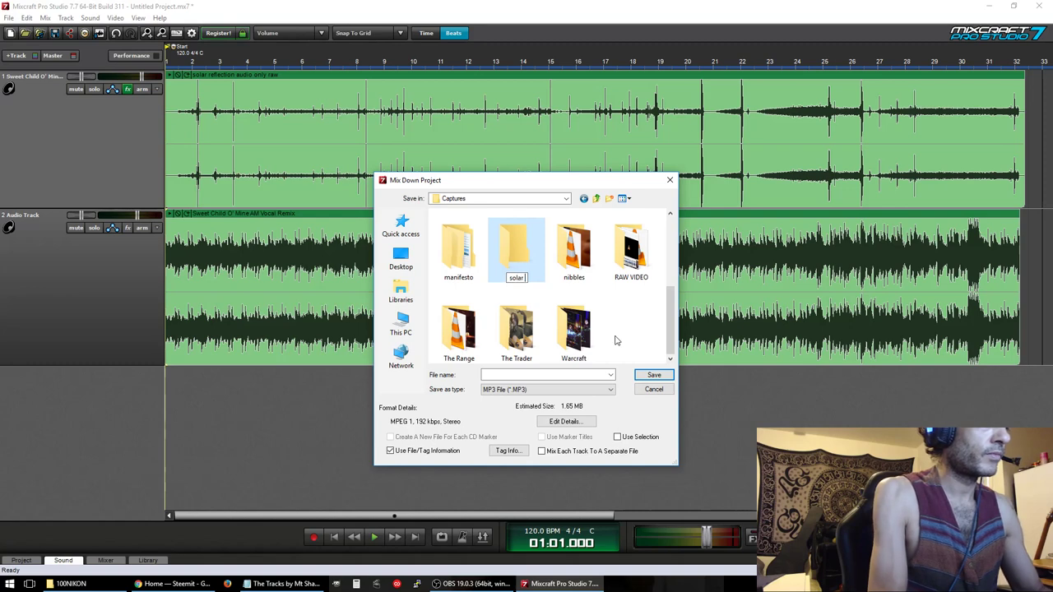
text( reflection)
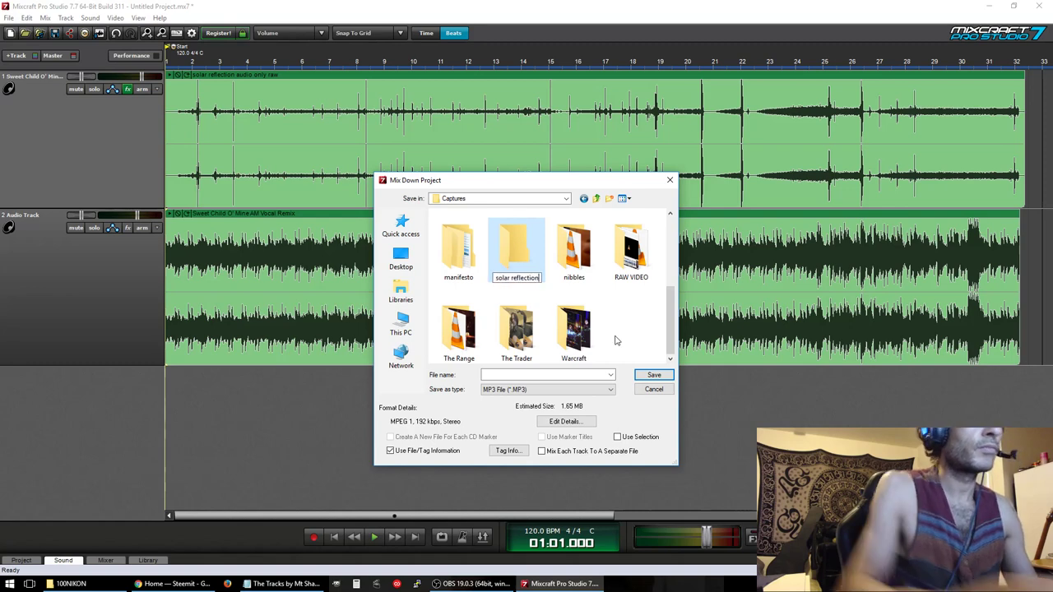
key(Return)
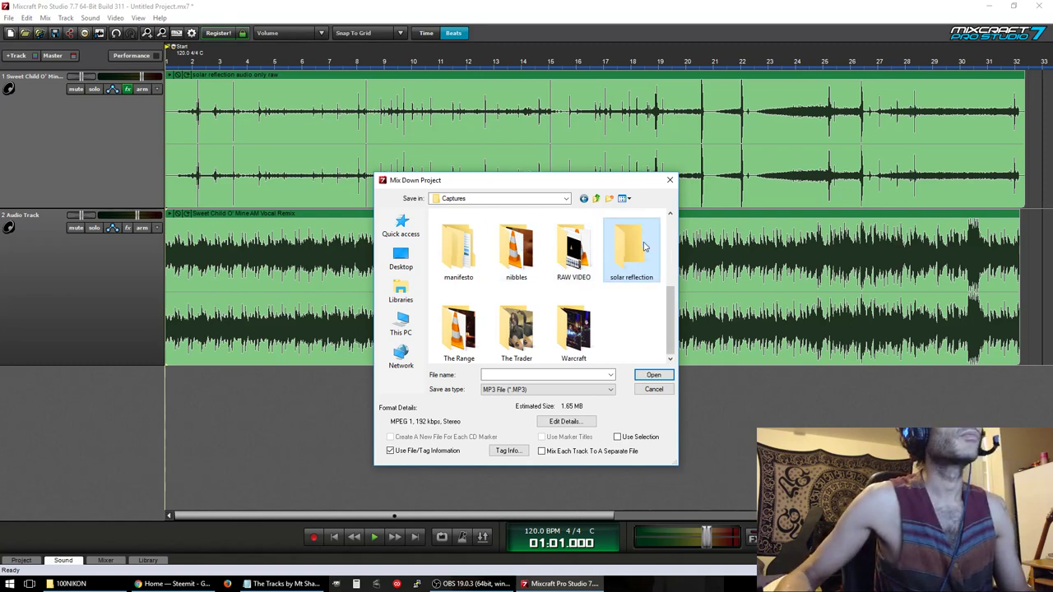
- Save the MP3 mixdown in the solar reflection folder as "solar reflection audio mix 1"
key(Return)
click(550, 375)
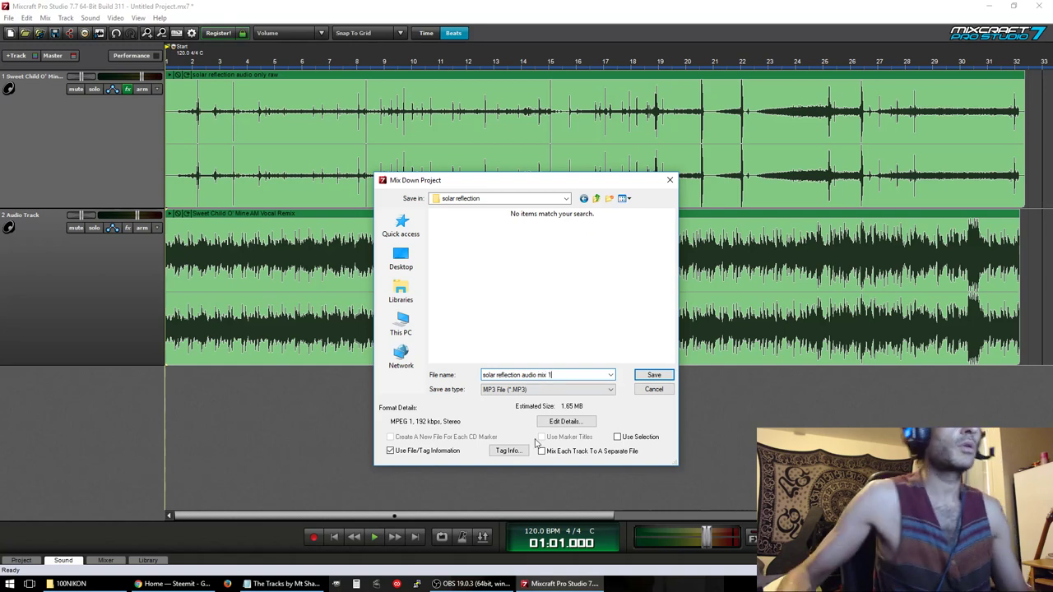
click(654, 376)
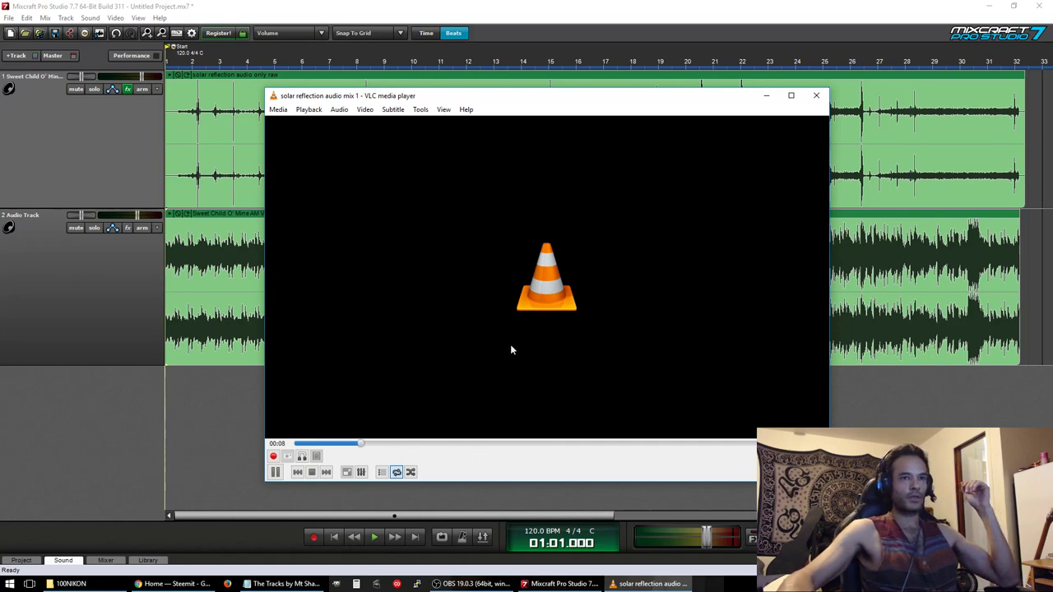
- Stop the preview of the exported mix in VLC media player and close the player
click(325, 476)
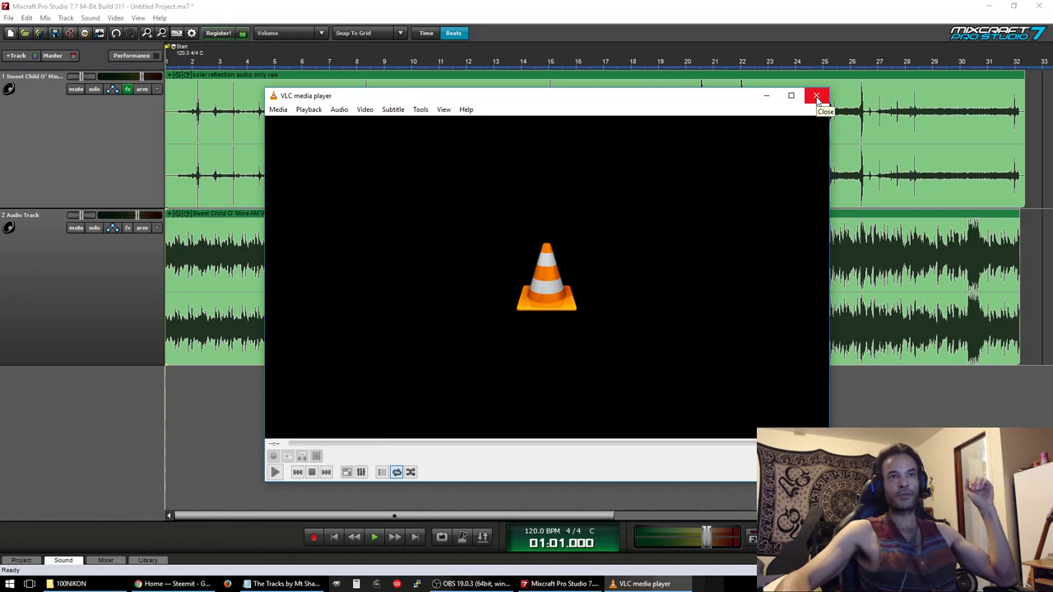
click(817, 96)
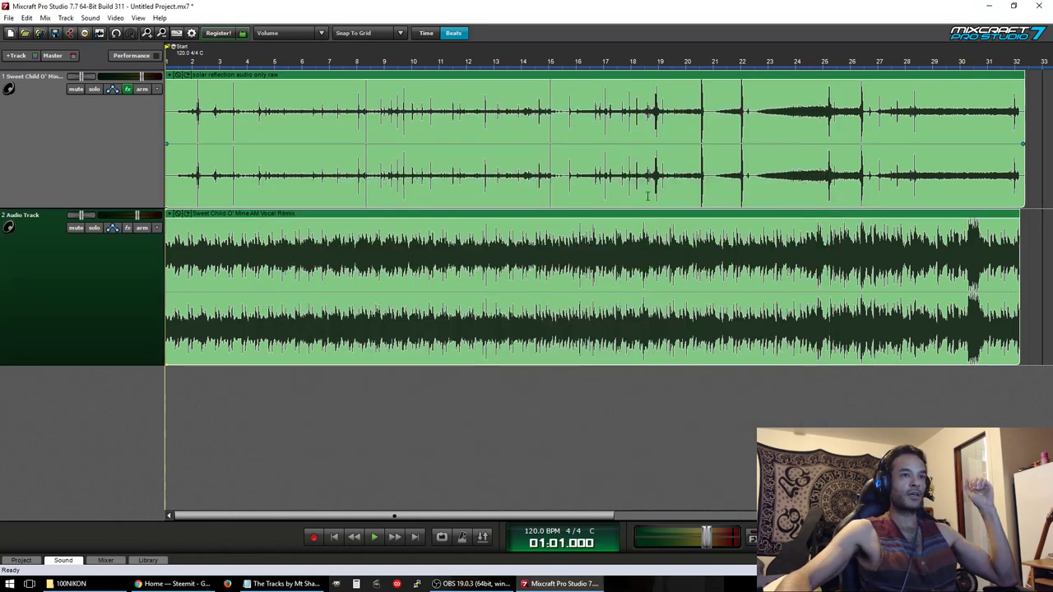
- Open Avidemux and view its version information and licence text
click(377, 584)
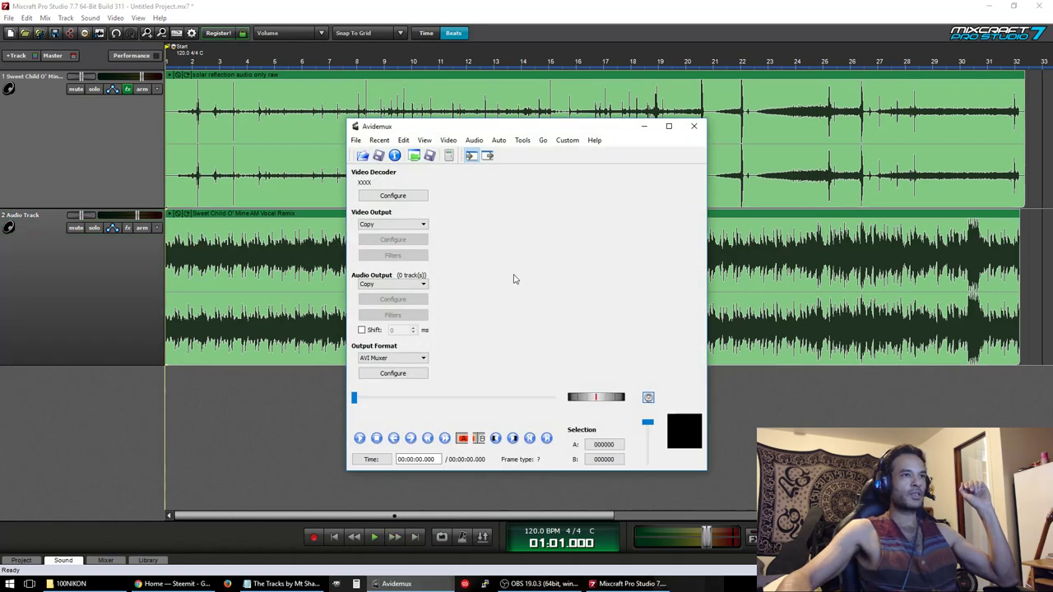
click(593, 142)
click(615, 198)
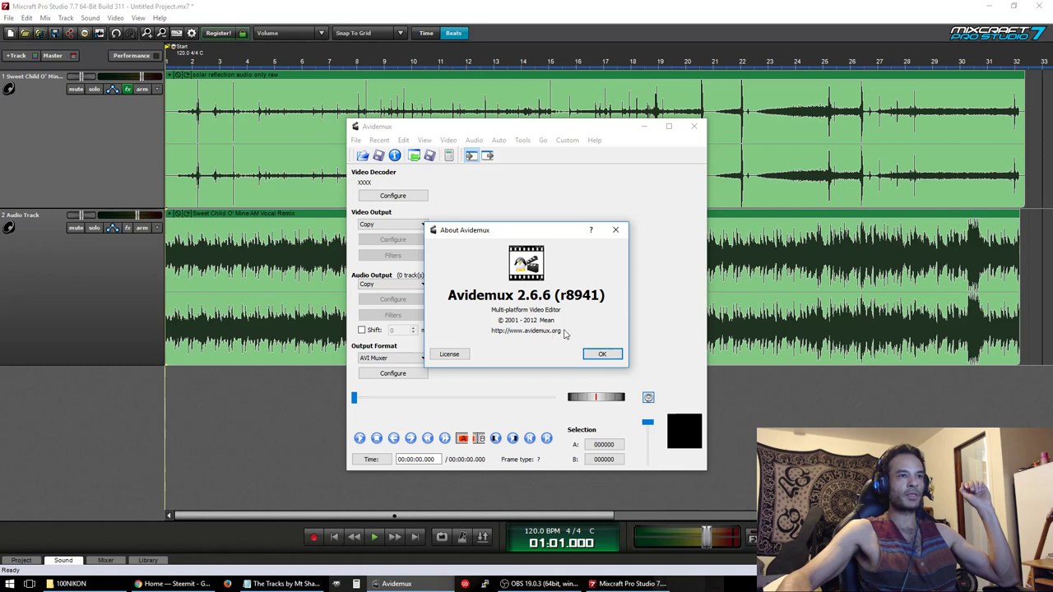
click(449, 354)
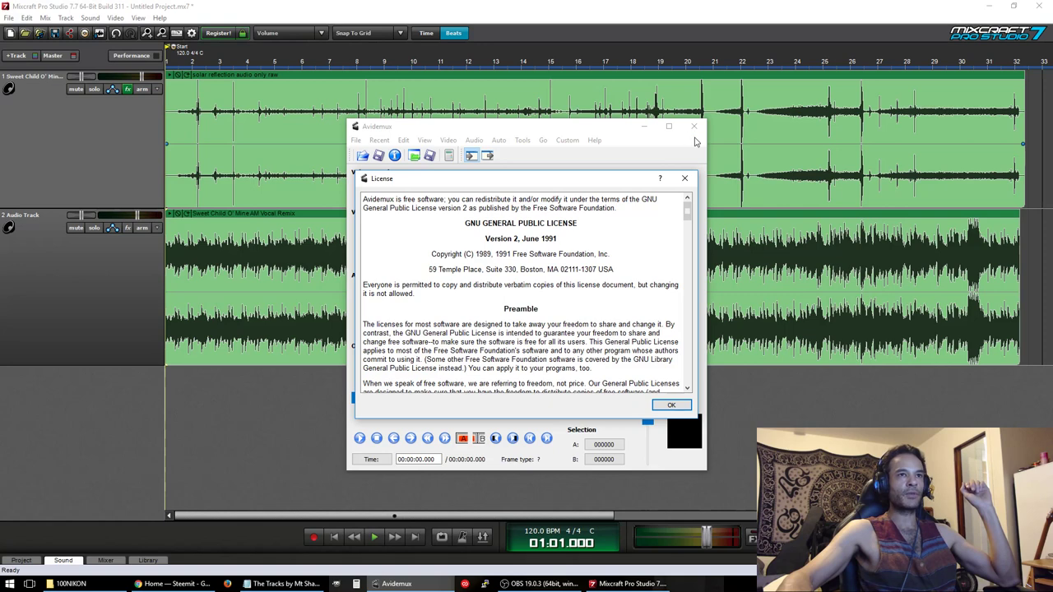
- Close the licence and version information, load DSCN8476 from the 100NIKON folder into Avidemux and maximize its window
click(684, 177)
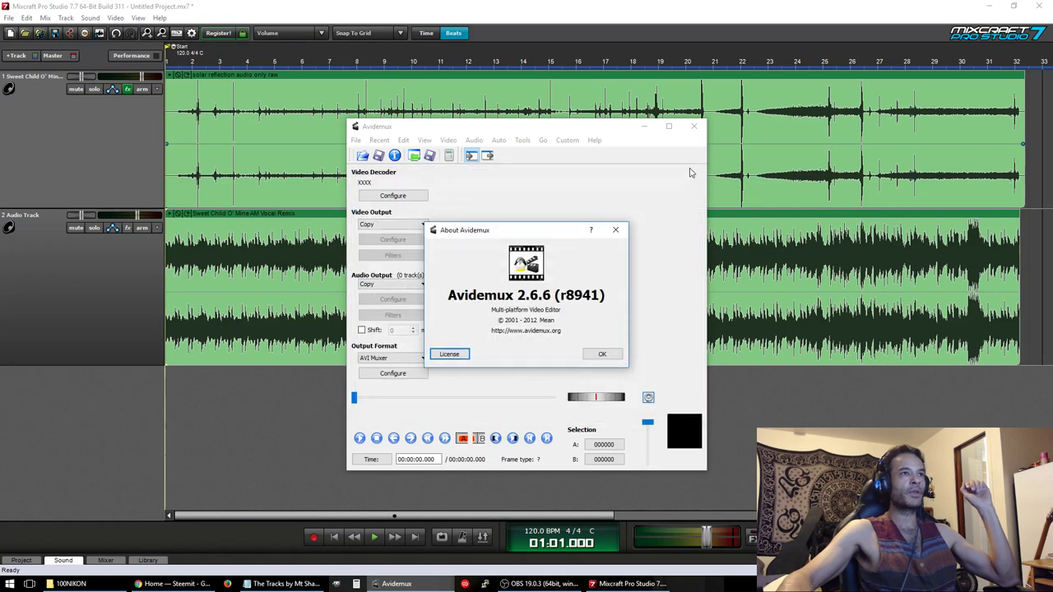
click(619, 233)
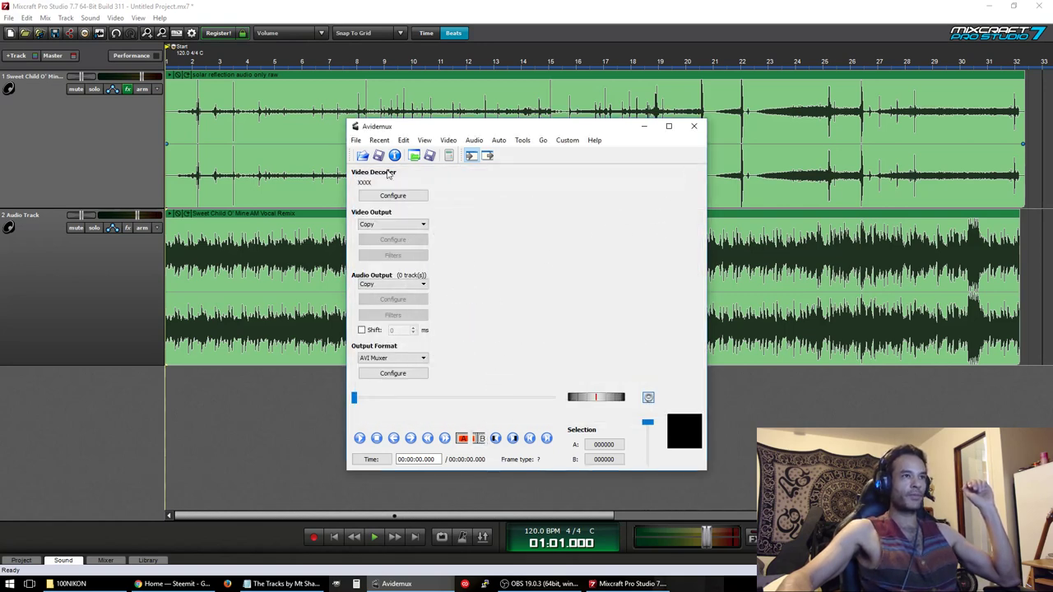
click(70, 583)
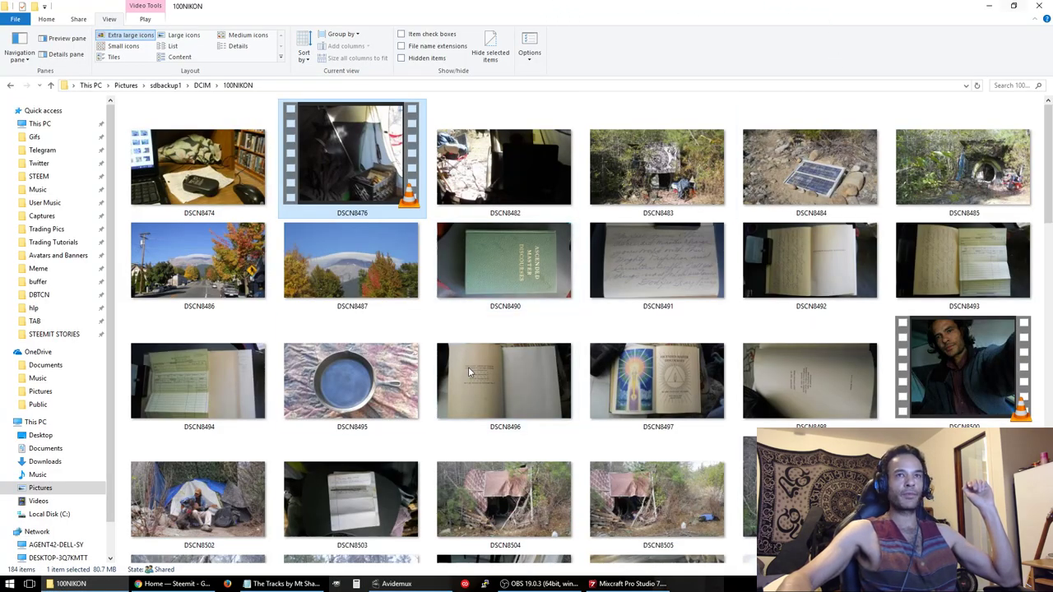
click(396, 584)
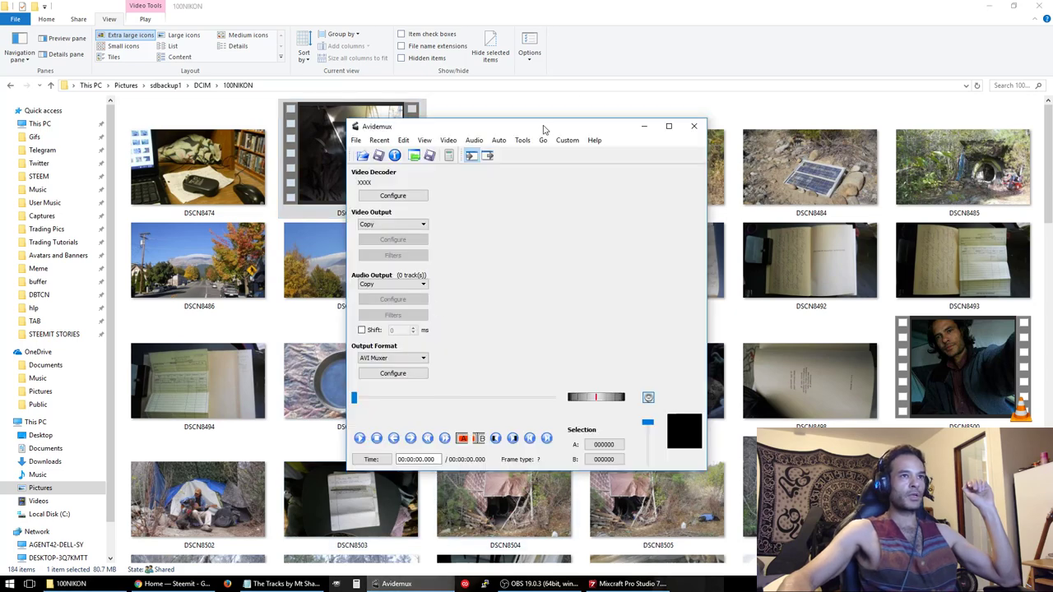
drag(543, 127, 772, 63)
drag(346, 154, 818, 186)
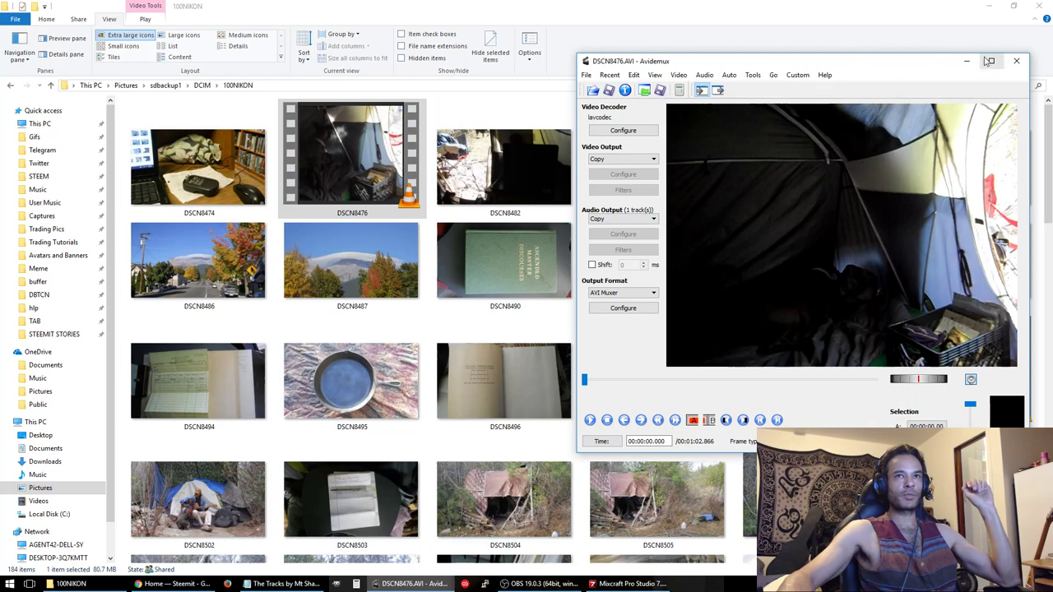
click(993, 63)
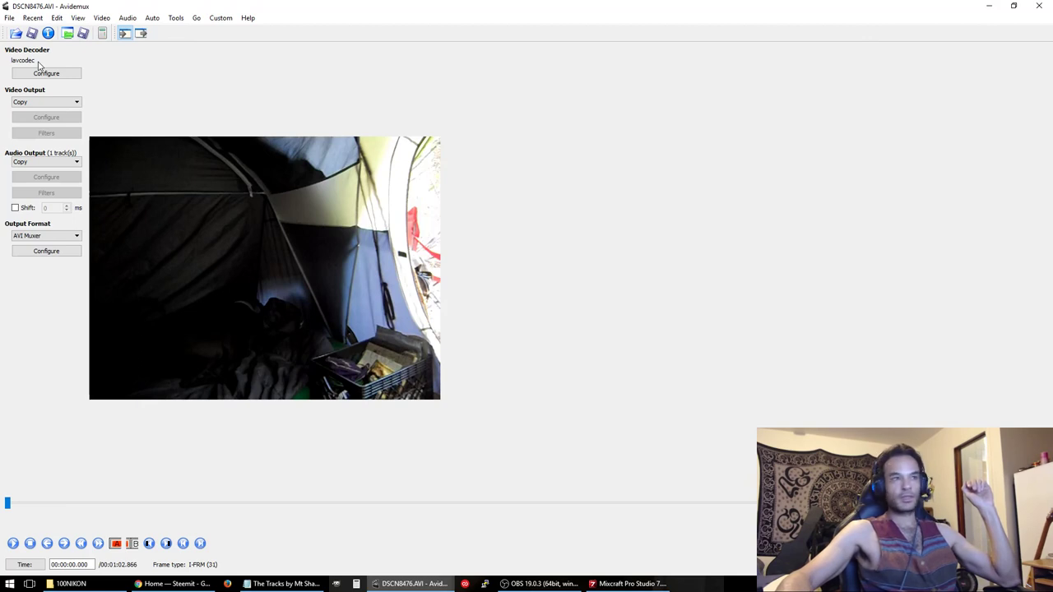
- Replace audio track 1 of the video with "solar reflection audio mix 1" from the solar reflection folder in Captures
click(123, 19)
click(151, 30)
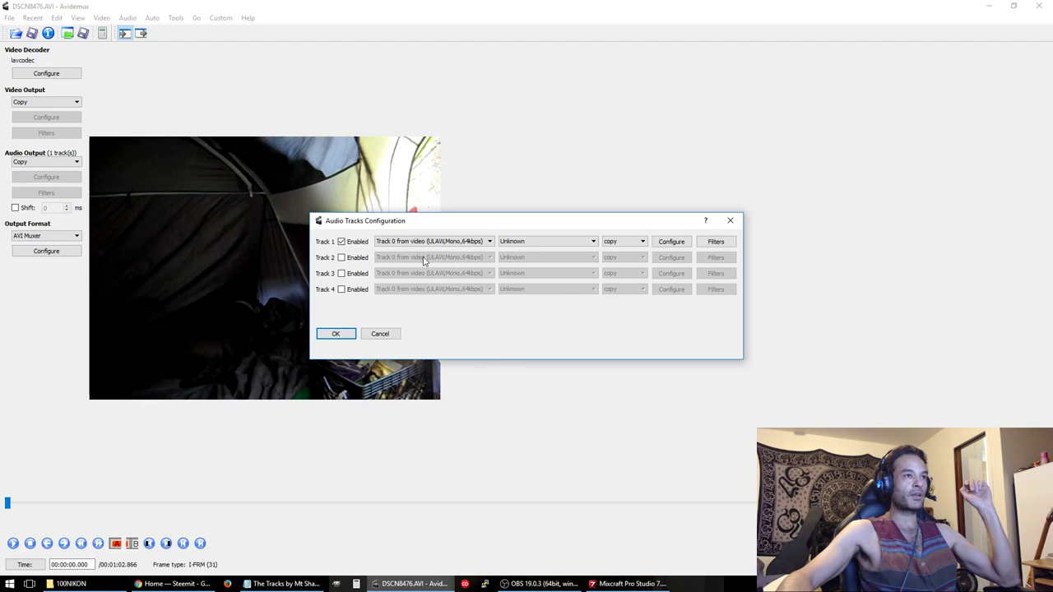
click(489, 242)
click(420, 260)
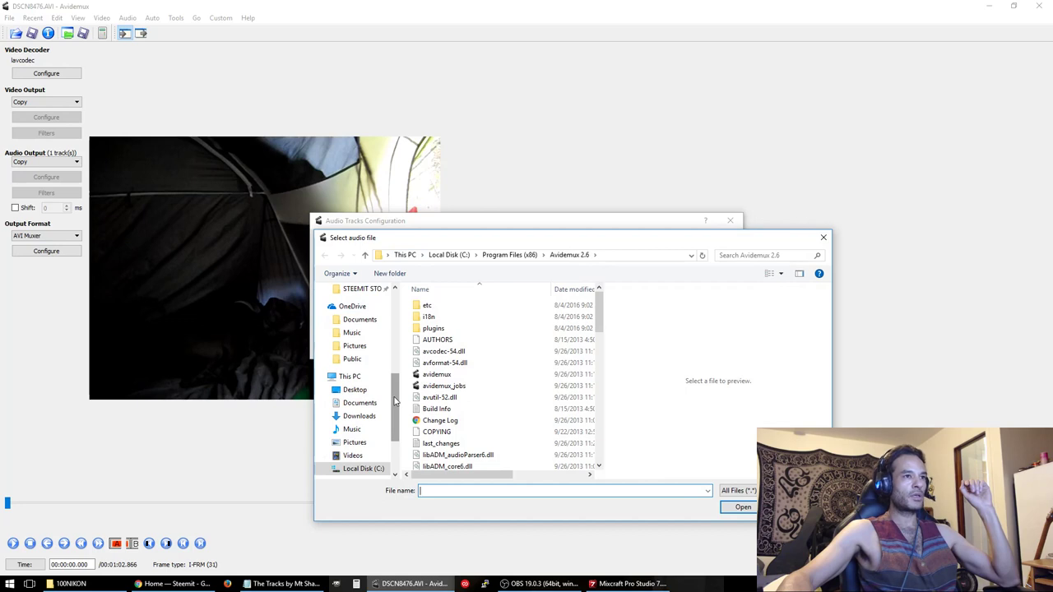
drag(395, 401, 394, 329)
click(357, 382)
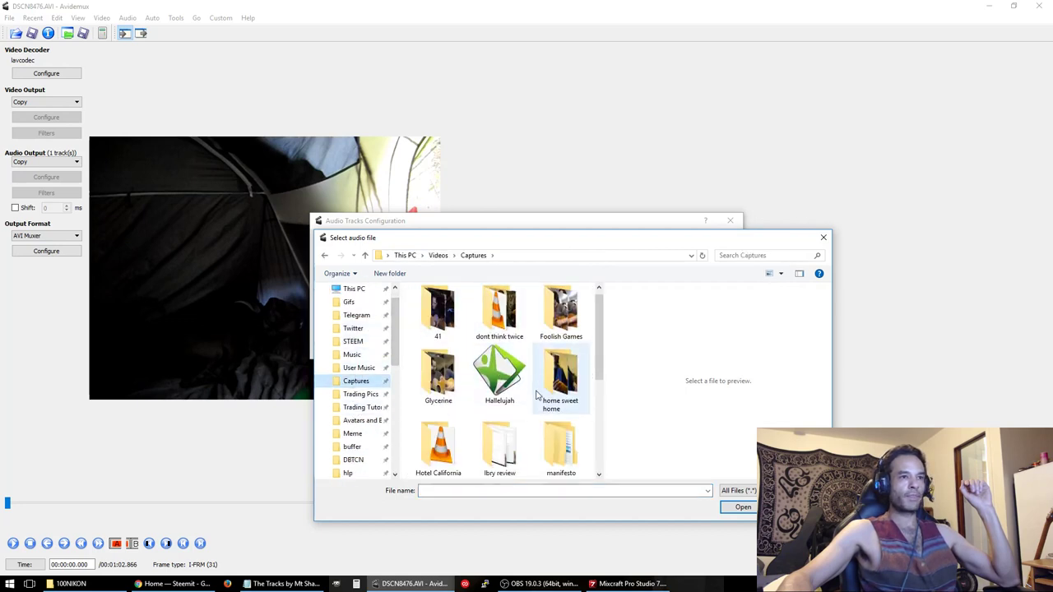
scroll(537, 395, down, 2)
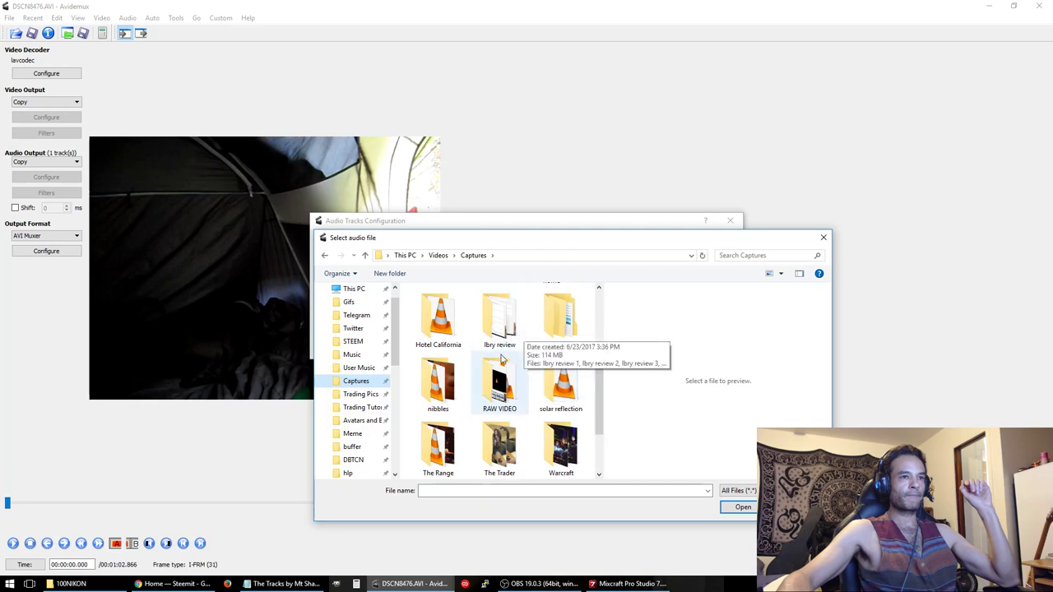
double_click(562, 385)
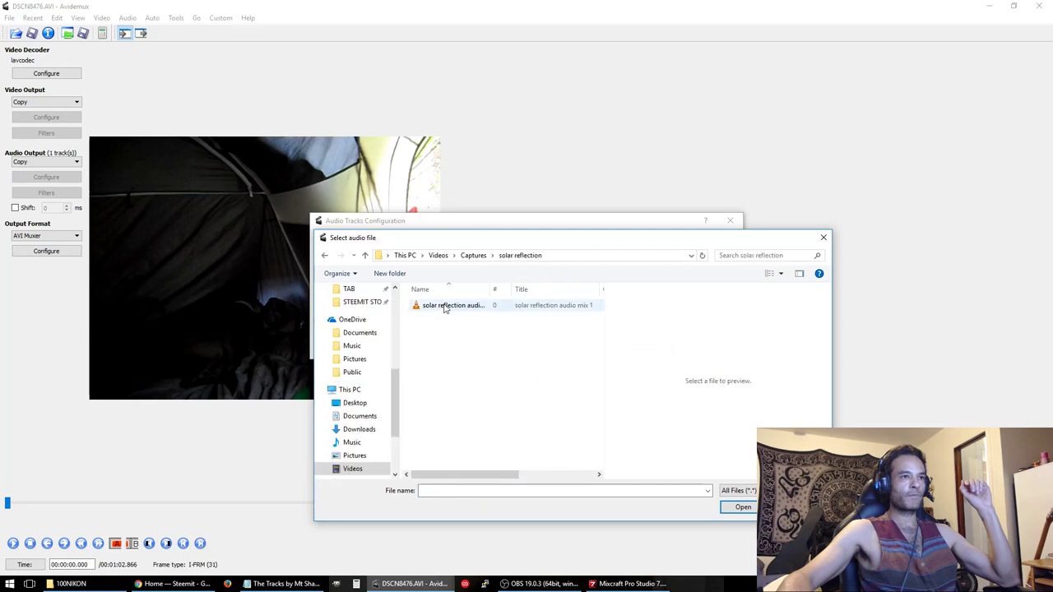
double_click(444, 306)
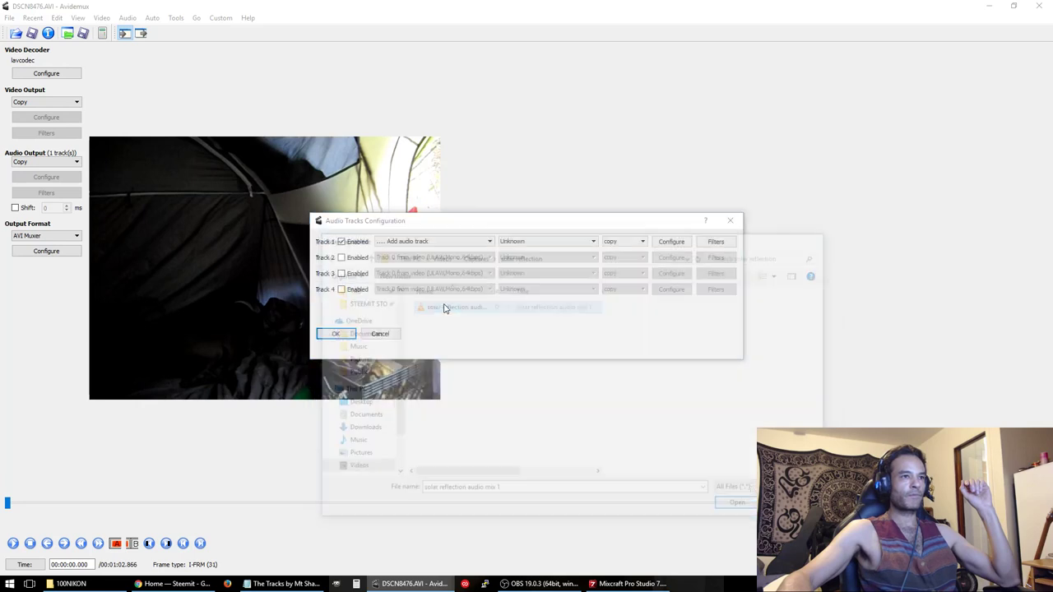
click(336, 334)
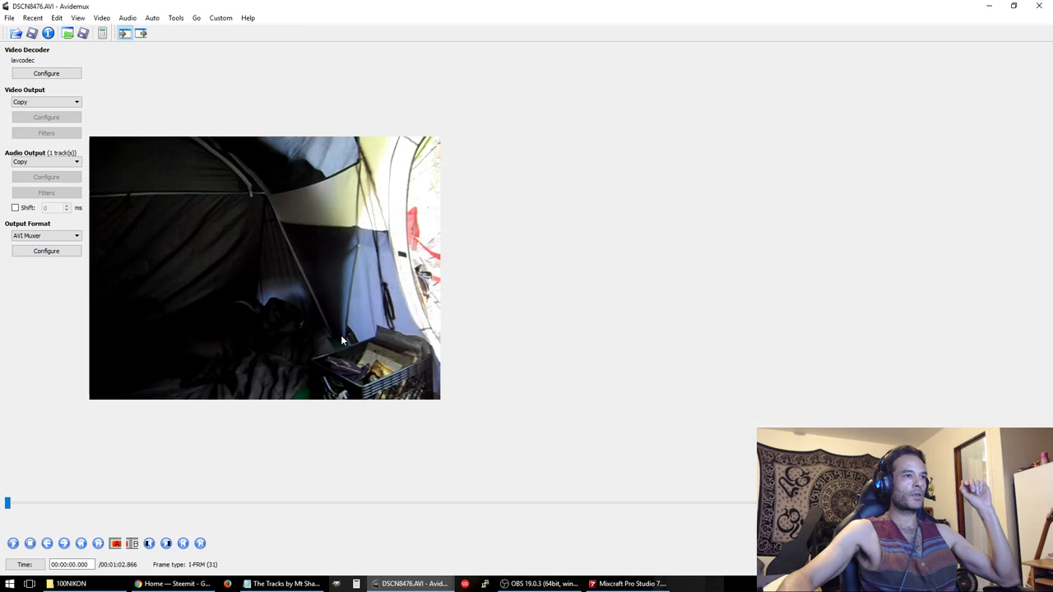
- Play the video to check it with its new audio track, restore the smaller window and stop playback
click(12, 544)
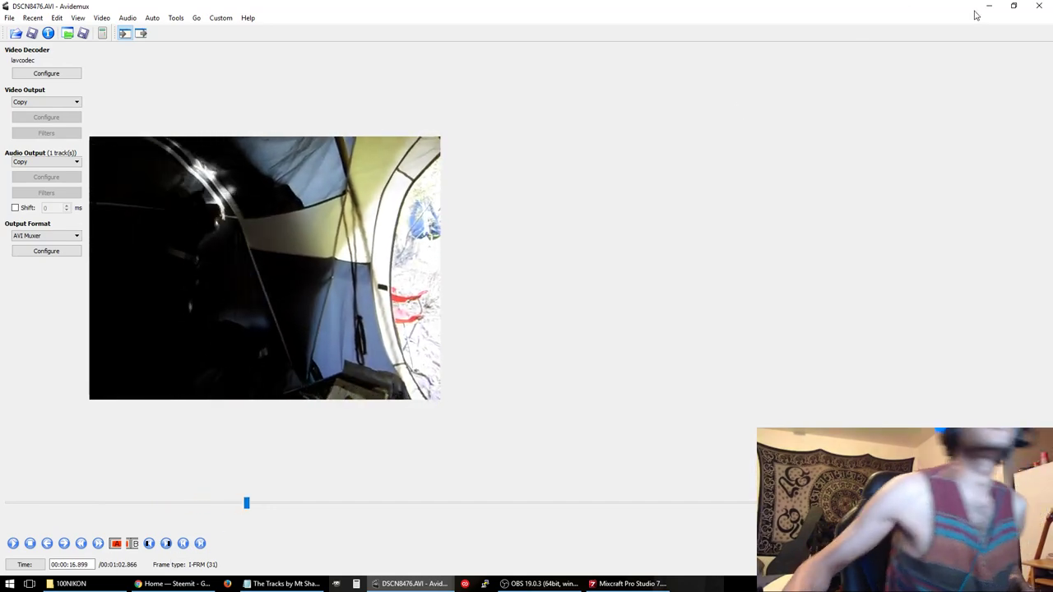
click(1014, 5)
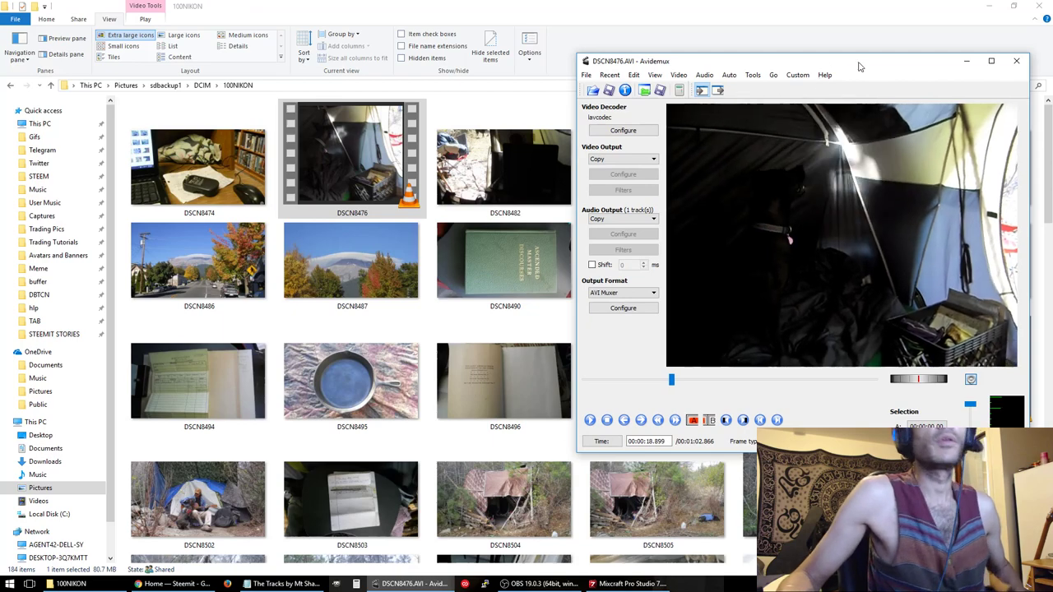
drag(868, 66, 458, 141)
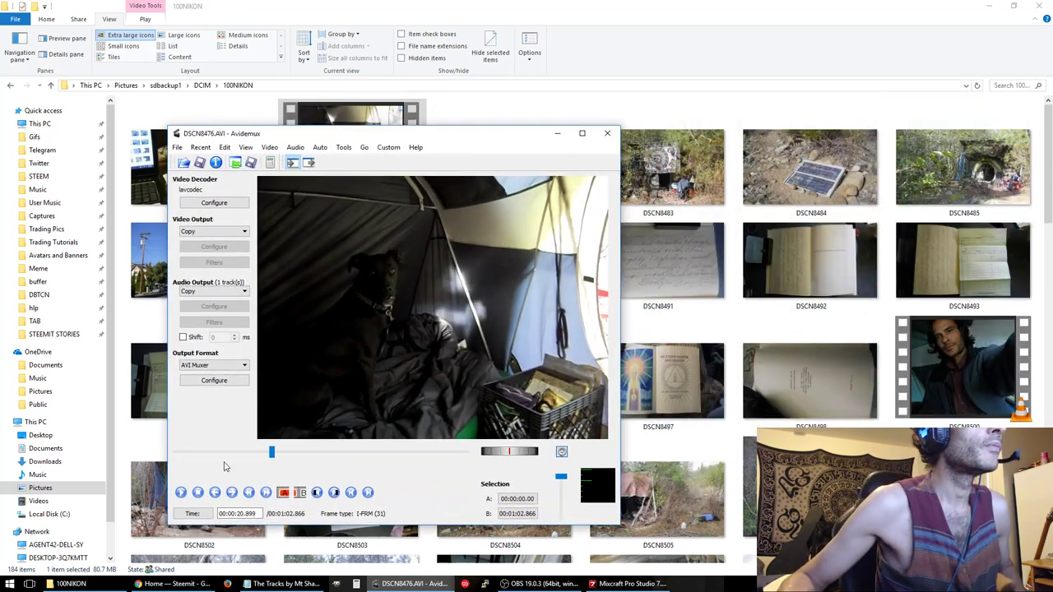
click(199, 493)
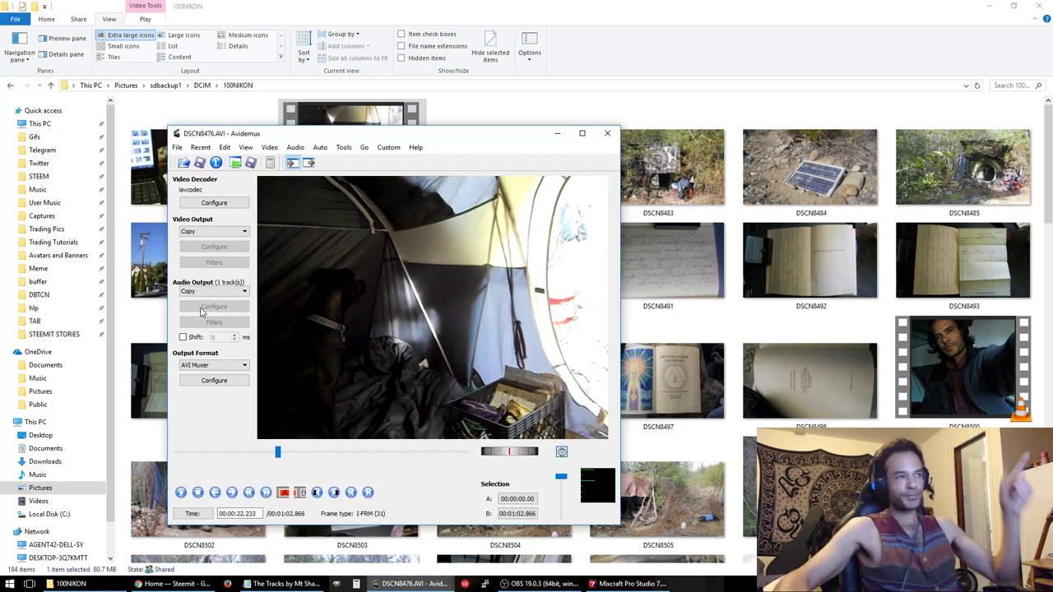
- Try an audio shift of -520 ms, switch the shift off again and close Avidemux
click(183, 338)
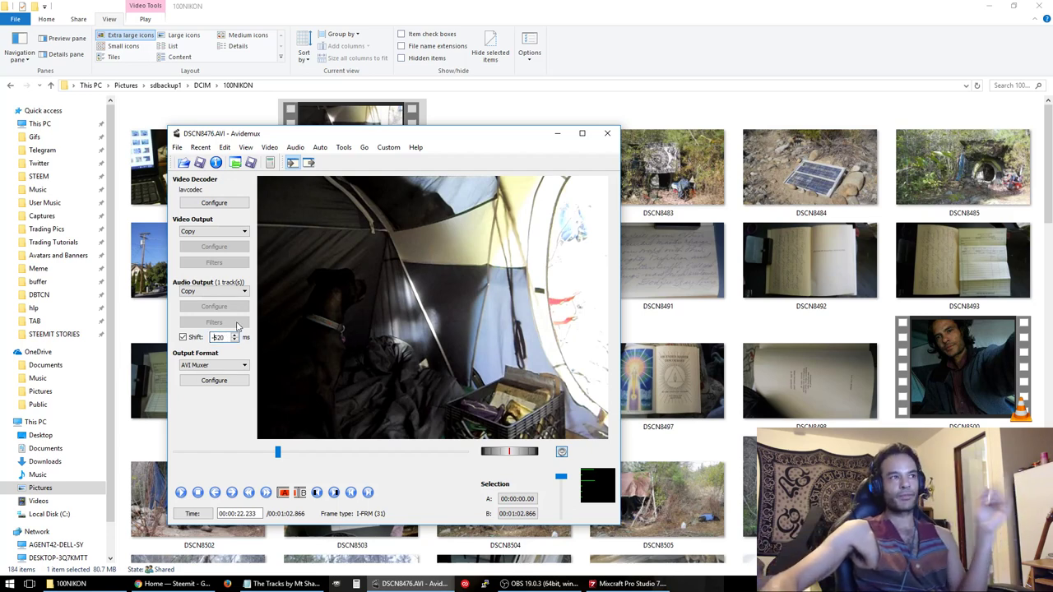
click(183, 337)
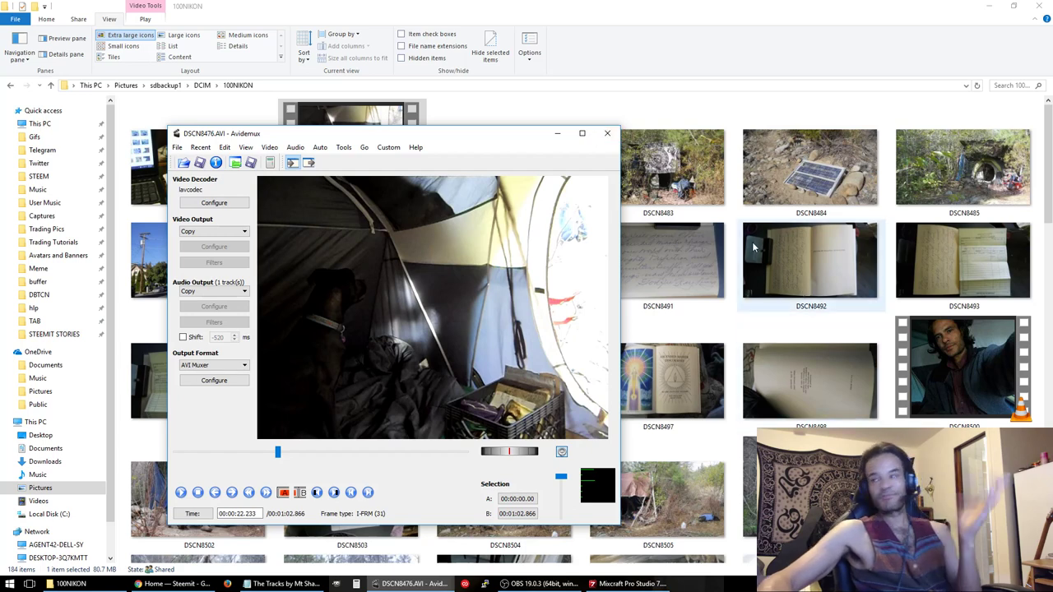
click(607, 136)
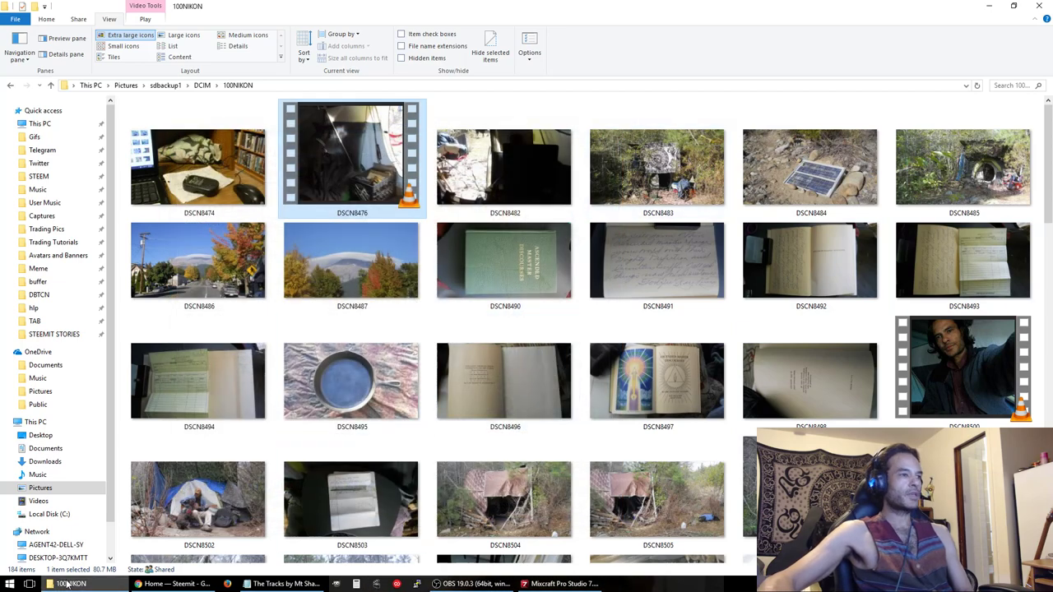
- Launch Easy Movie Maker
click(9, 585)
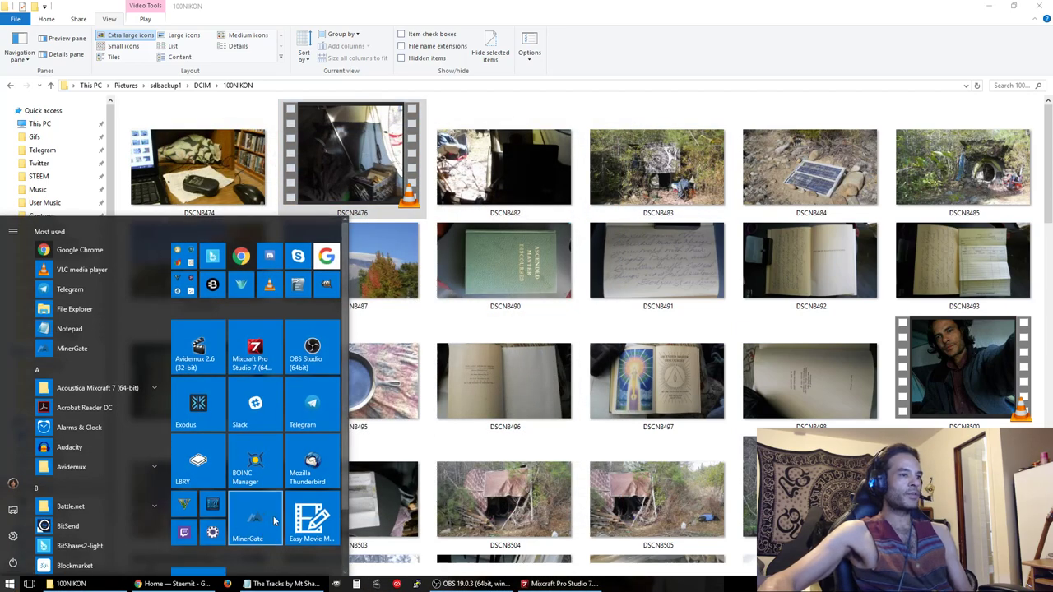
click(316, 528)
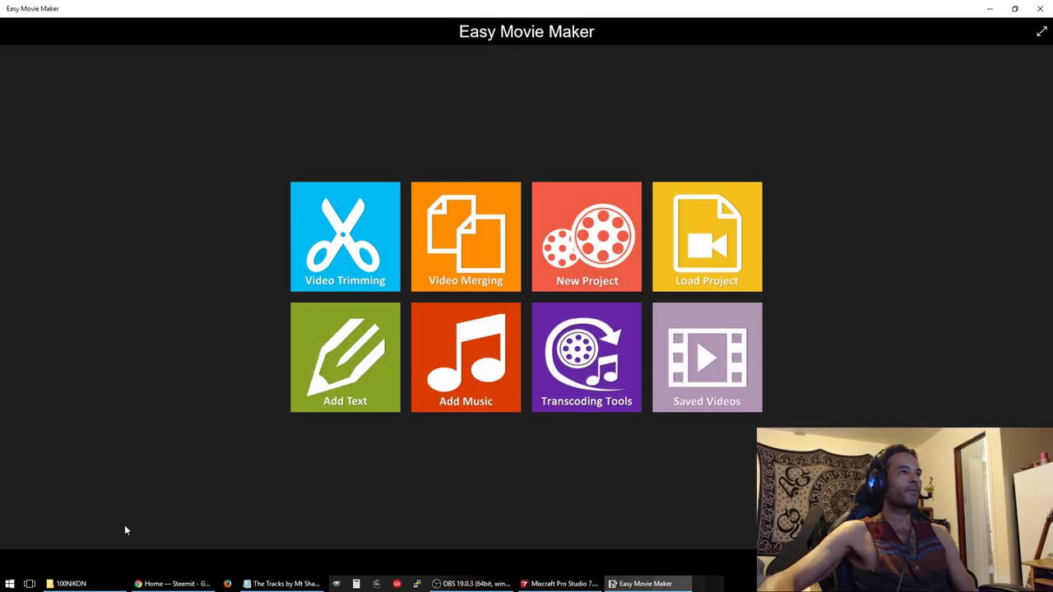
- Look through the list of installed apps for the Store entry and return to Easy Movie Maker
click(9, 585)
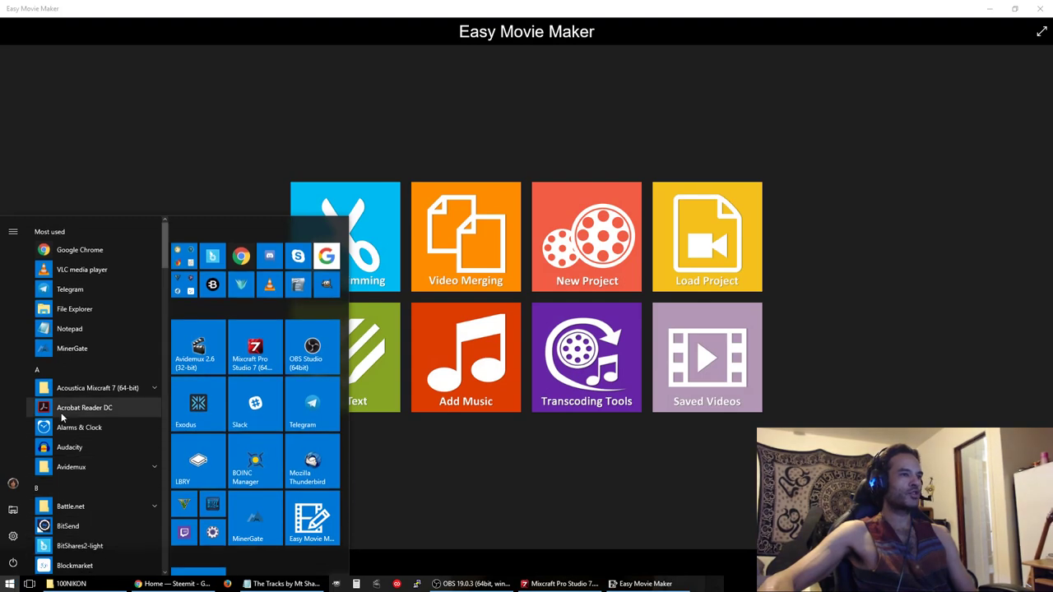
scroll(87, 461, down, 5)
scroll(88, 512, down, 20)
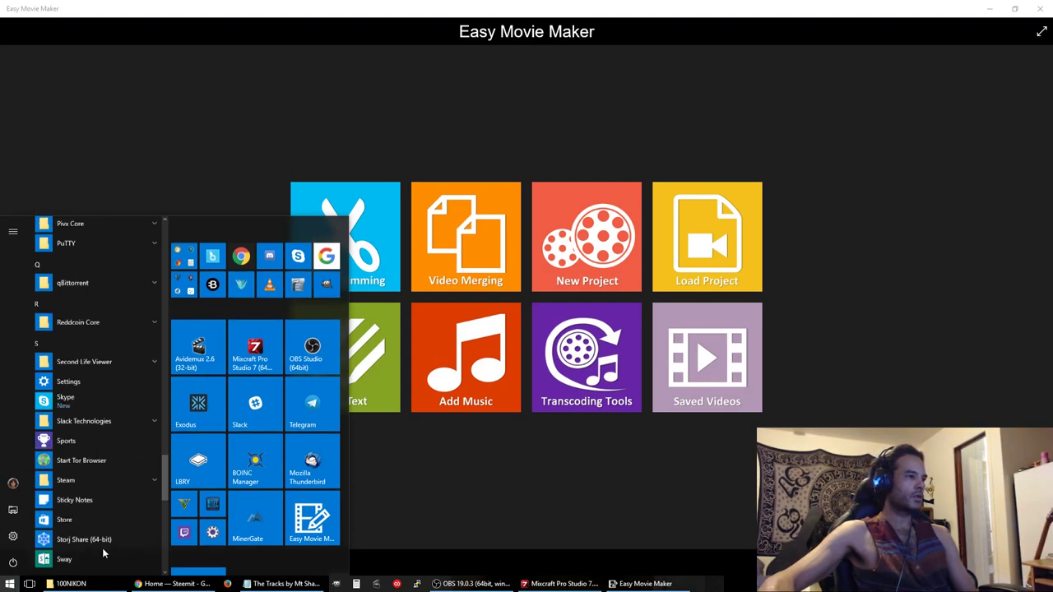
scroll(68, 483, up, 3)
scroll(59, 425, down, 6)
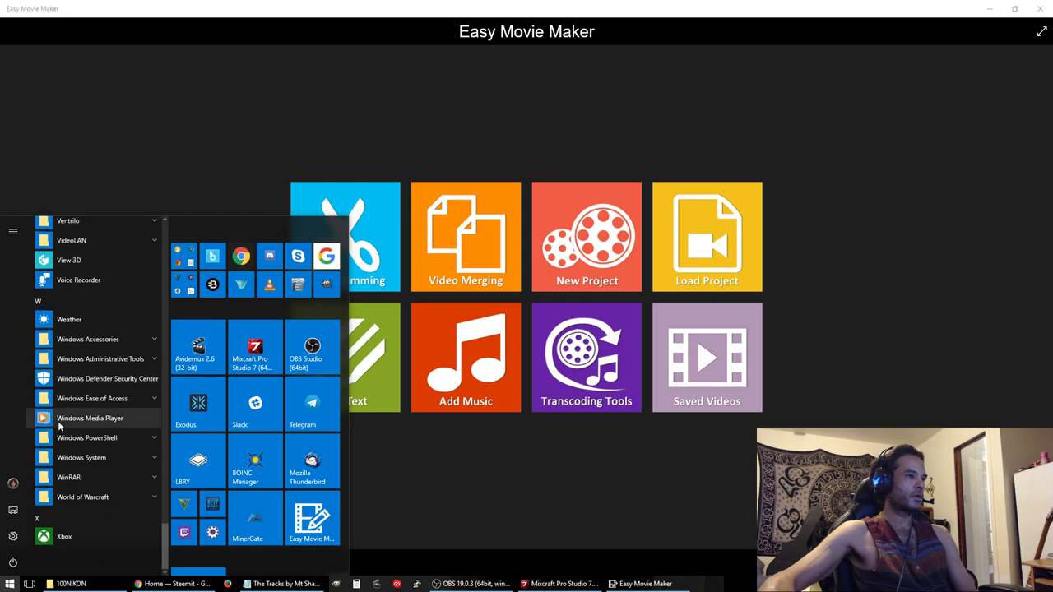
scroll(60, 425, up, 5)
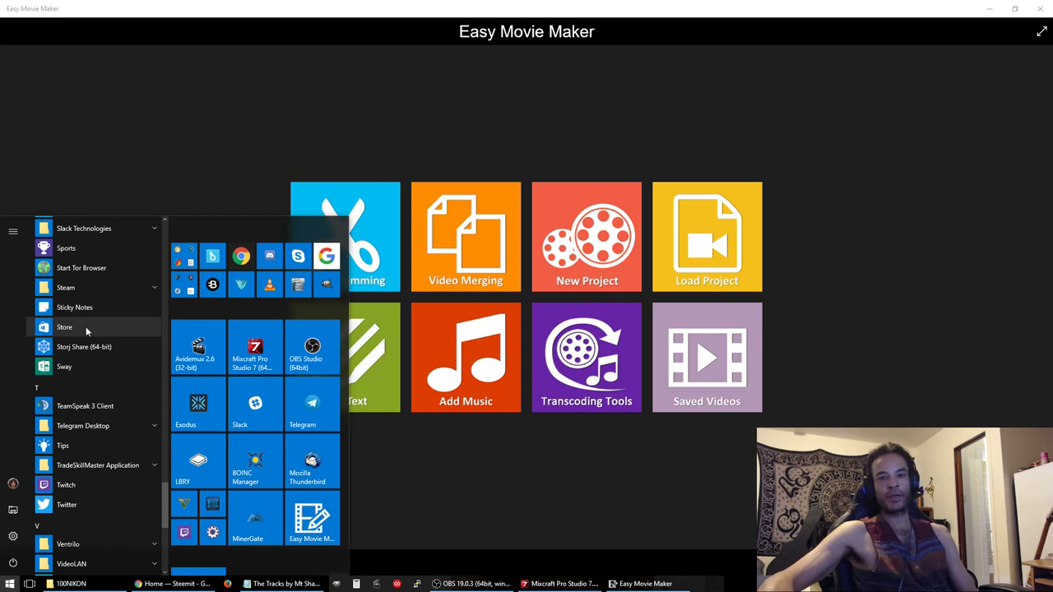
click(164, 147)
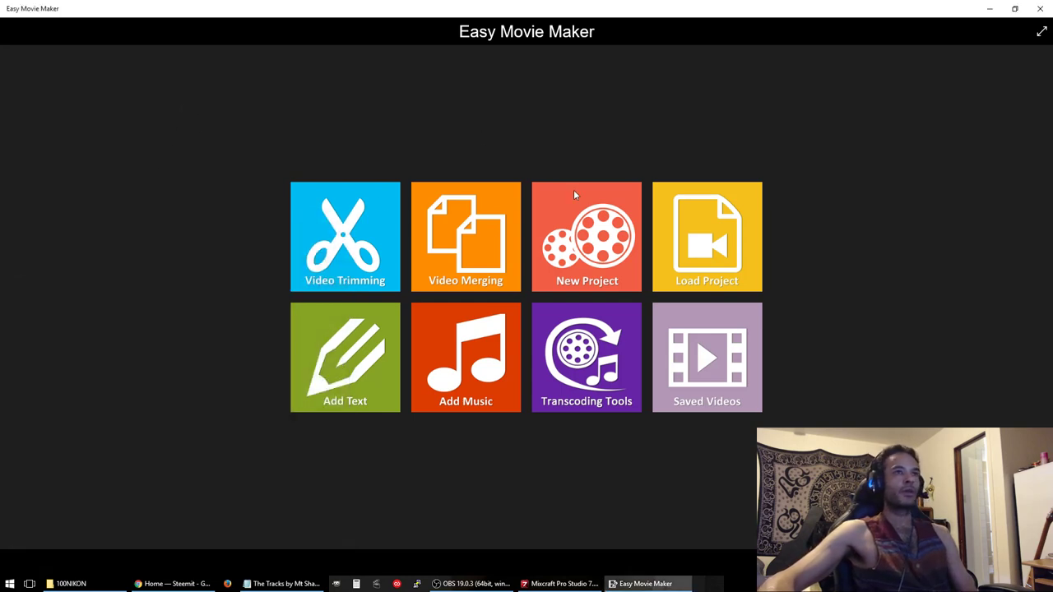
- Start a Video to MP4 transcoding and browse to the Pictures\sdbackup1\DCIM\100NIKON folder
click(600, 355)
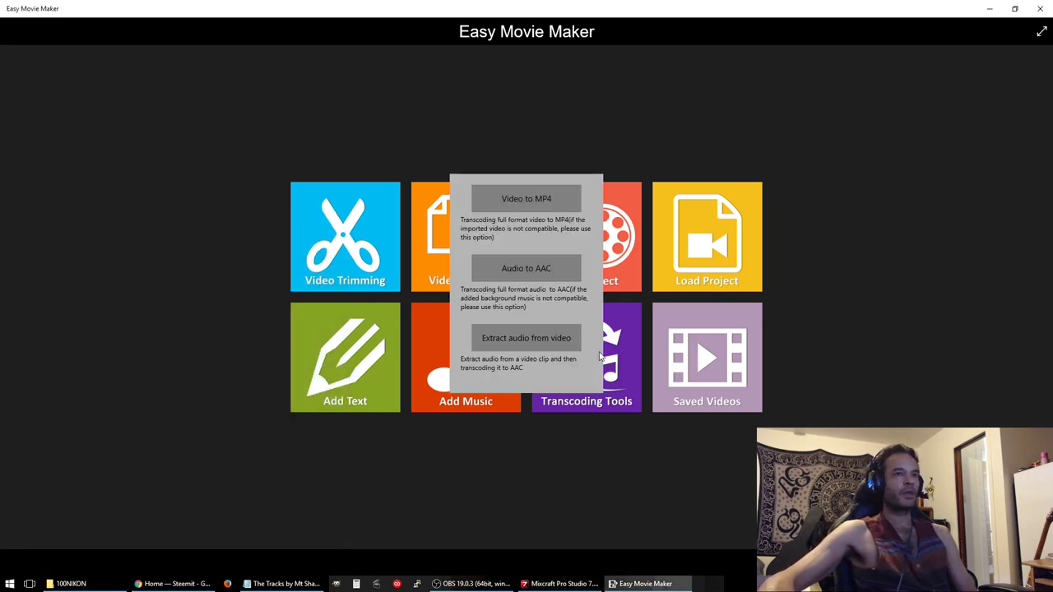
click(524, 198)
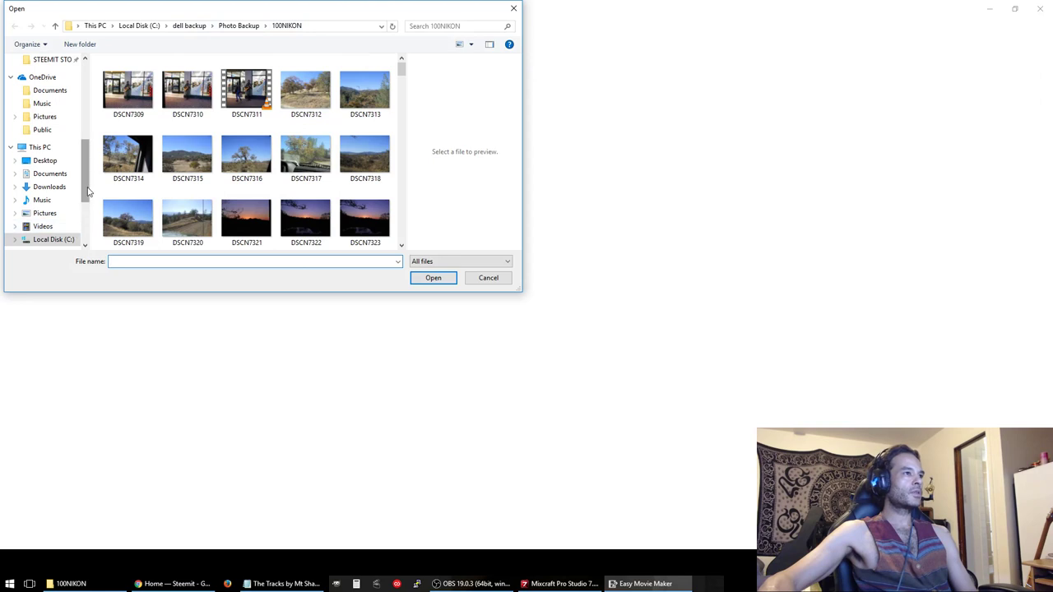
scroll(85, 191, down, 3)
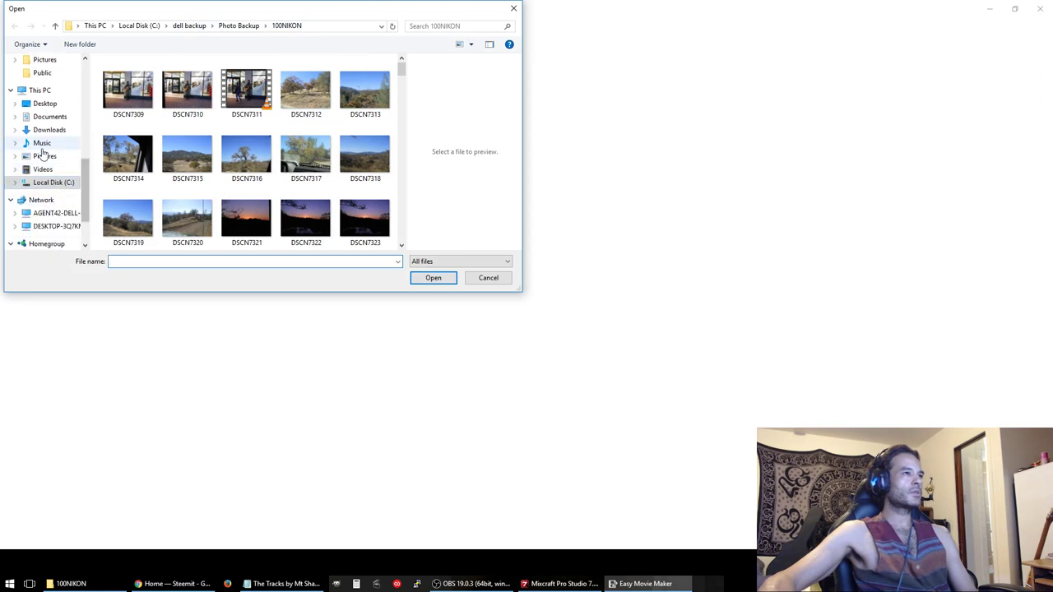
click(41, 143)
click(44, 157)
scroll(234, 210, down, 4)
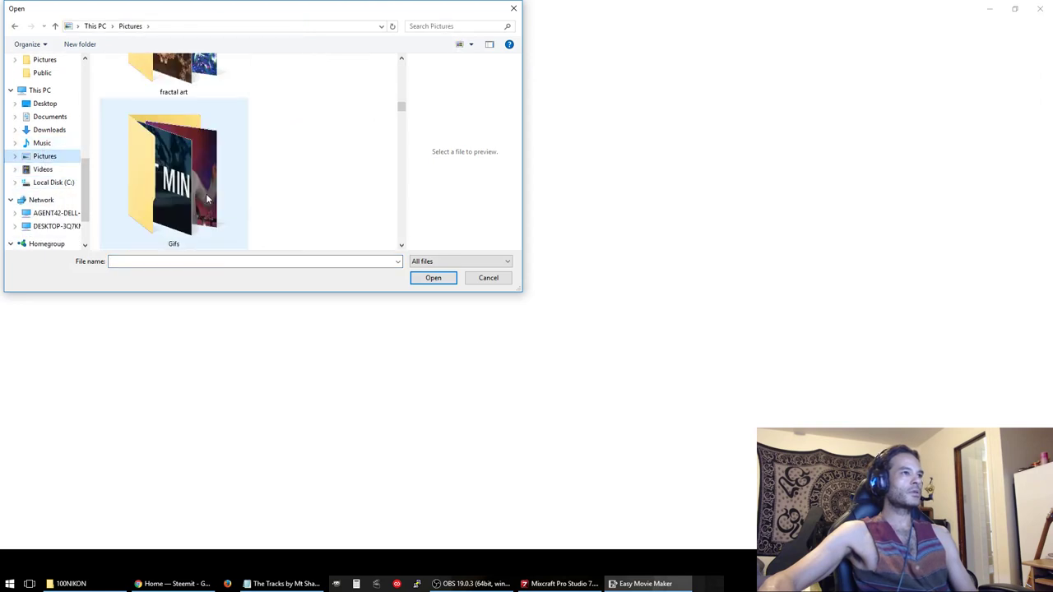
scroll(235, 210, down, 3)
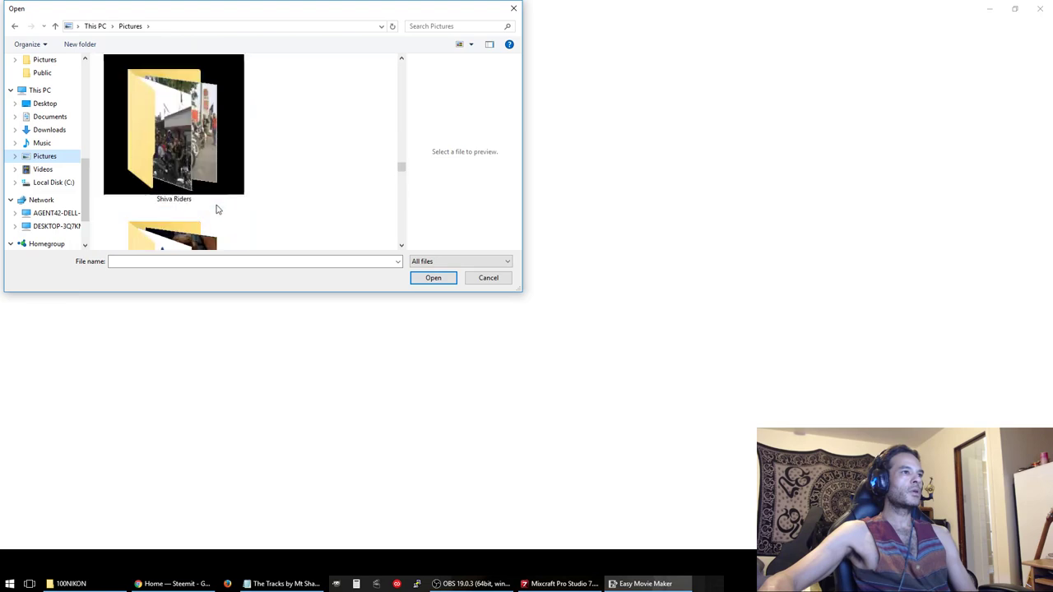
scroll(216, 210, up, 2)
double_click(203, 156)
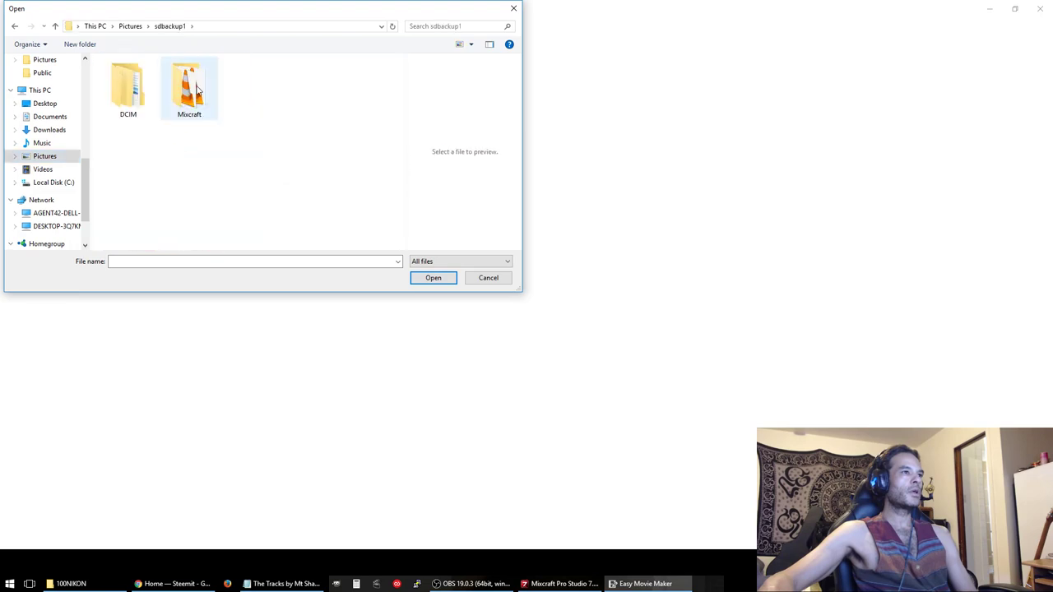
double_click(121, 90)
double_click(135, 82)
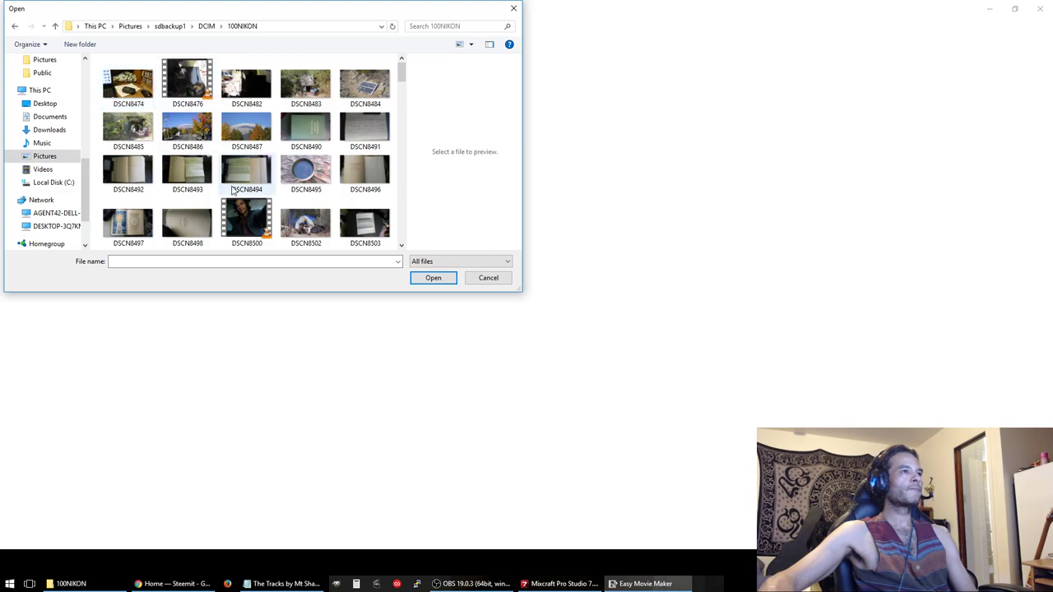
- Load the DSCN8476 video from the 100NIKON folder for transcoding
scroll(233, 190, down, 2)
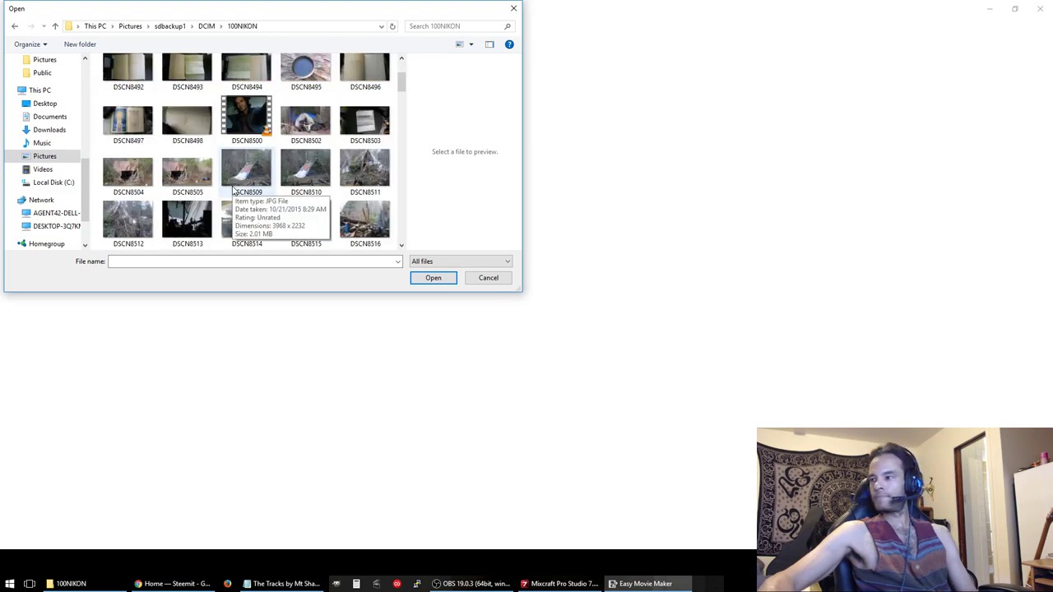
scroll(247, 144, down, 6)
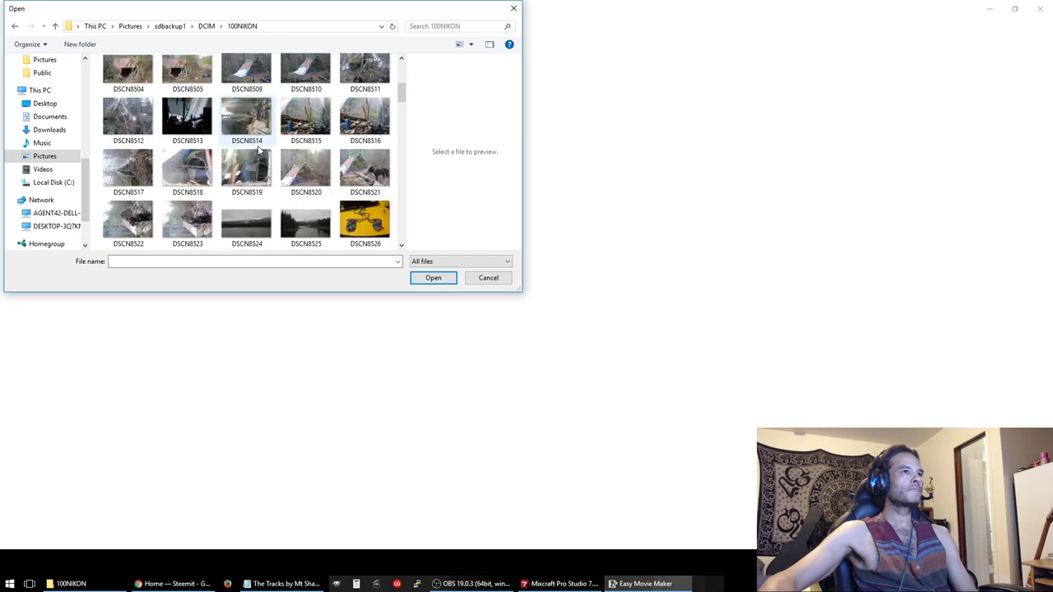
scroll(258, 149, down, 2)
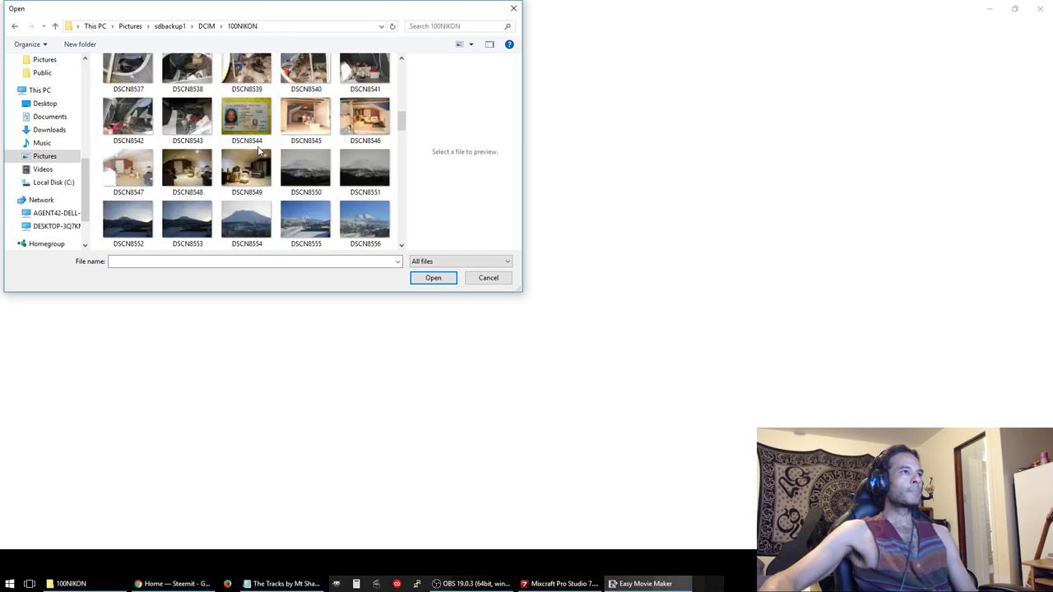
scroll(255, 155, up, 10)
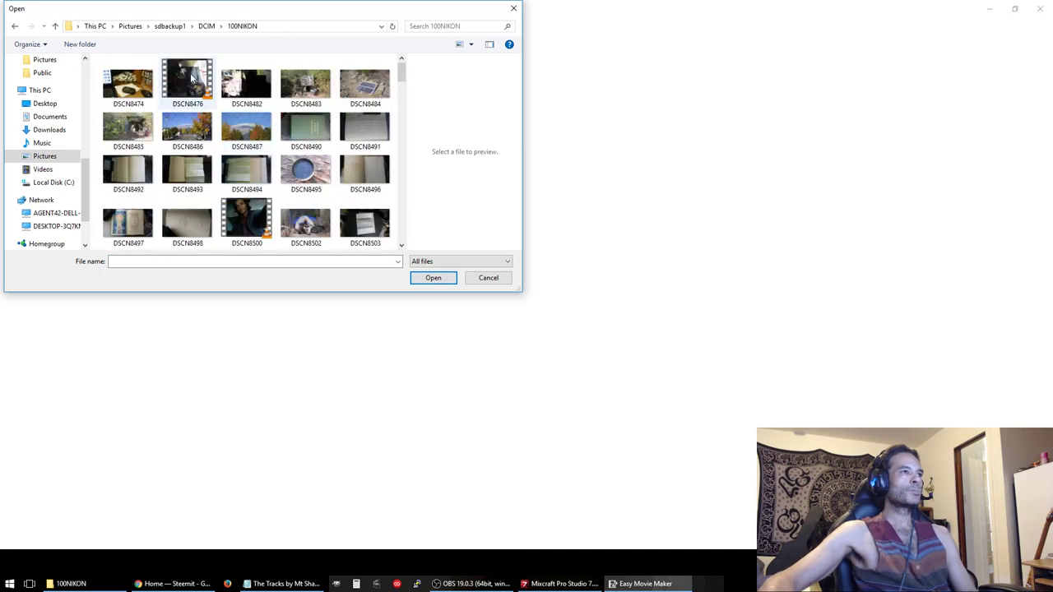
double_click(187, 80)
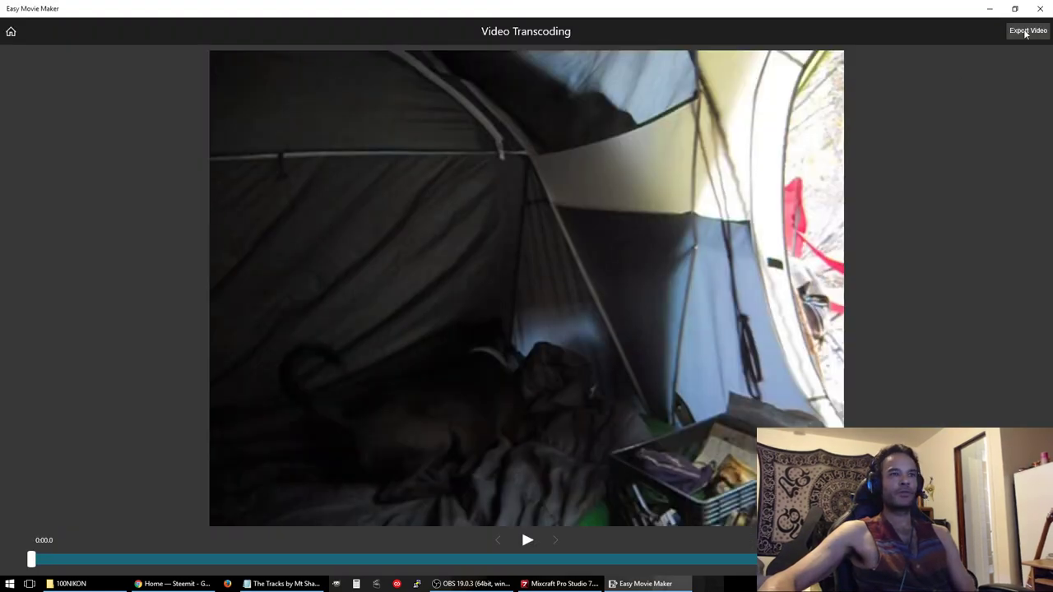
- Open the export settings for the video and set the file name to "solar reflection"
click(1025, 33)
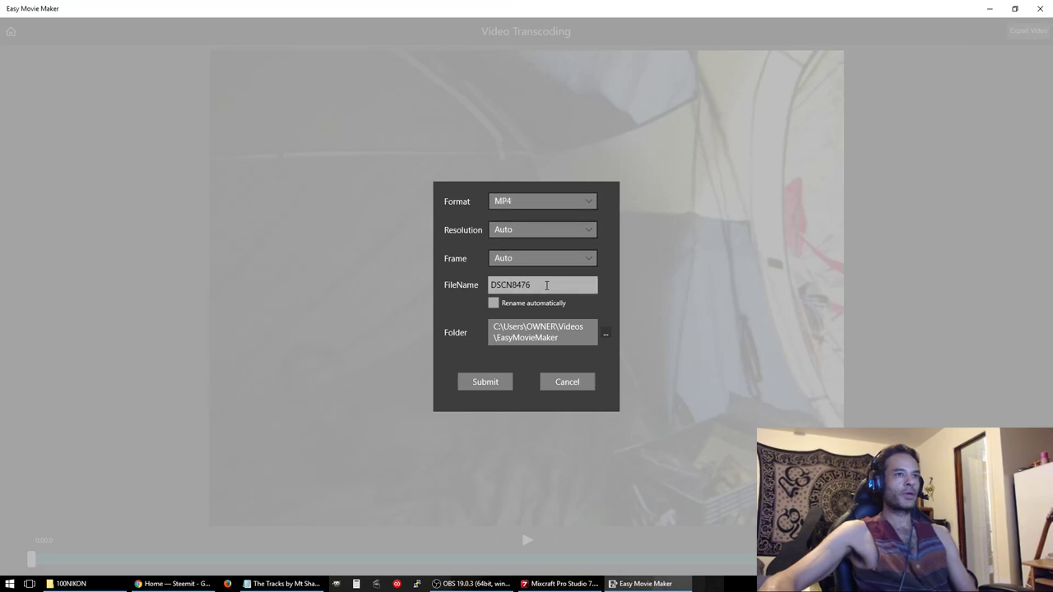
double_click(547, 285)
text(sola)
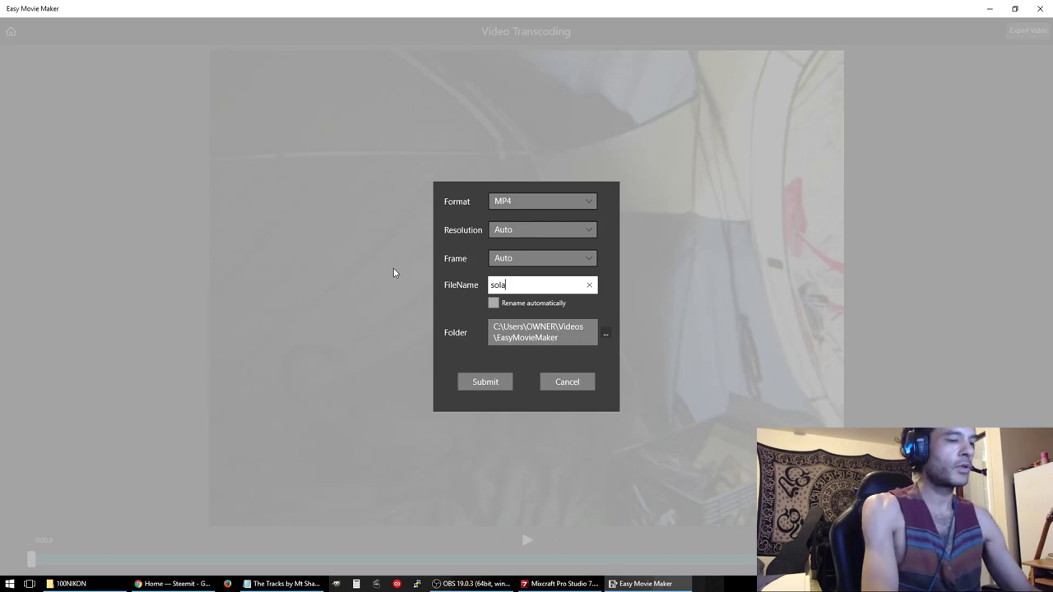
text(r reflection)
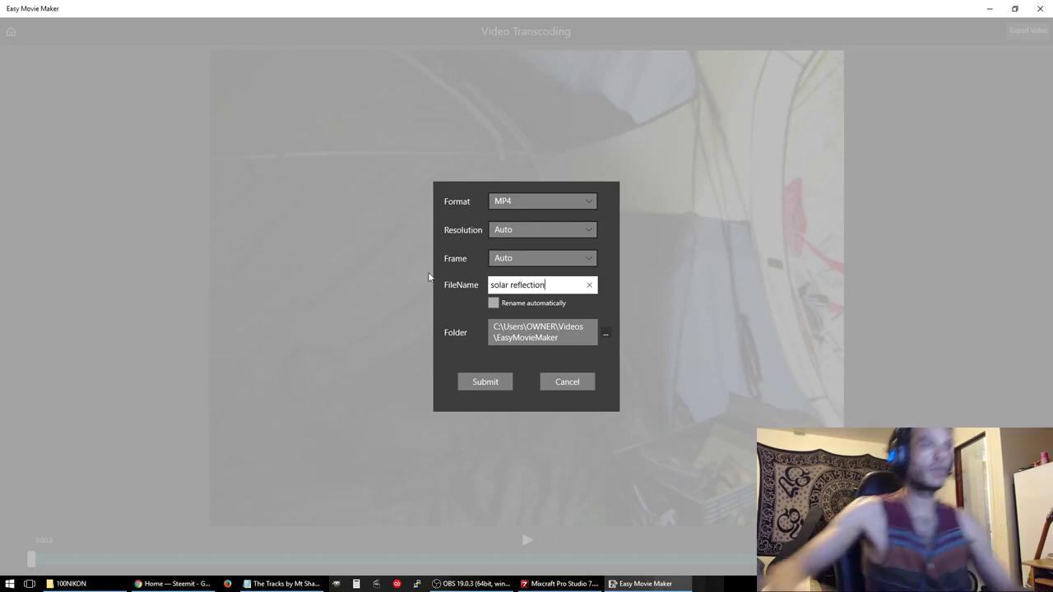
- Export the MP4 to the Captures\solar reflection folder and close Easy Movie Maker
click(606, 333)
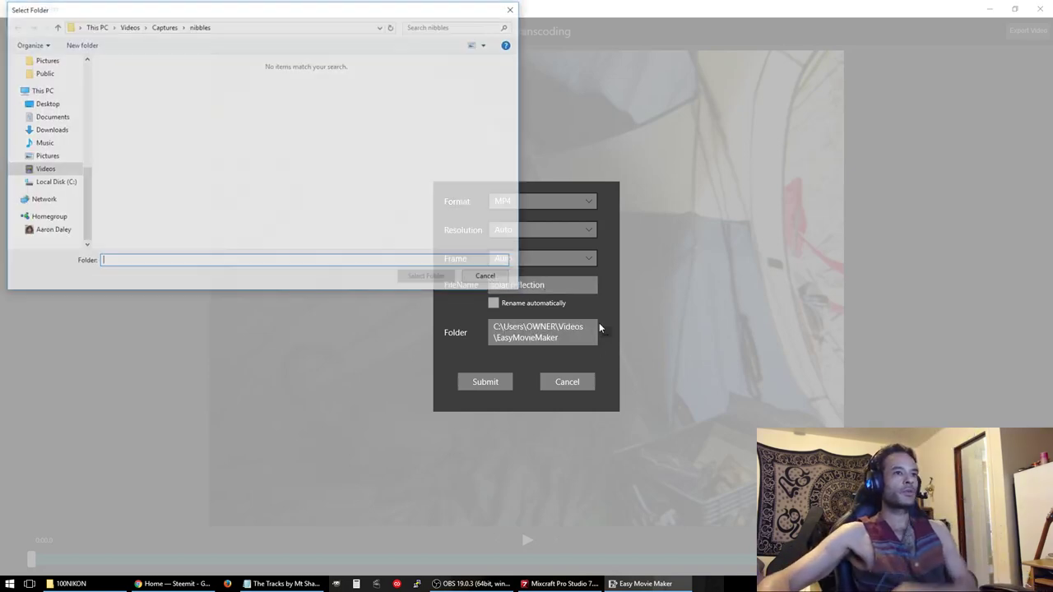
scroll(49, 144, up, 3)
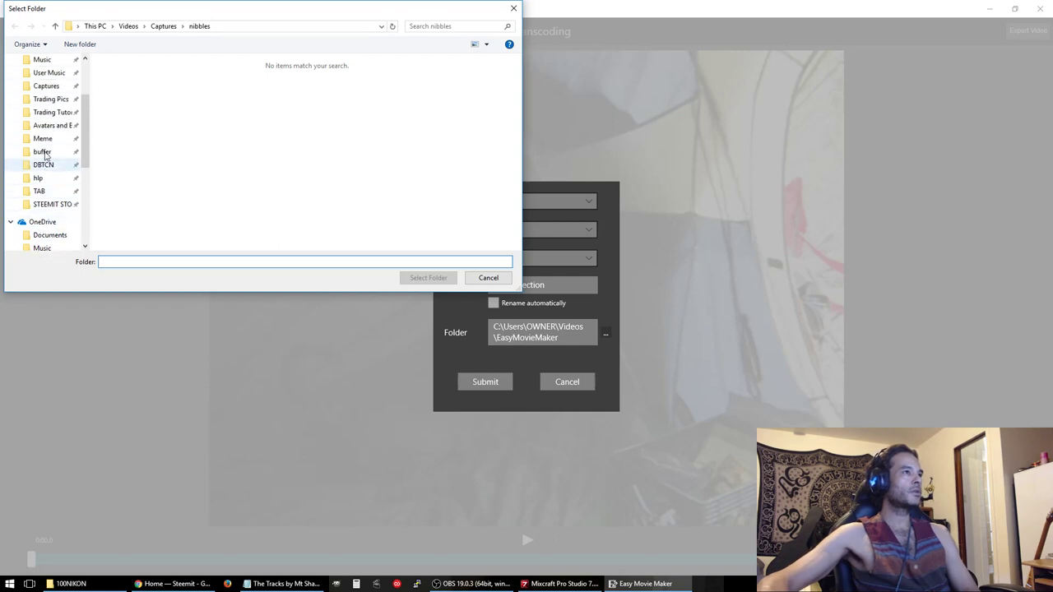
scroll(45, 157, down, 2)
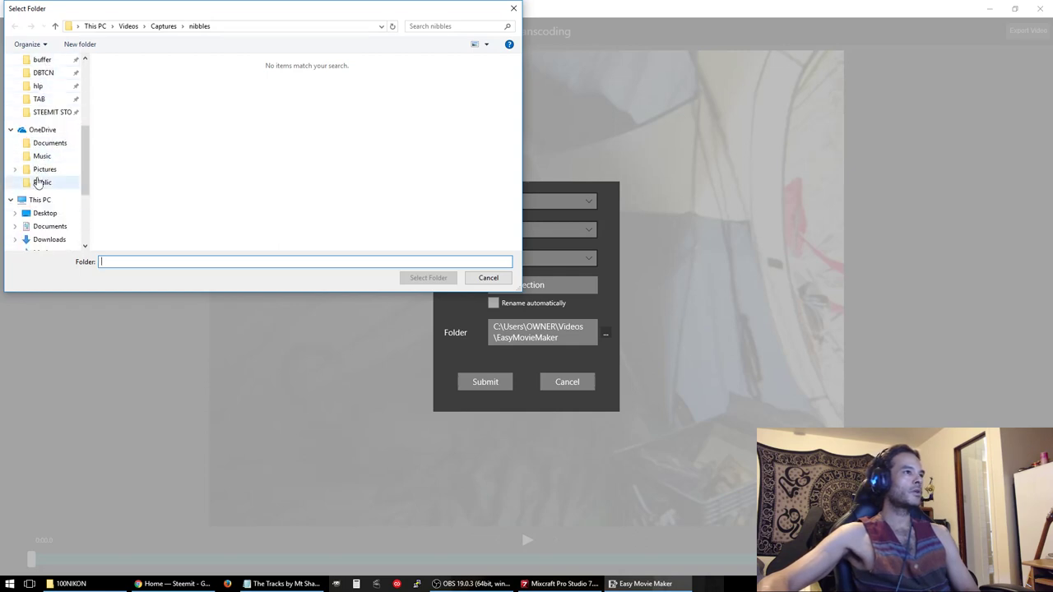
scroll(42, 164, up, 3)
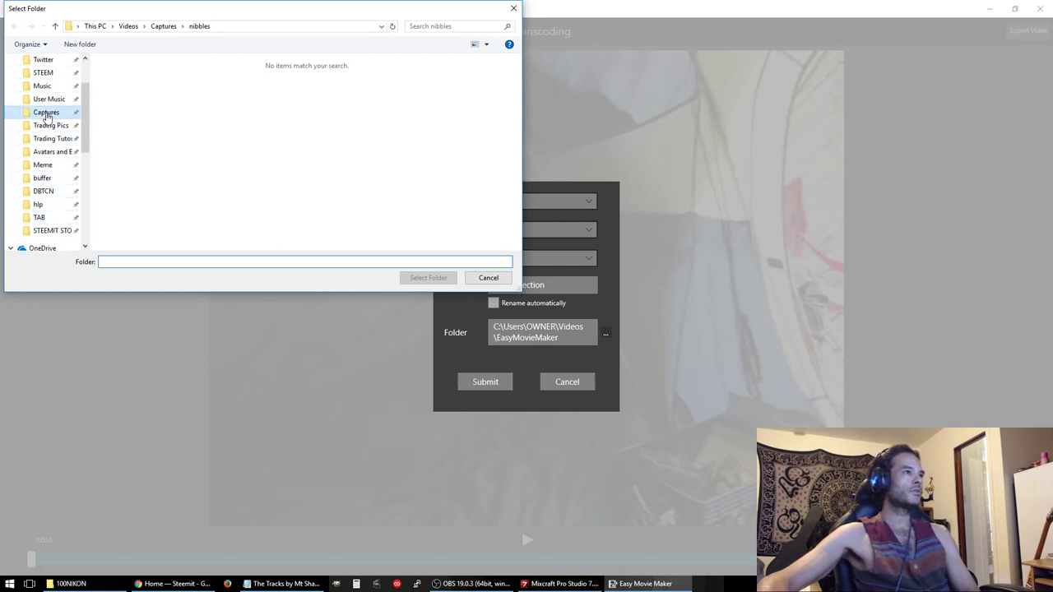
click(46, 113)
double_click(364, 158)
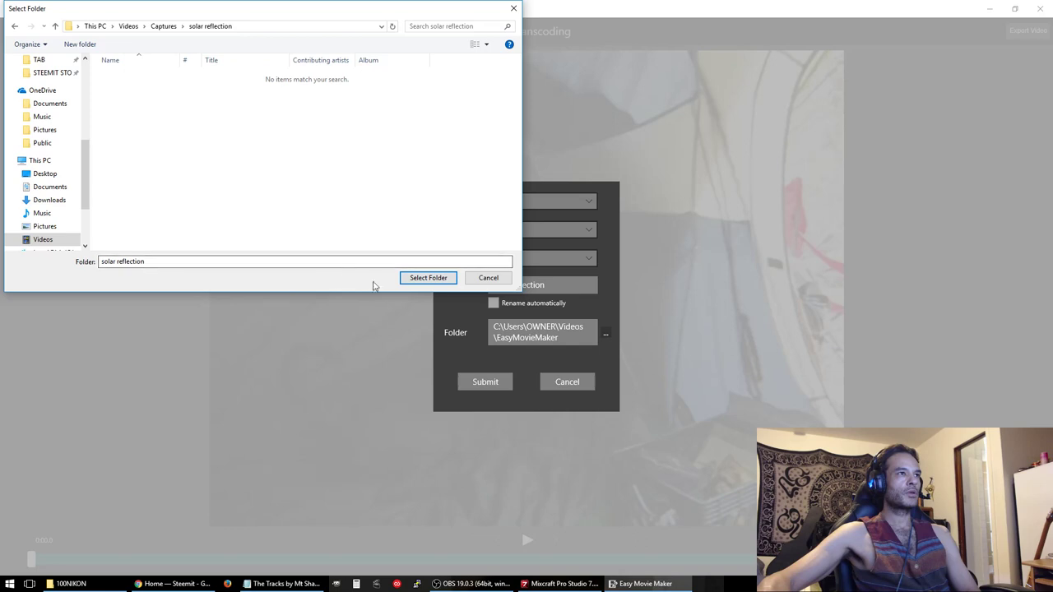
click(427, 279)
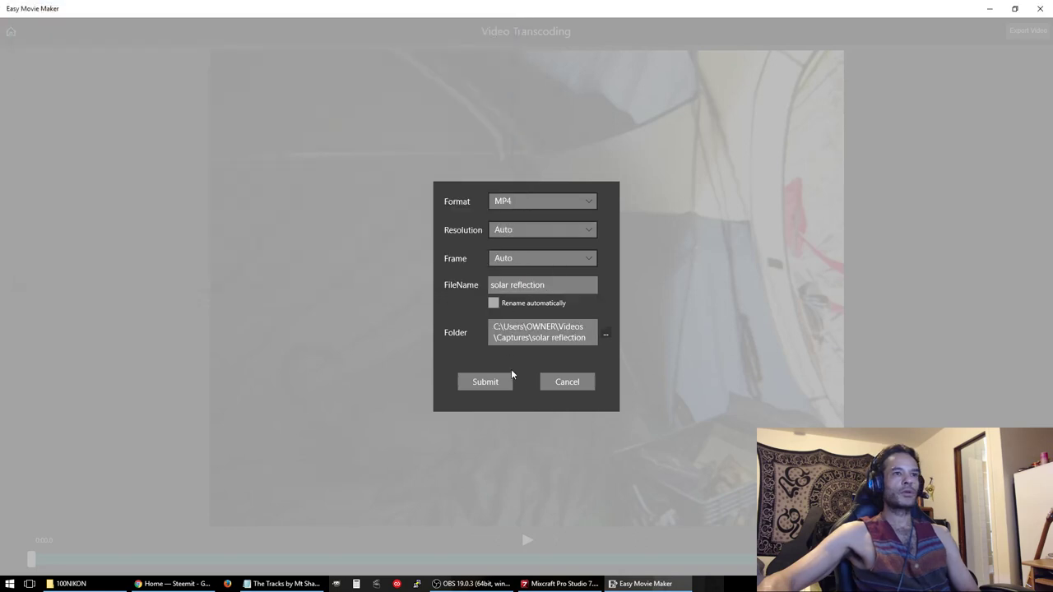
click(486, 383)
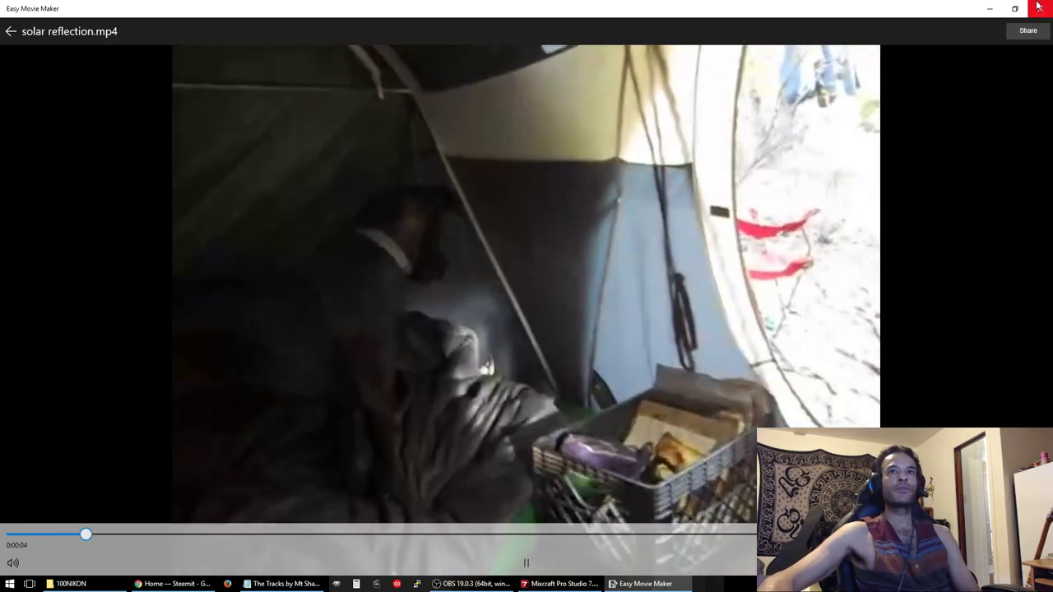
click(1039, 9)
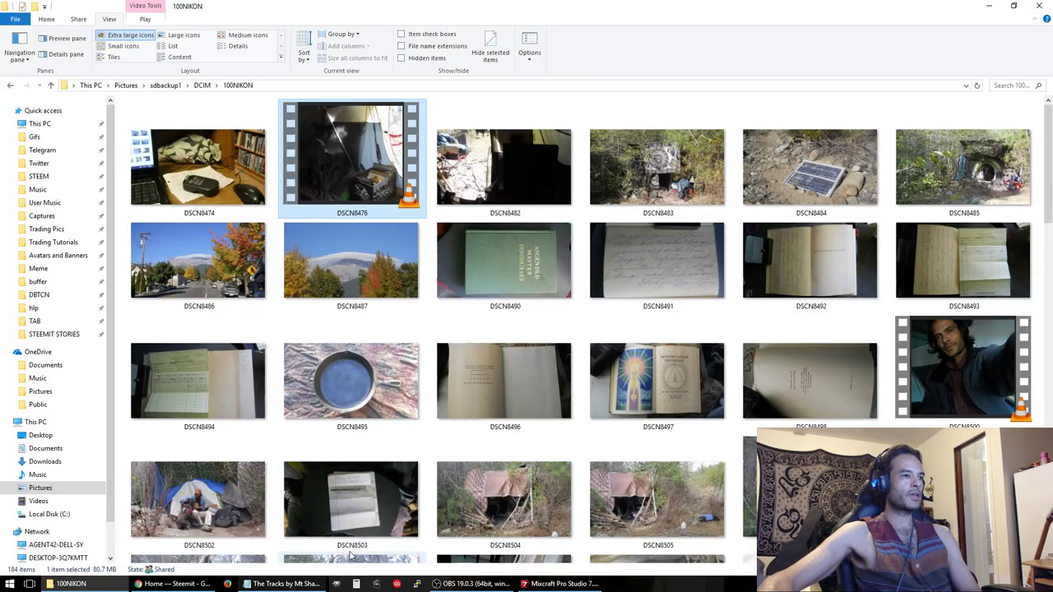
- Launch Avidemux and load the solar reflection video into it from the Captures\solar reflection folder, shown with extra large icons
click(376, 584)
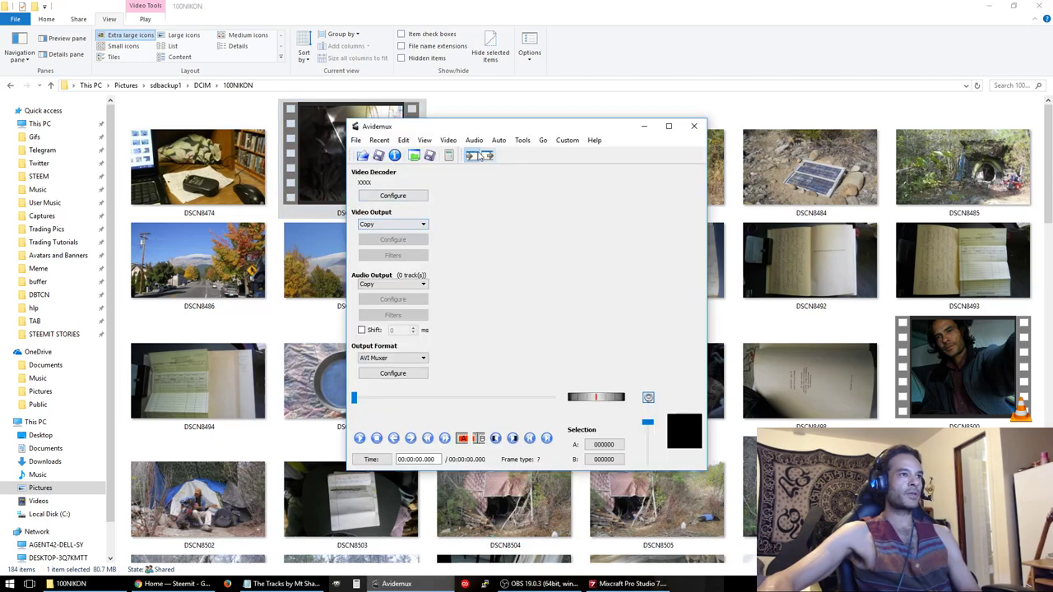
click(45, 216)
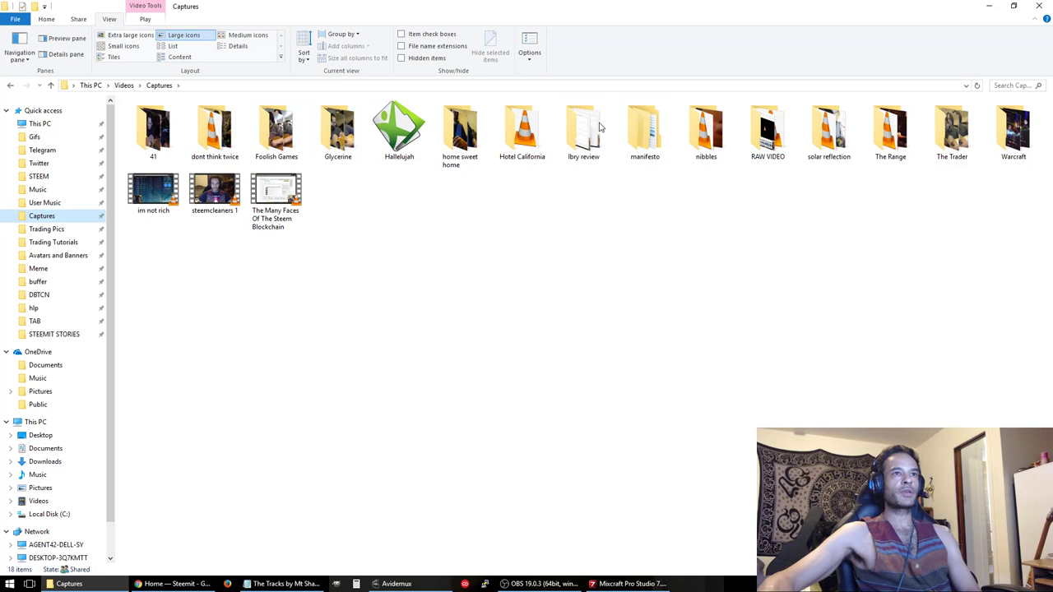
double_click(829, 128)
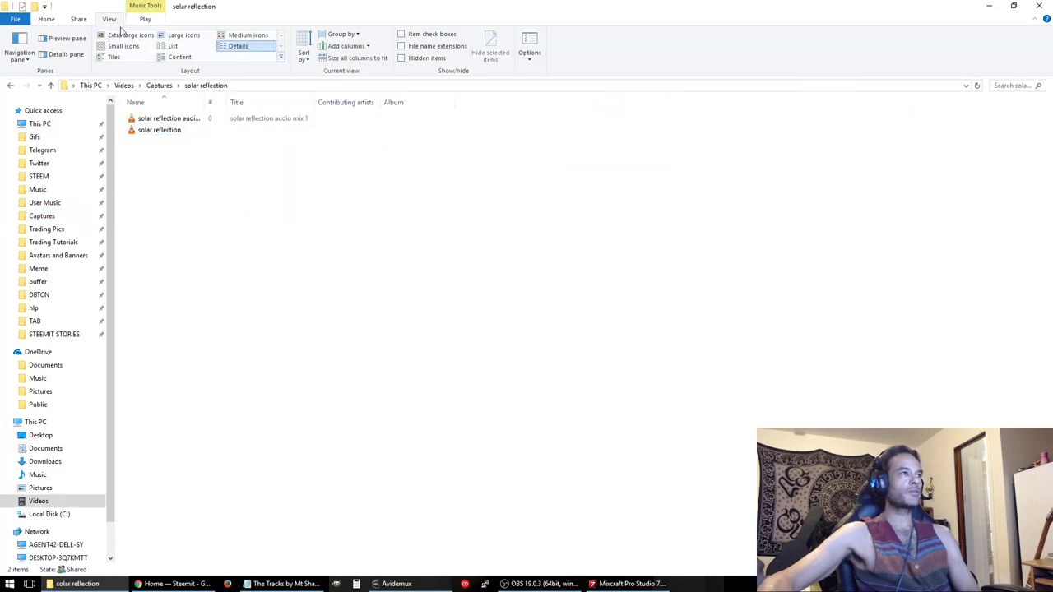
click(124, 36)
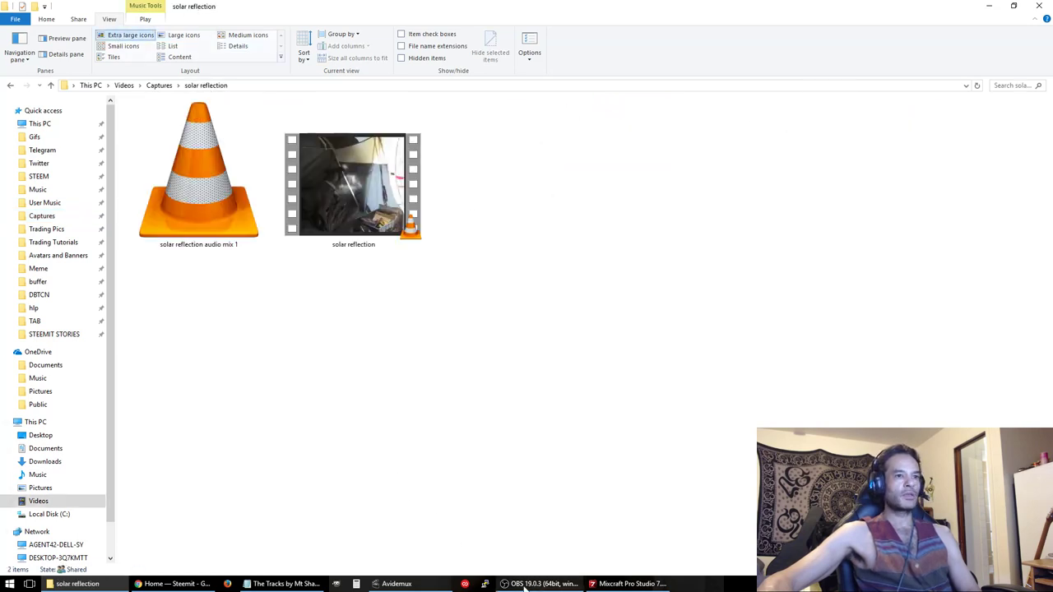
click(397, 584)
drag(326, 167, 584, 251)
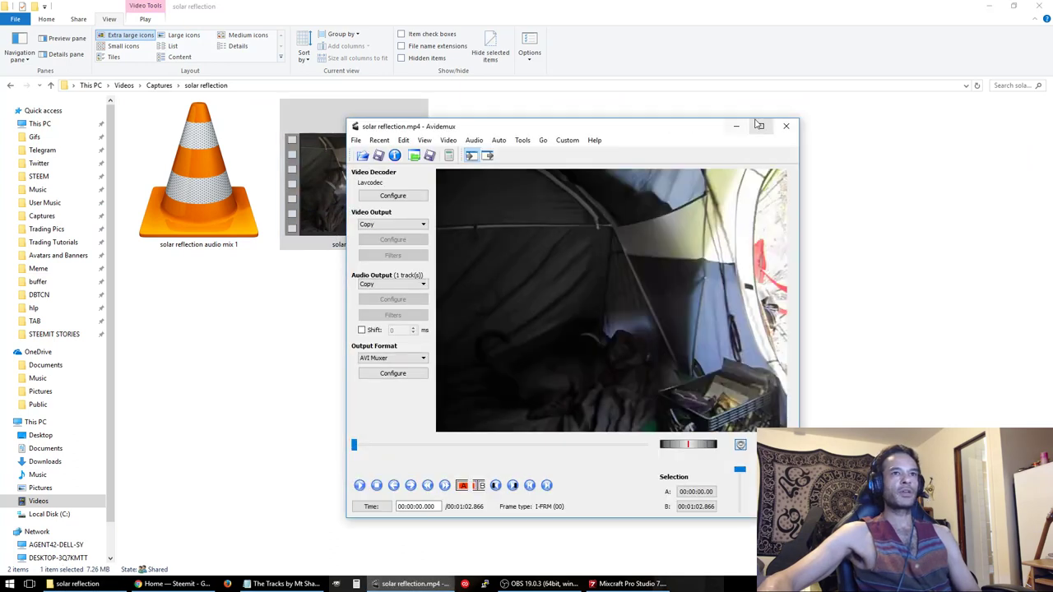
- Play the loaded solar reflection video to check it and stop playback
click(360, 485)
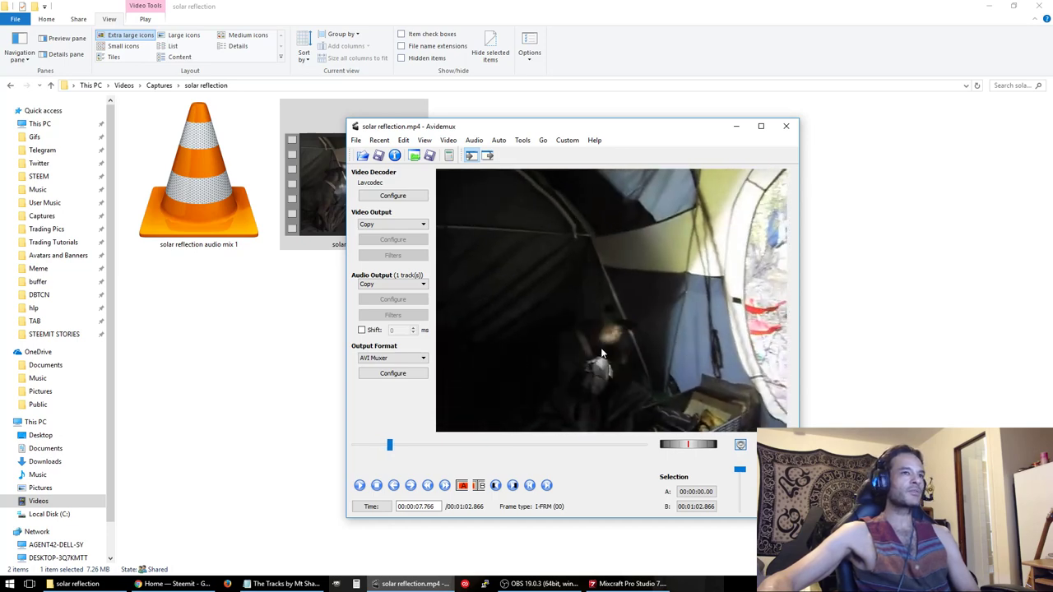
click(376, 487)
- Replace the audio source of Track 1 with the solar reflection audio mix 1 file from the Captures\solar reflection folder
click(474, 141)
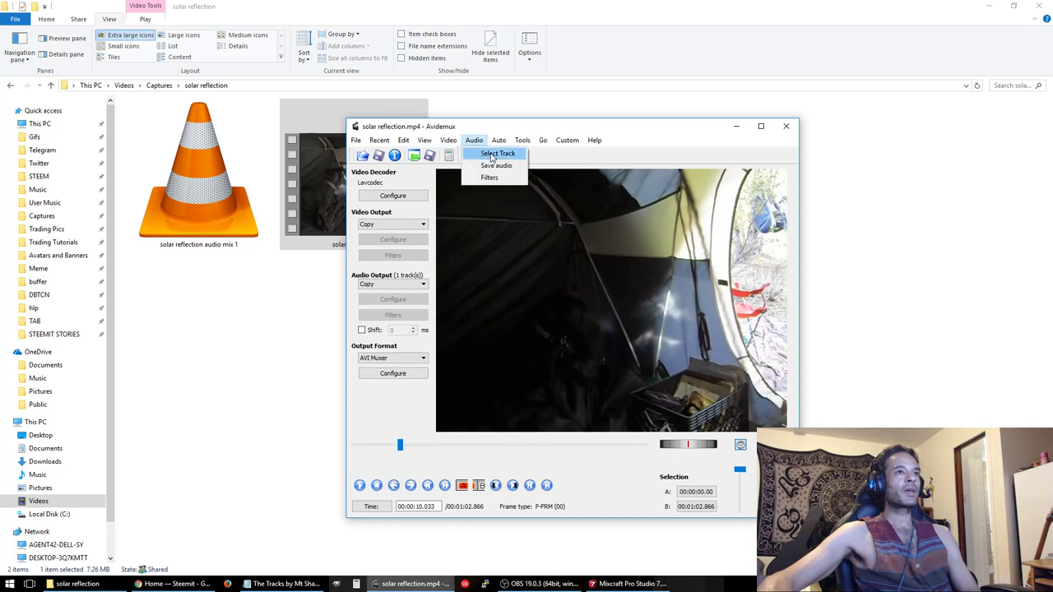
click(497, 154)
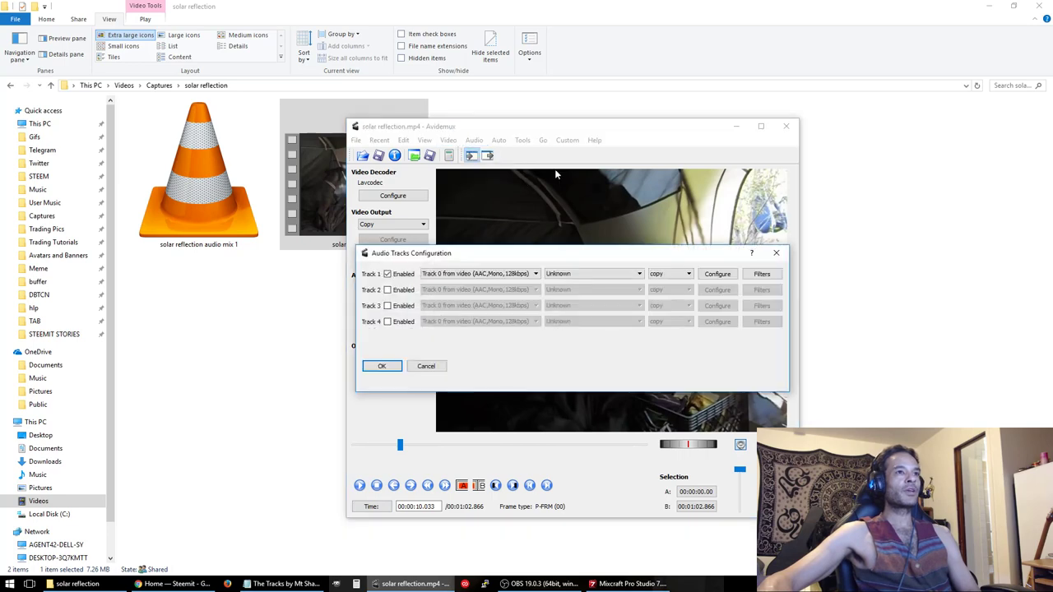
click(536, 275)
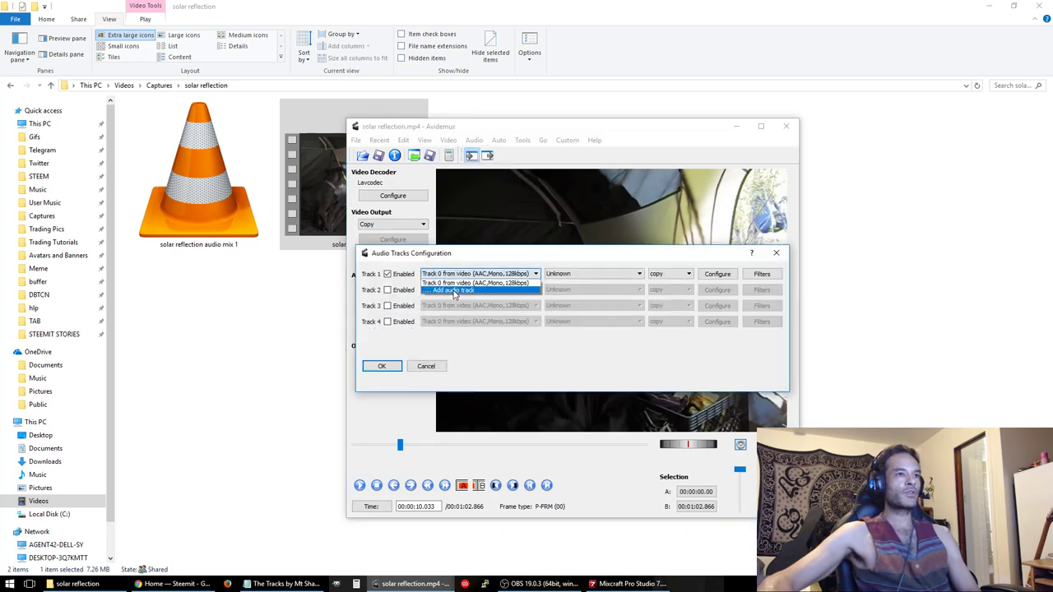
click(453, 292)
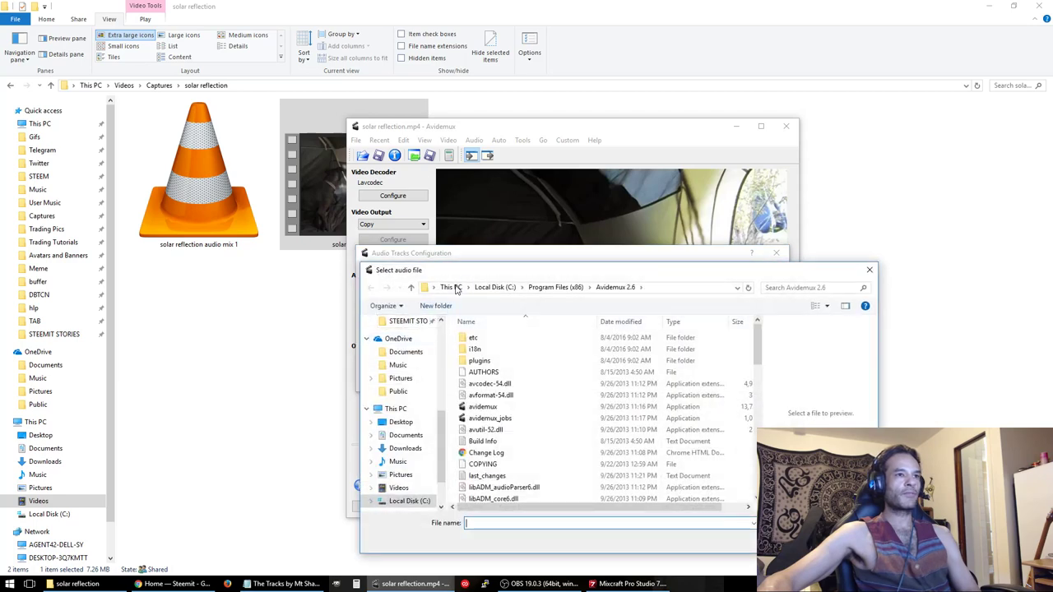
scroll(399, 445, down, 1)
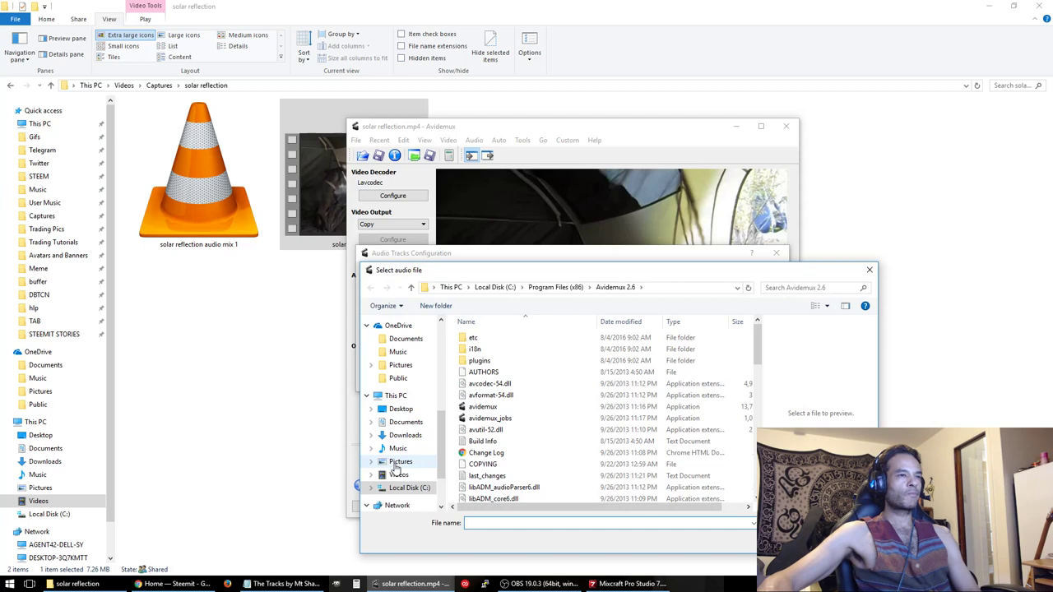
scroll(396, 436, up, 5)
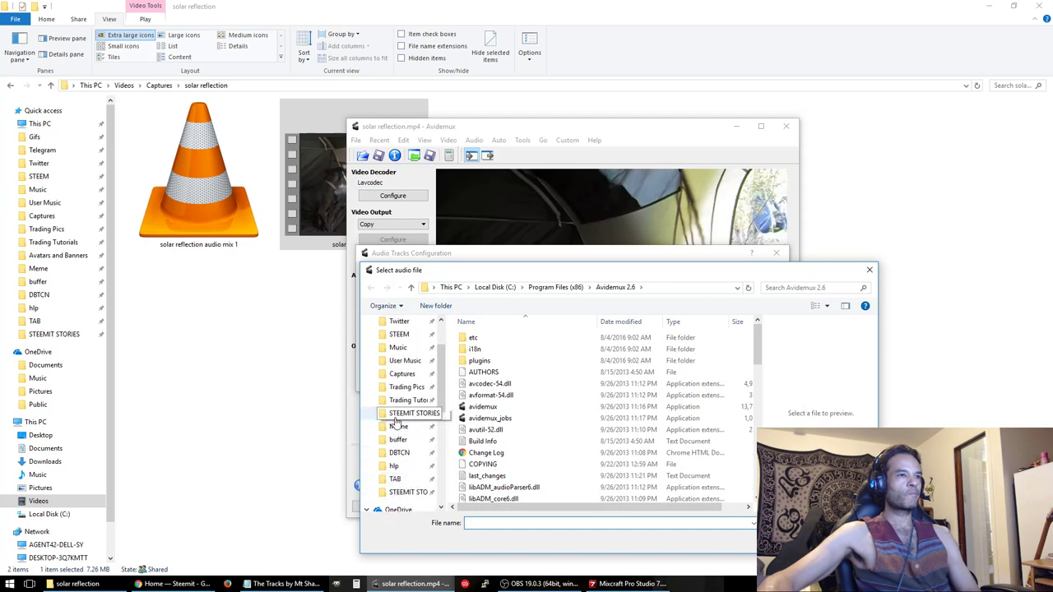
scroll(396, 422, up, 2)
click(402, 435)
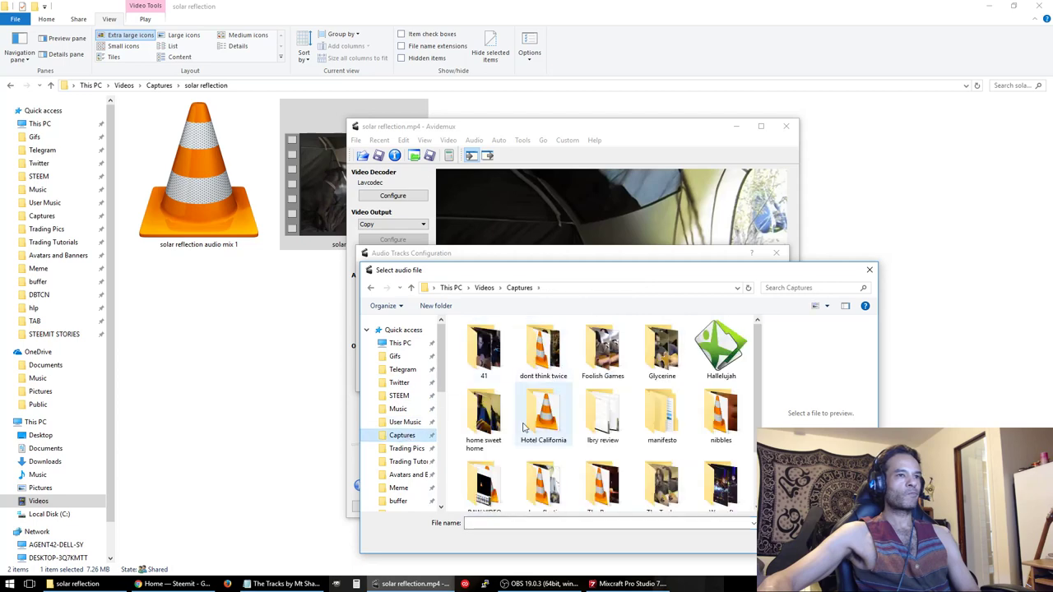
scroll(581, 454, down, 1)
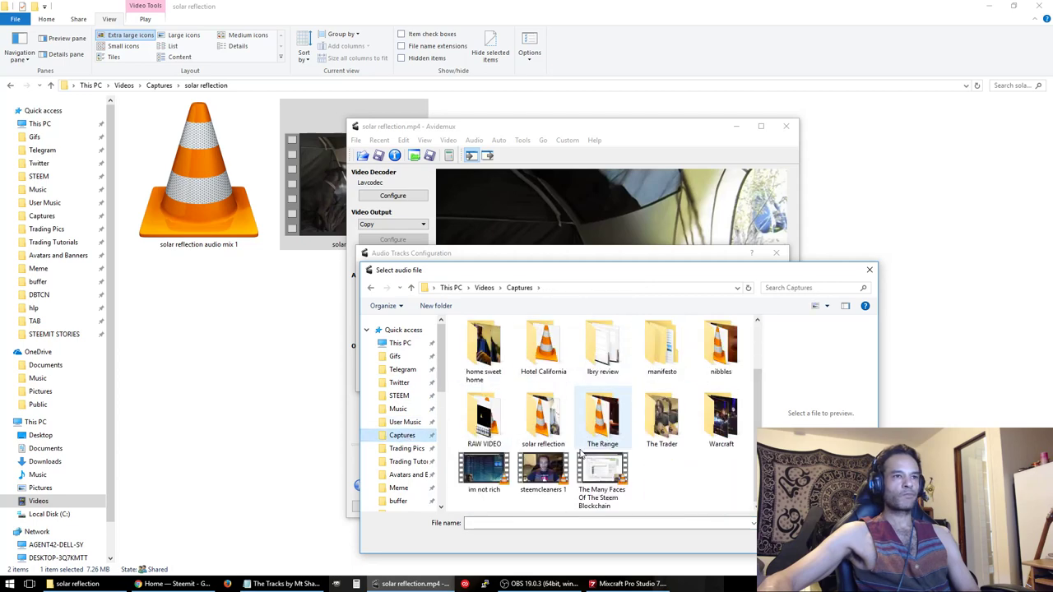
double_click(549, 426)
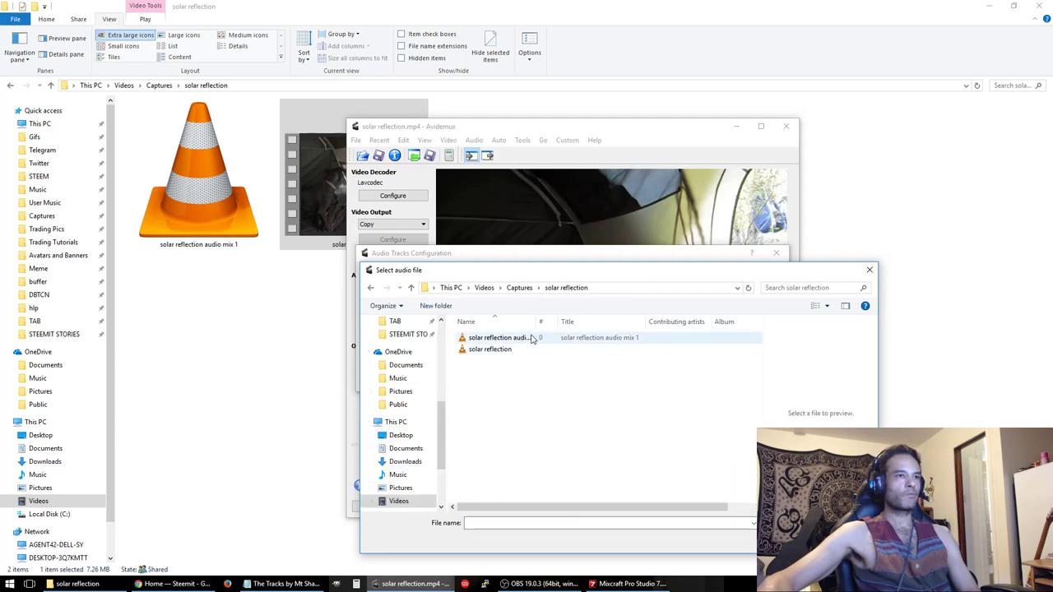
double_click(489, 339)
click(381, 367)
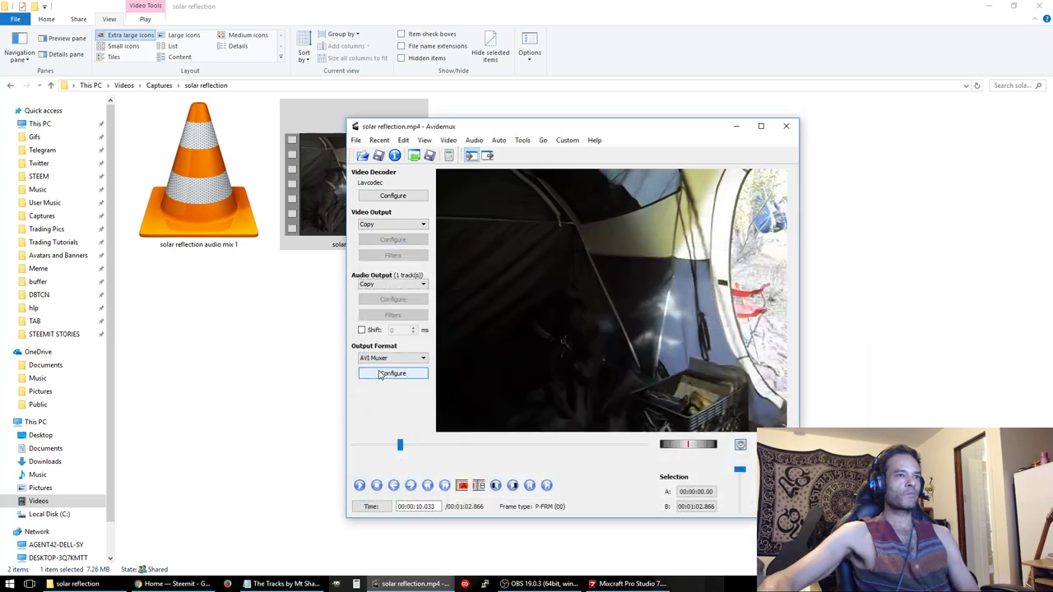
- Play the video from the beginning with its new audio track, stop it and scrub through the timeline to review it
click(529, 486)
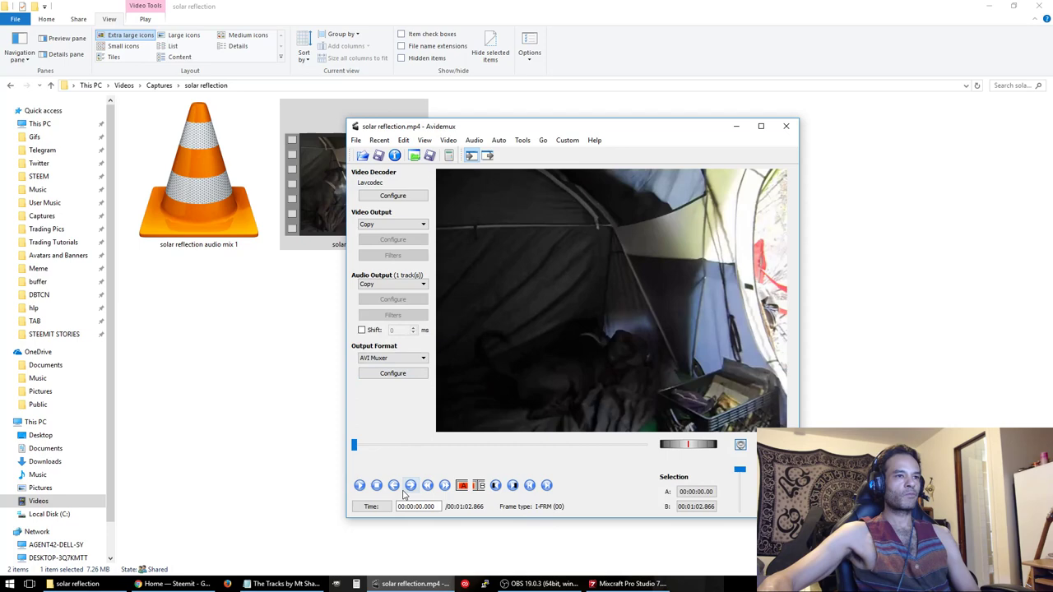
click(359, 486)
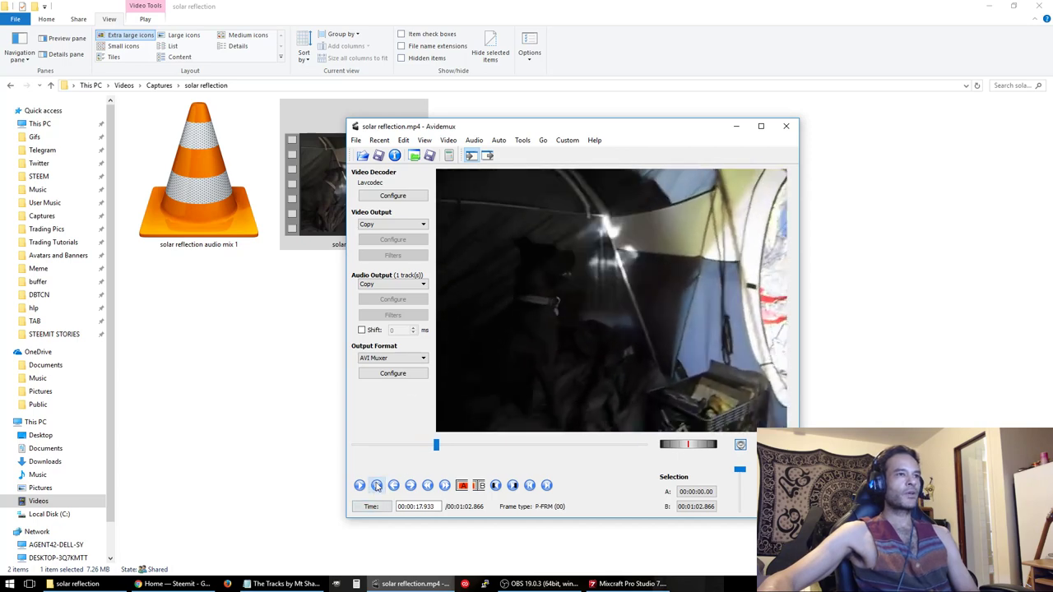
click(439, 445)
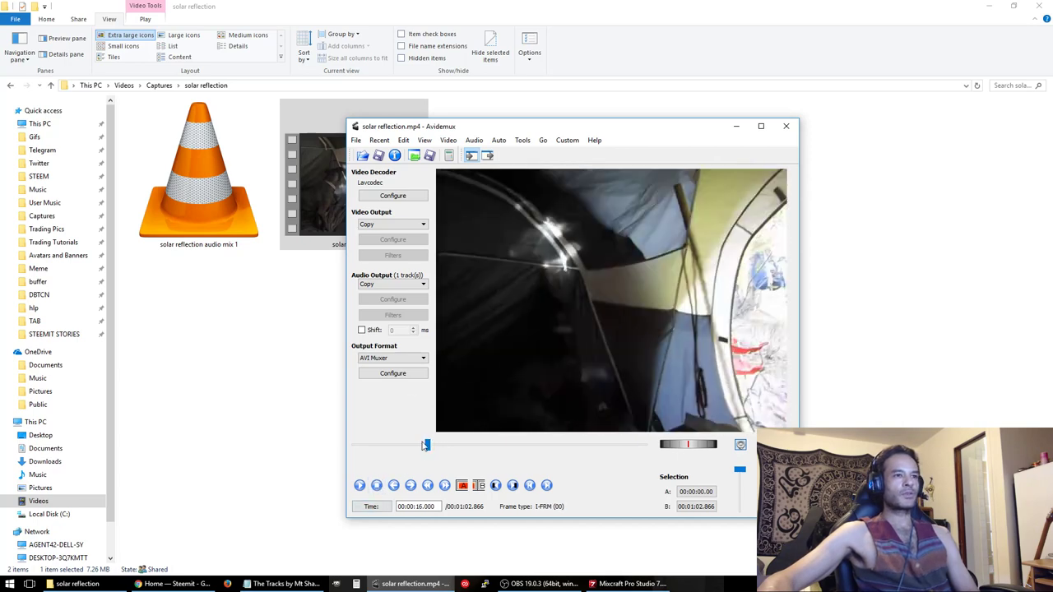
drag(432, 448, 622, 445)
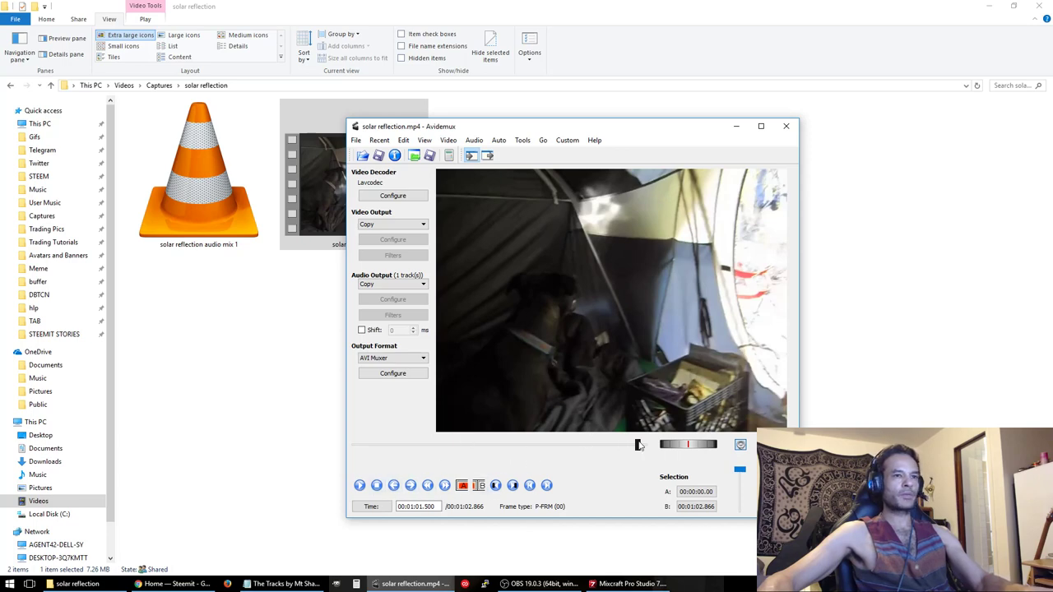
drag(638, 445, 556, 452)
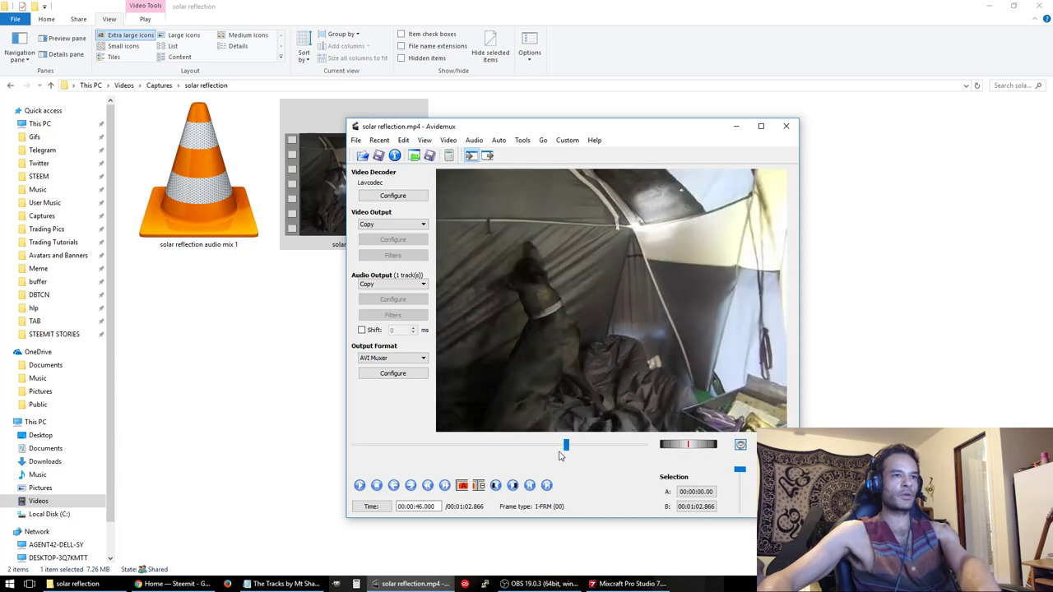
scroll(560, 452, up, 3)
scroll(560, 451, down, 8)
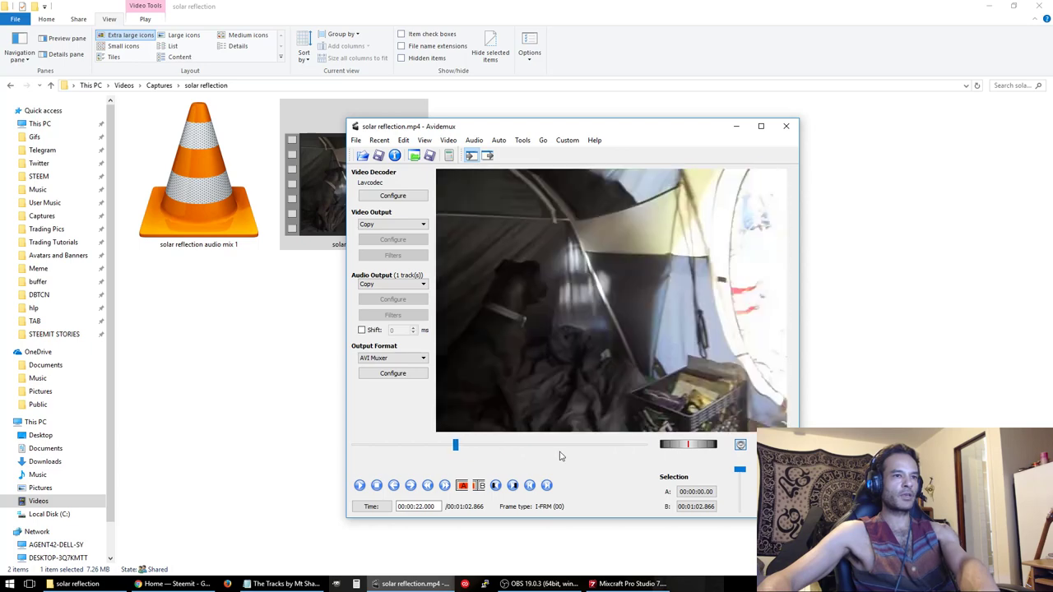
scroll(560, 456, up, 2)
scroll(571, 441, down, 8)
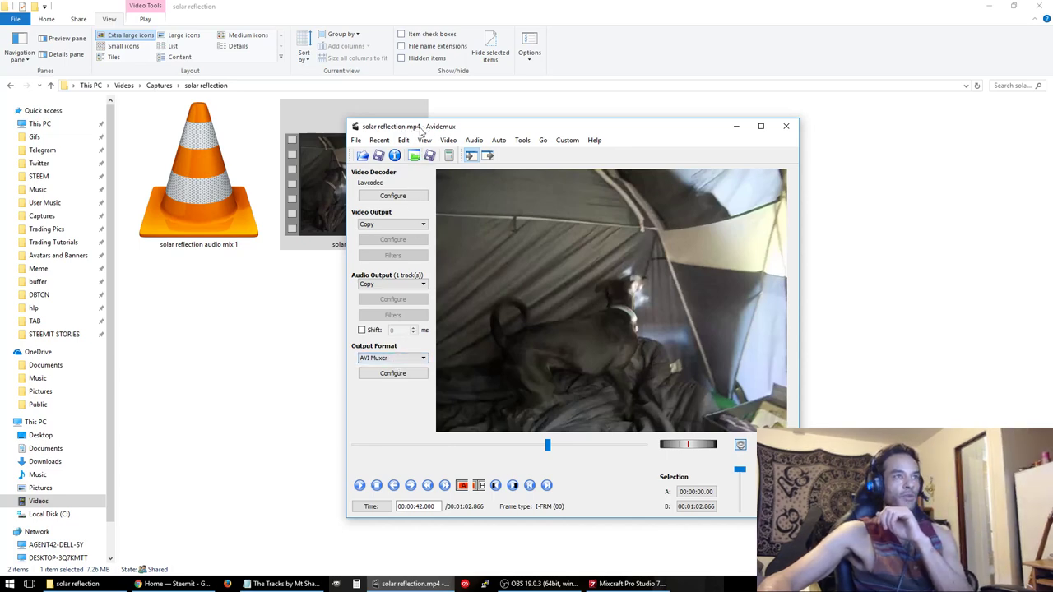
- Set the output format to MP4 Muxer
click(390, 359)
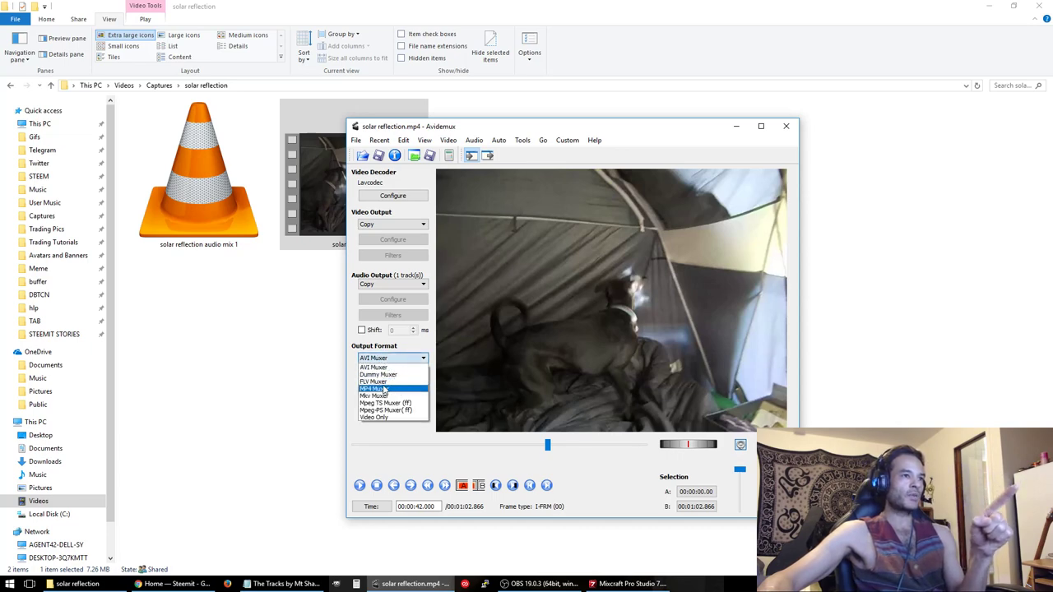
click(388, 389)
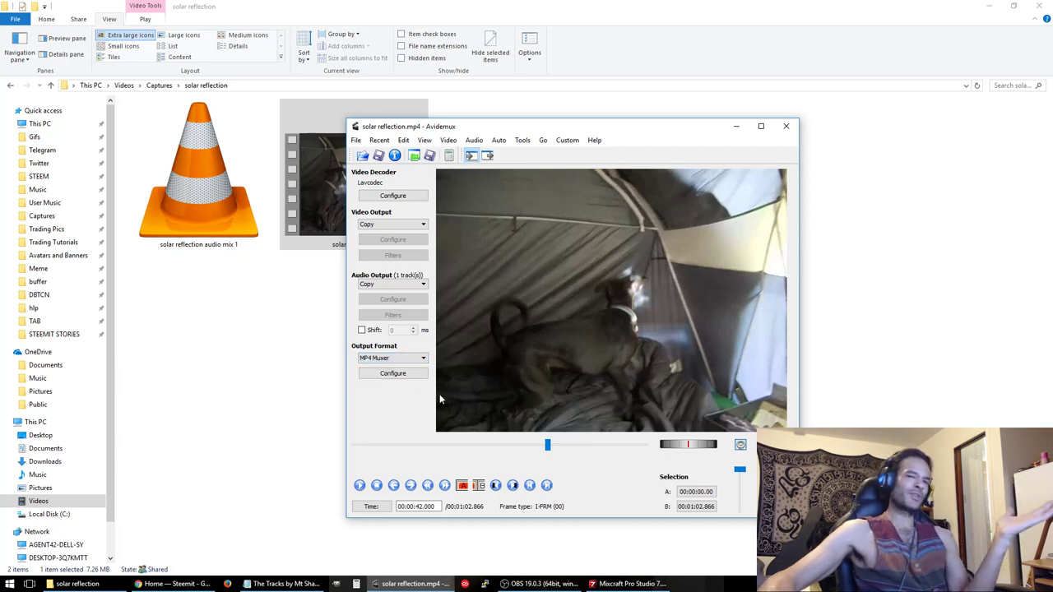
click(297, 316)
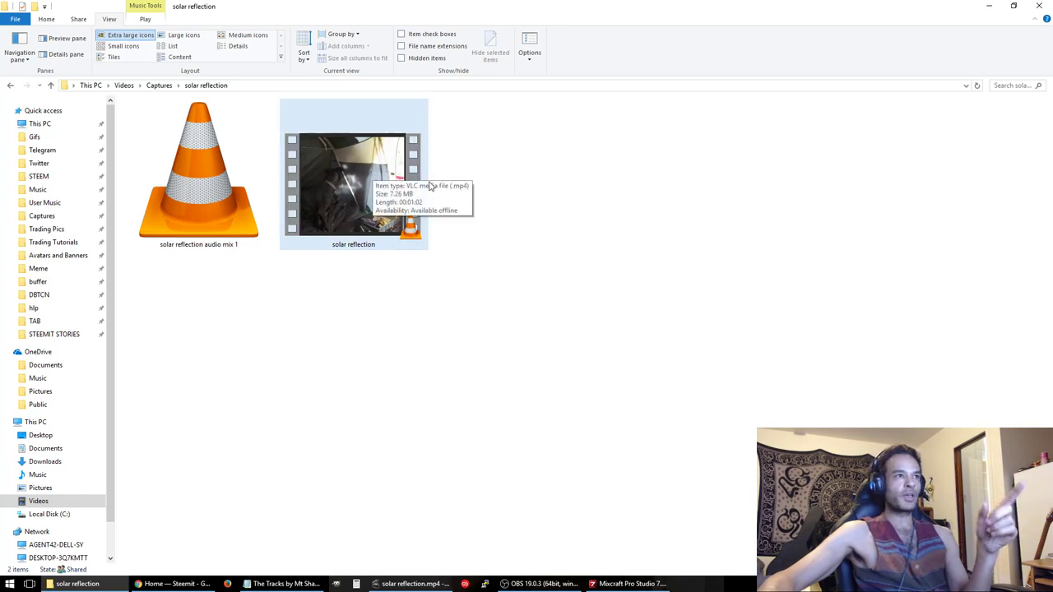
click(169, 187)
click(359, 196)
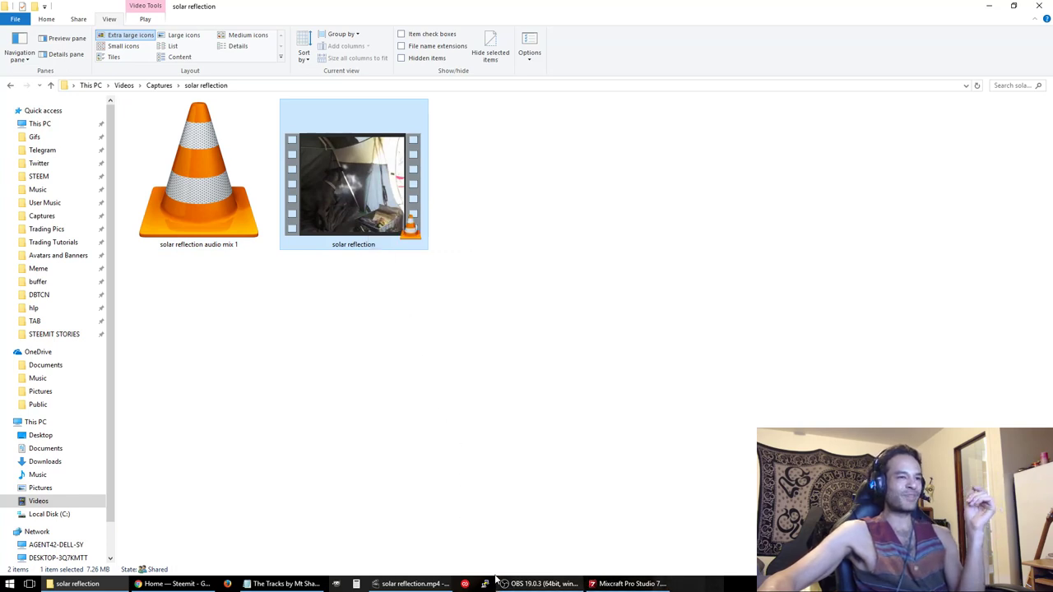
click(413, 584)
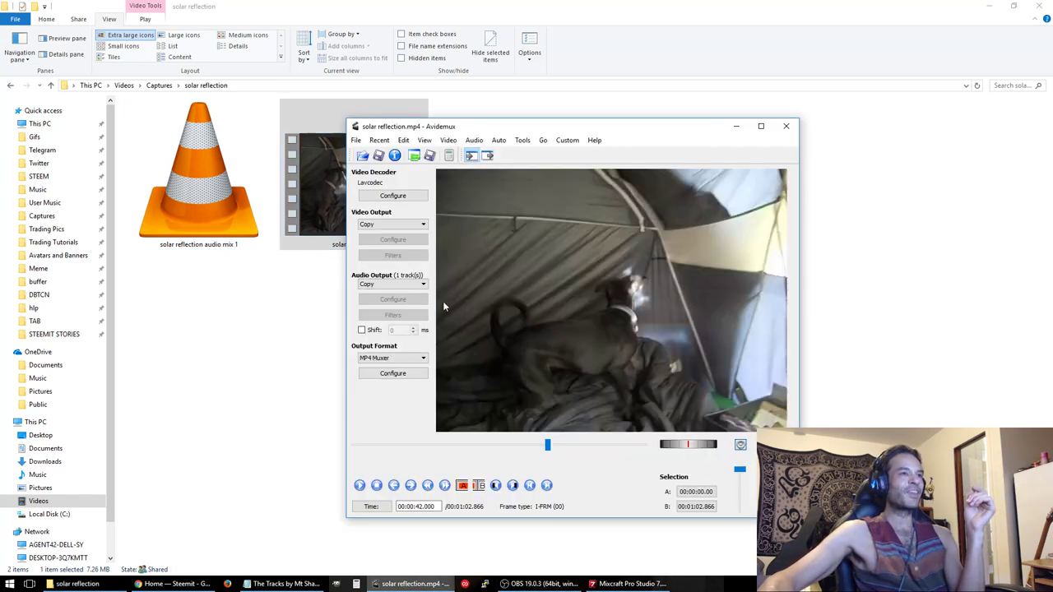
- Save the combined video as "solar reflection AV mix 1" in the Captures\solar reflection folder and close Avidemux
click(379, 157)
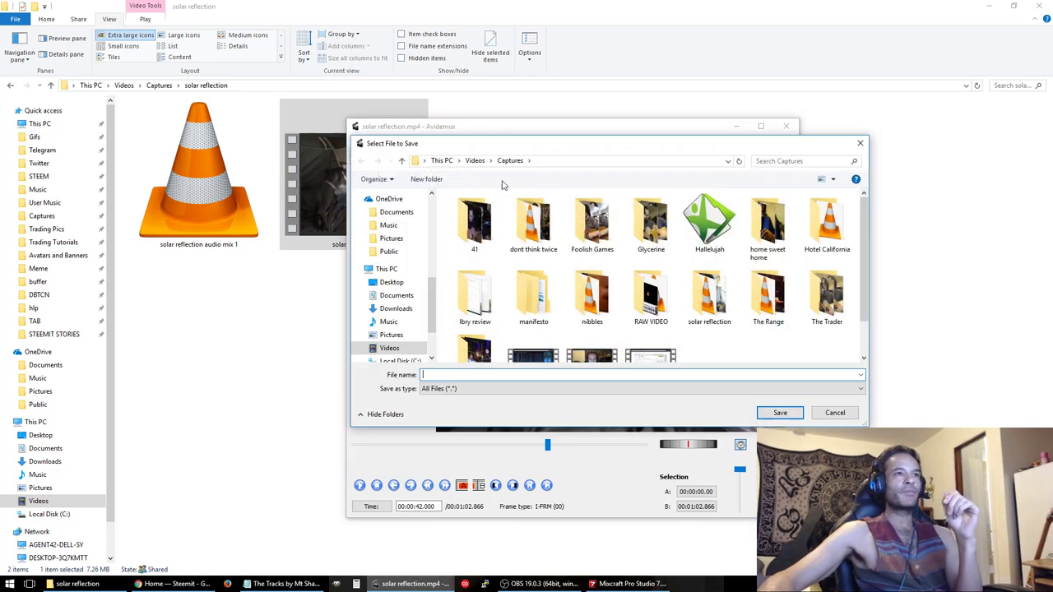
double_click(710, 301)
click(482, 374)
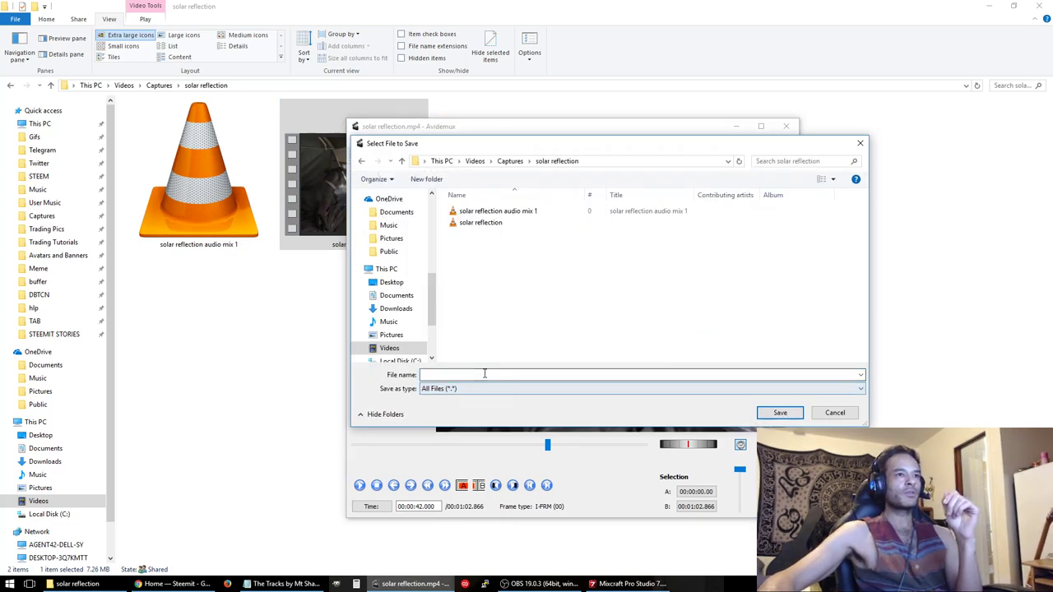
text(solar ref)
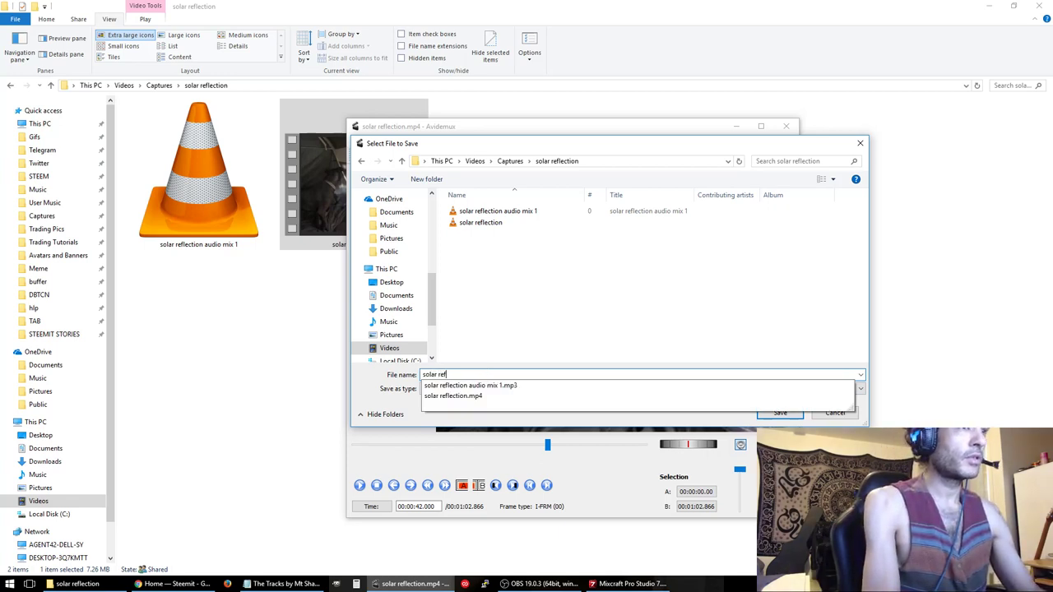
text(lection AV mix 1)
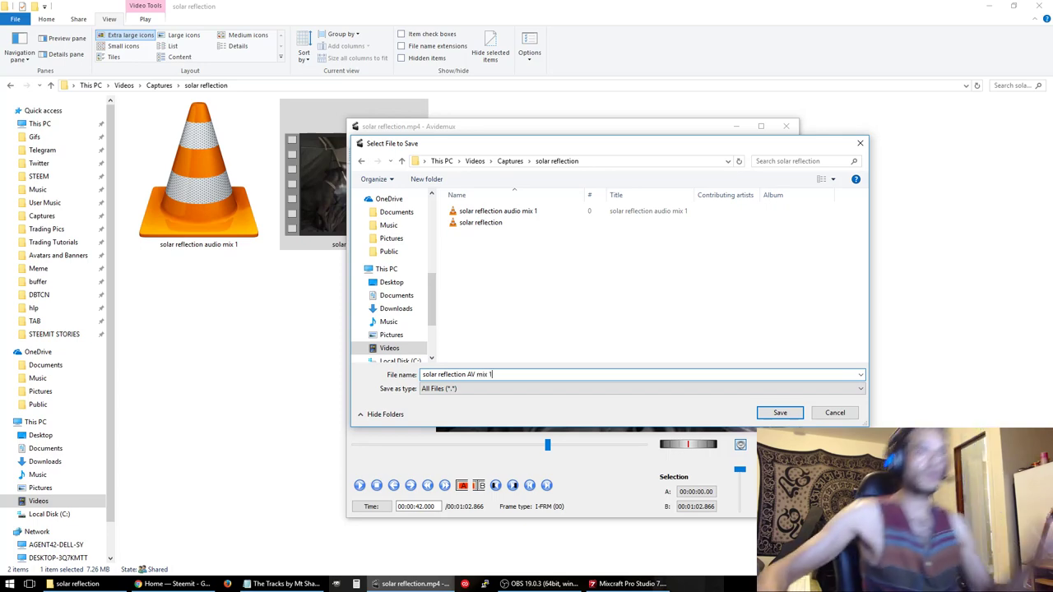
click(778, 414)
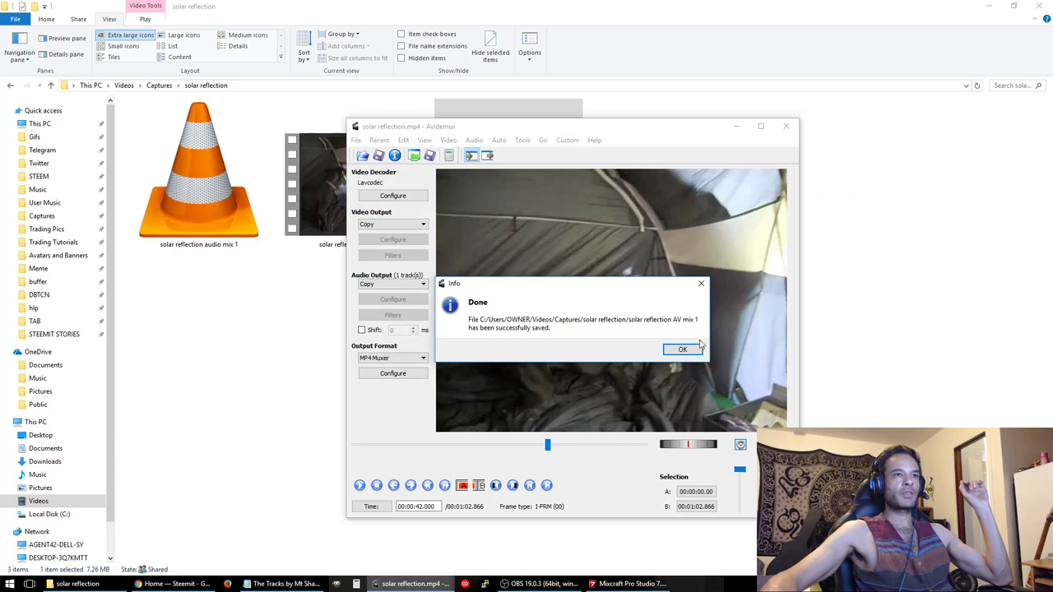
click(683, 350)
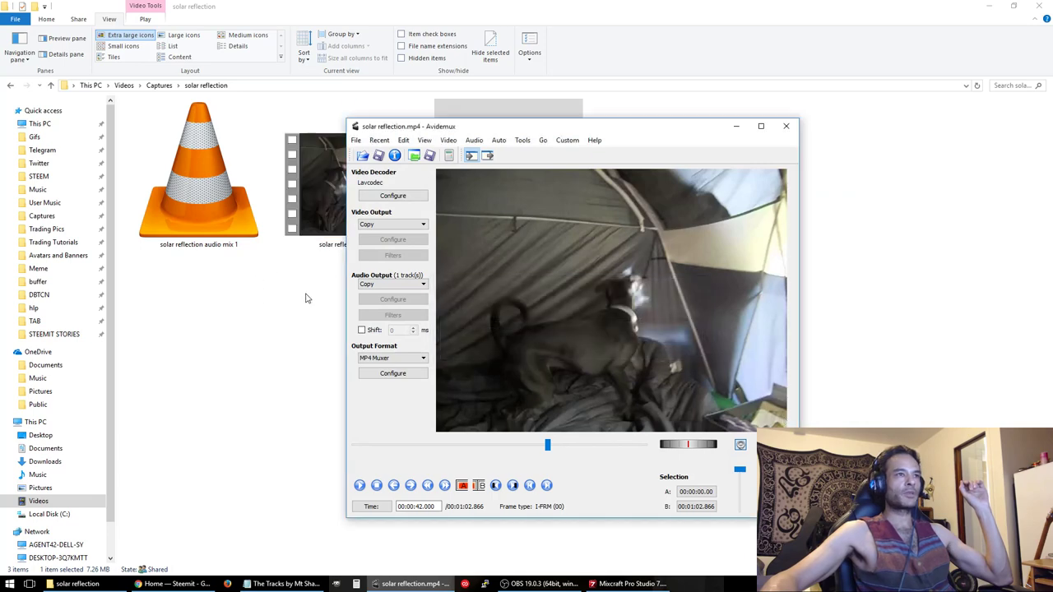
click(786, 128)
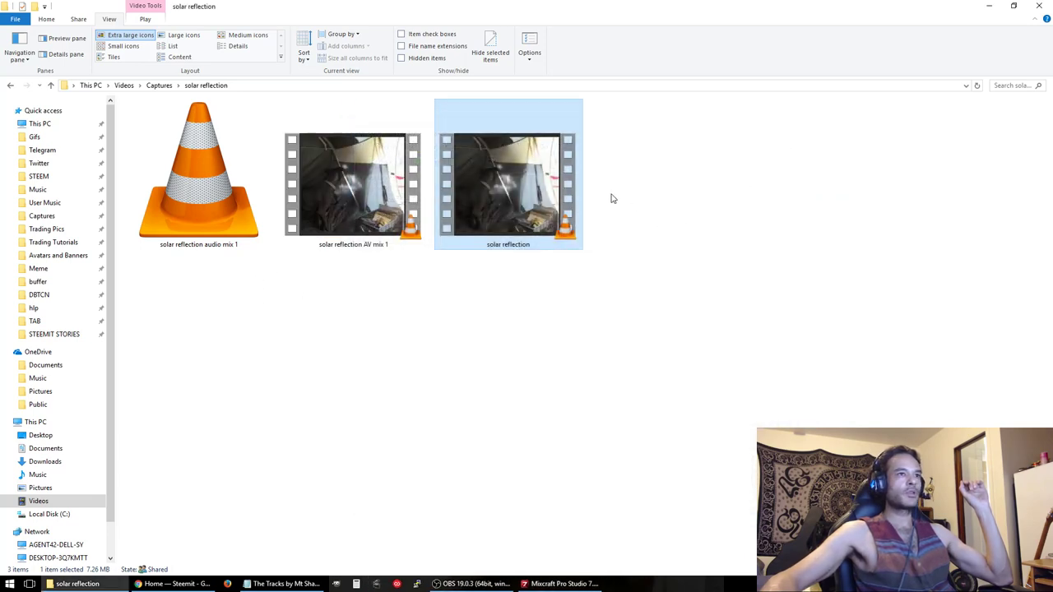
- Play the solar reflection AV mix 1 video in VLC, view it in full screen and close the player
click(374, 193)
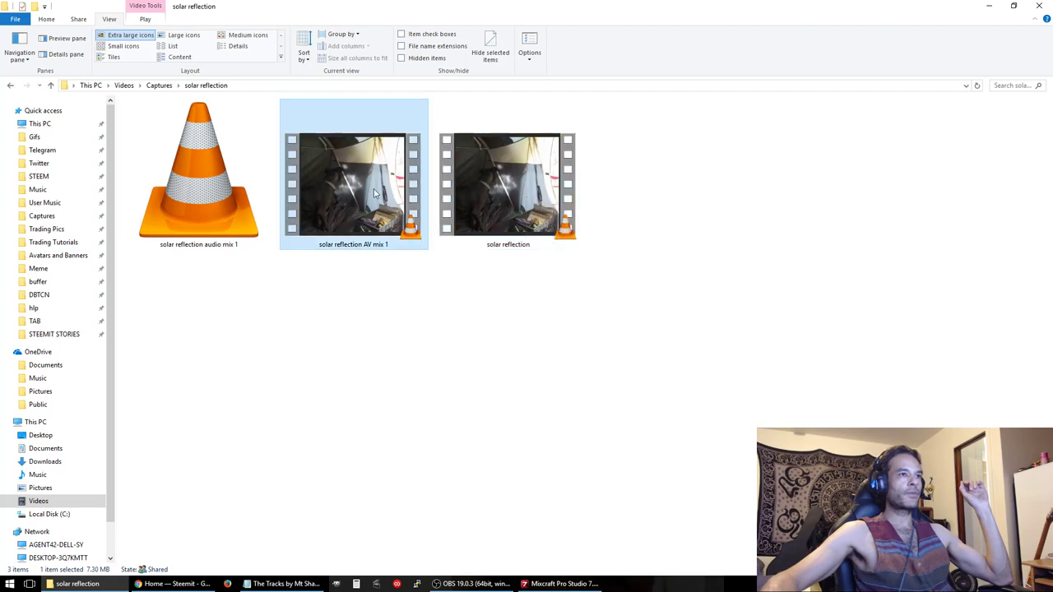
double_click(374, 193)
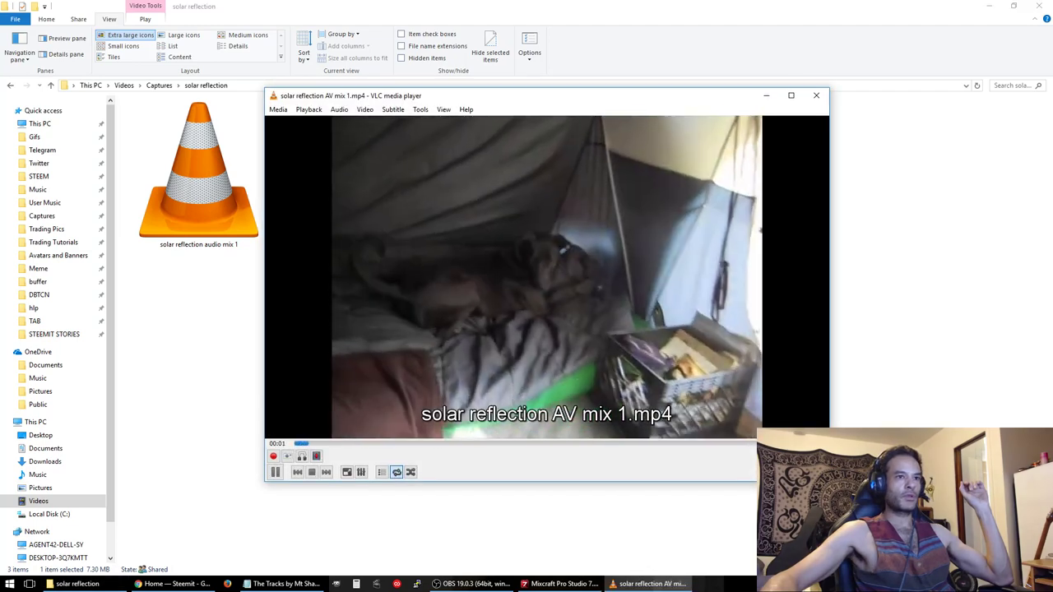
double_click(390, 347)
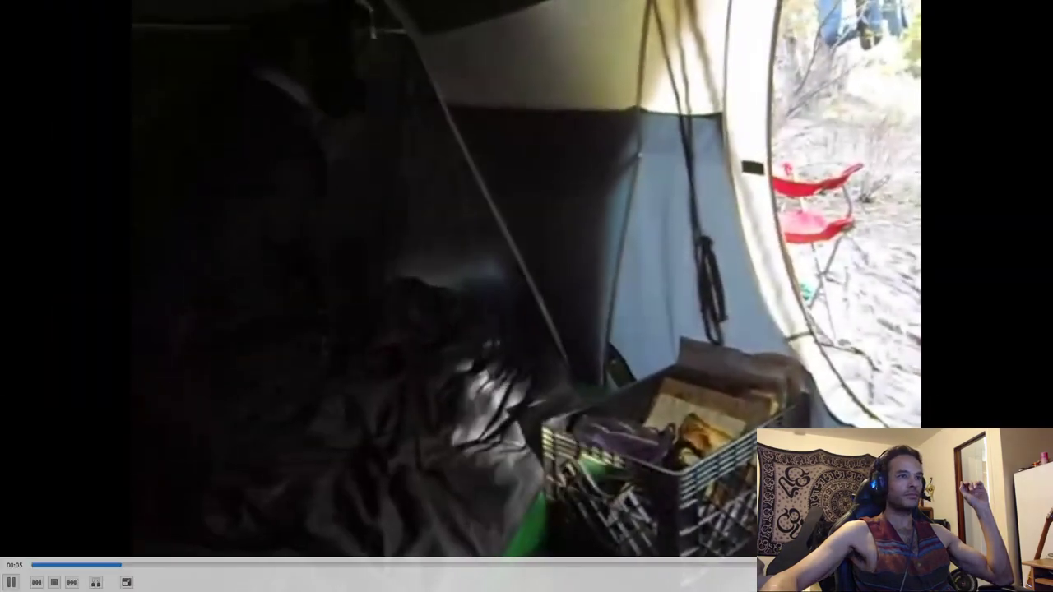
key(ctrl+Right)
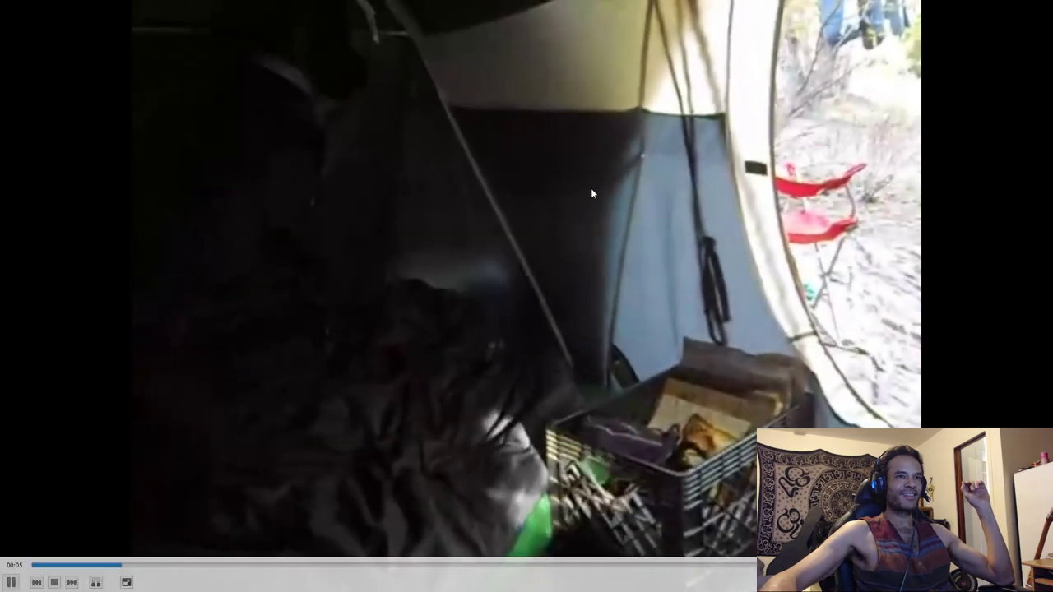
double_click(591, 188)
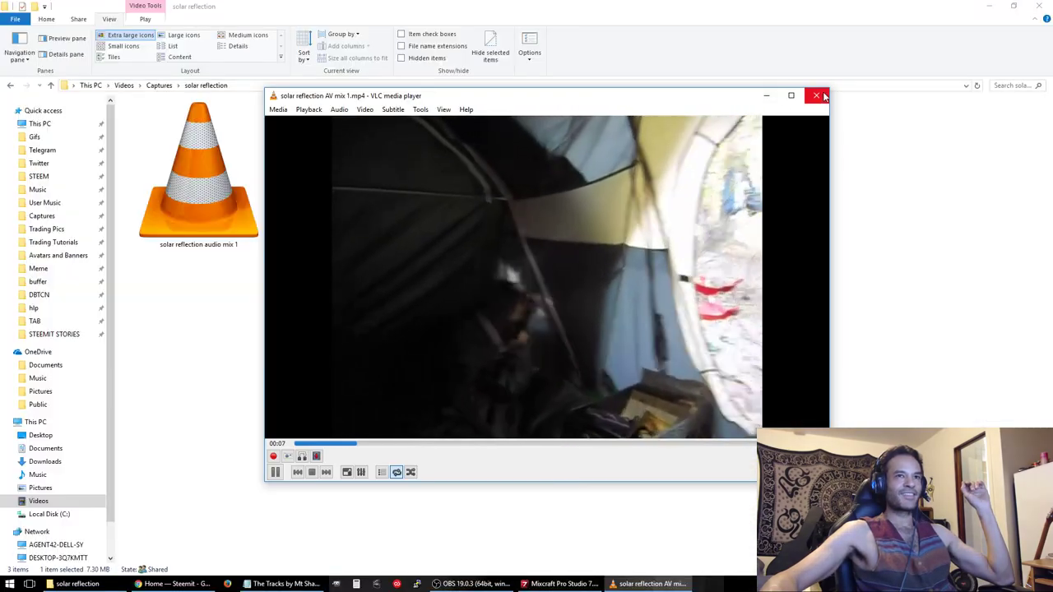
click(816, 96)
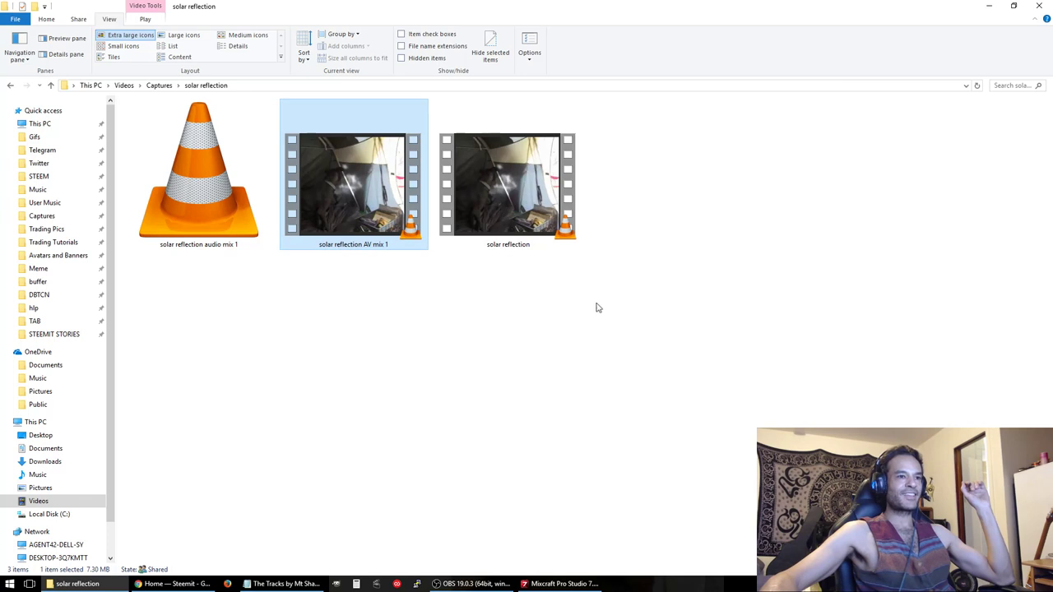